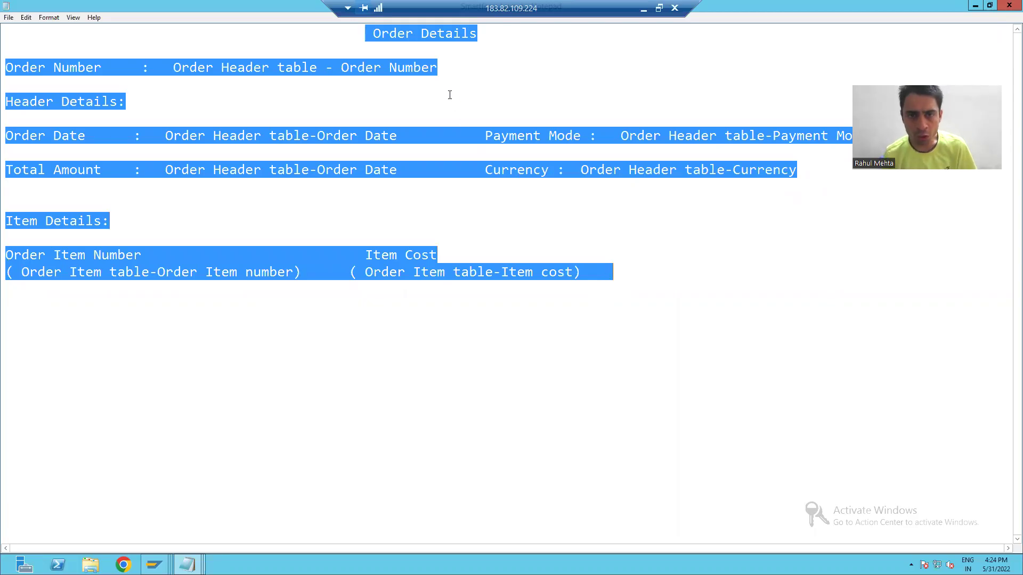
# Examine the title, order number line and header details fields of the order form layout in the text notes.
pyautogui.moveTo(488, 33); pyautogui.dragTo(366, 34)
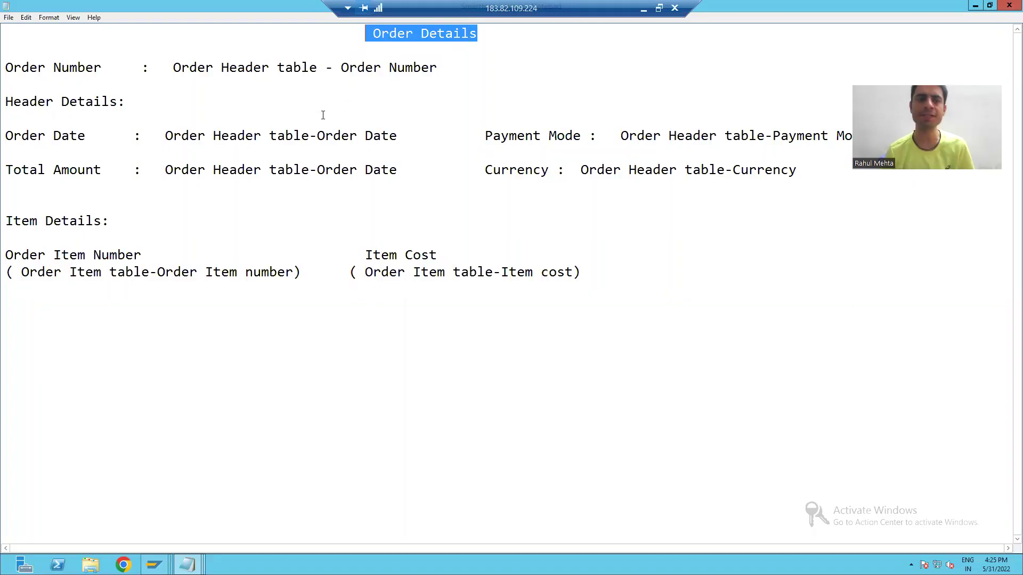
pyautogui.moveTo(98, 67); pyautogui.dragTo(10, 67)
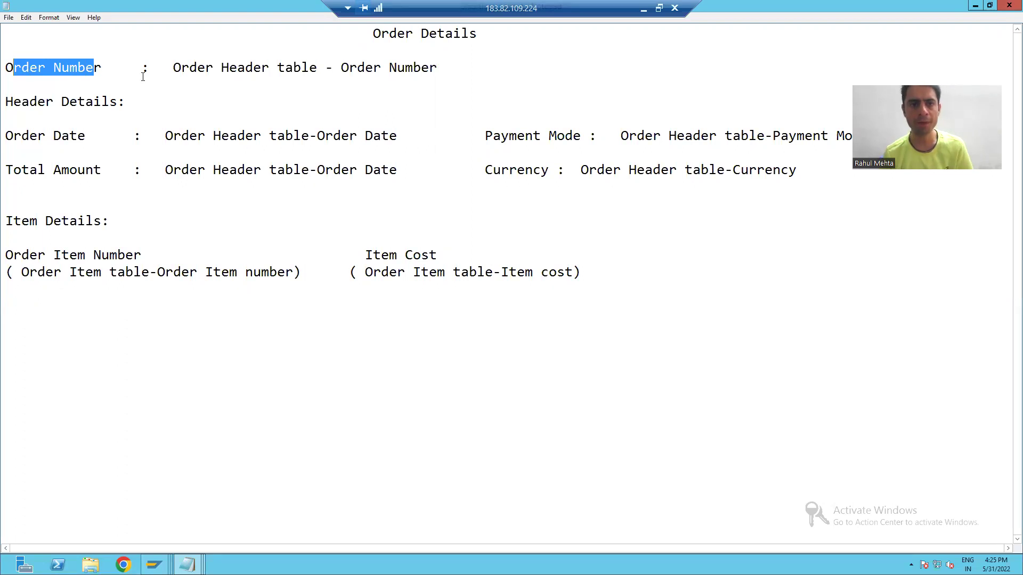
pyautogui.moveTo(166, 68); pyautogui.dragTo(469, 70)
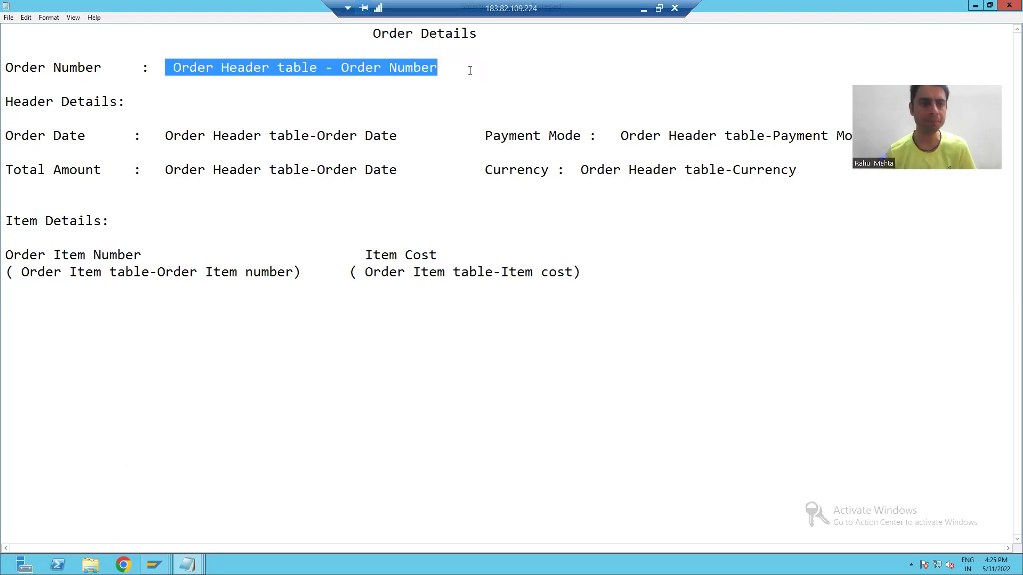
pyautogui.moveTo(144, 100); pyautogui.dragTo(8, 106)
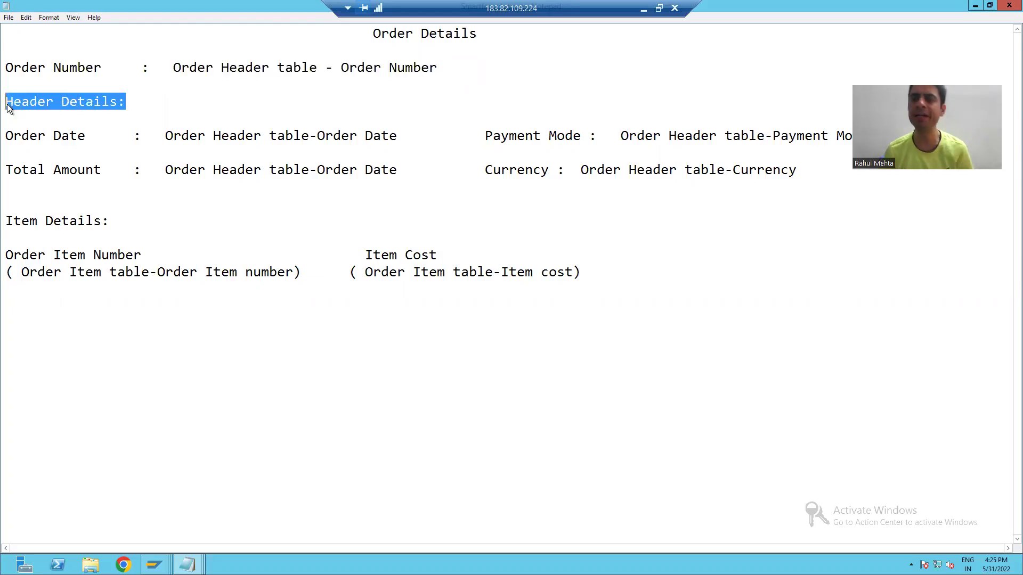
pyautogui.click(62, 137)
pyautogui.click(38, 170)
pyautogui.click(518, 171)
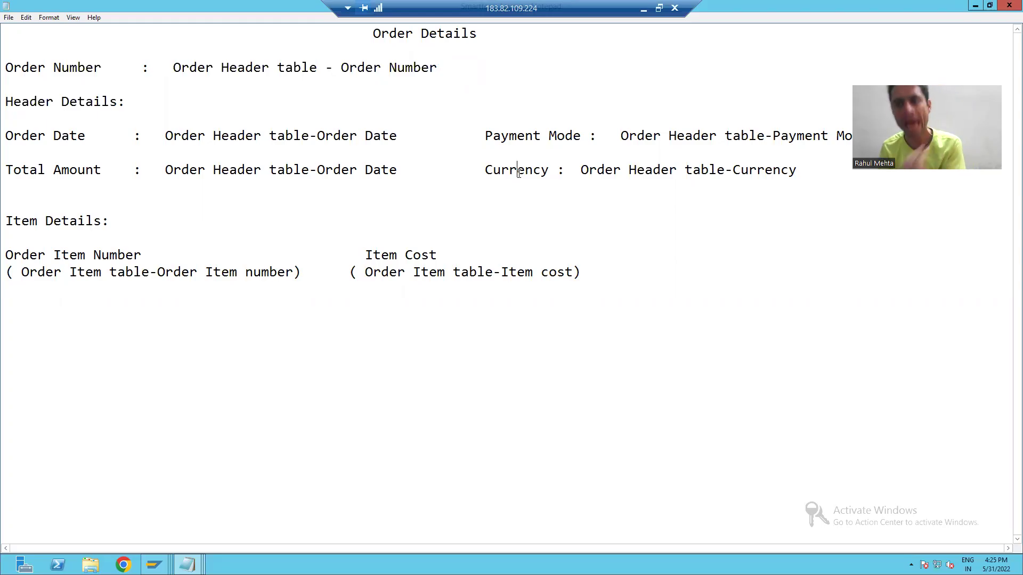
# Examine the Item Details section of the layout notes, including the Order Item Number and Item Cost columns.
pyautogui.moveTo(109, 221); pyautogui.dragTo(5, 218)
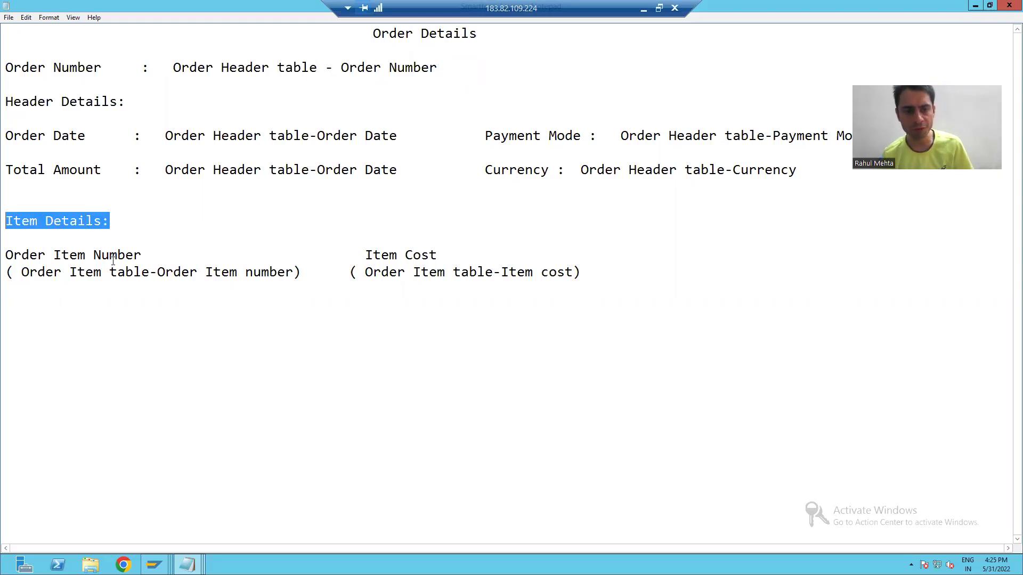
pyautogui.click(113, 261)
pyautogui.click(381, 256)
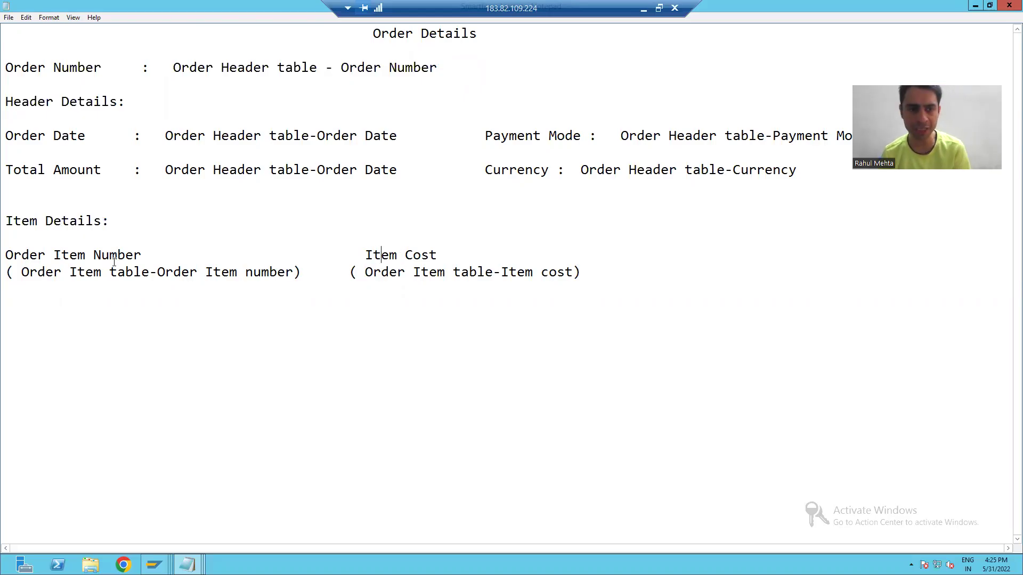
pyautogui.click(140, 258)
pyautogui.hotkey('shift', 'Left')
pyautogui.hotkey('shift', 'Left')
pyautogui.hotkey('shift', 'Left')
pyautogui.hotkey('shift', 'Left')
pyautogui.hotkey('shift', 'Left')
pyautogui.hotkey('shift', 'Left')
pyautogui.hotkey('shift', 'Left')
pyautogui.hotkey('shift', 'Left')
pyautogui.hotkey('shift', 'Left')
pyautogui.hotkey('shift', 'Left')
pyautogui.hotkey('shift', 'Left')
pyautogui.hotkey('shift', 'Left')
pyautogui.hotkey('shift', 'Left')
pyautogui.hotkey('shift', 'Left')
pyautogui.hotkey('shift', 'Left')
pyautogui.hotkey('shift', 'Left')
pyautogui.hotkey('shift', 'Left')
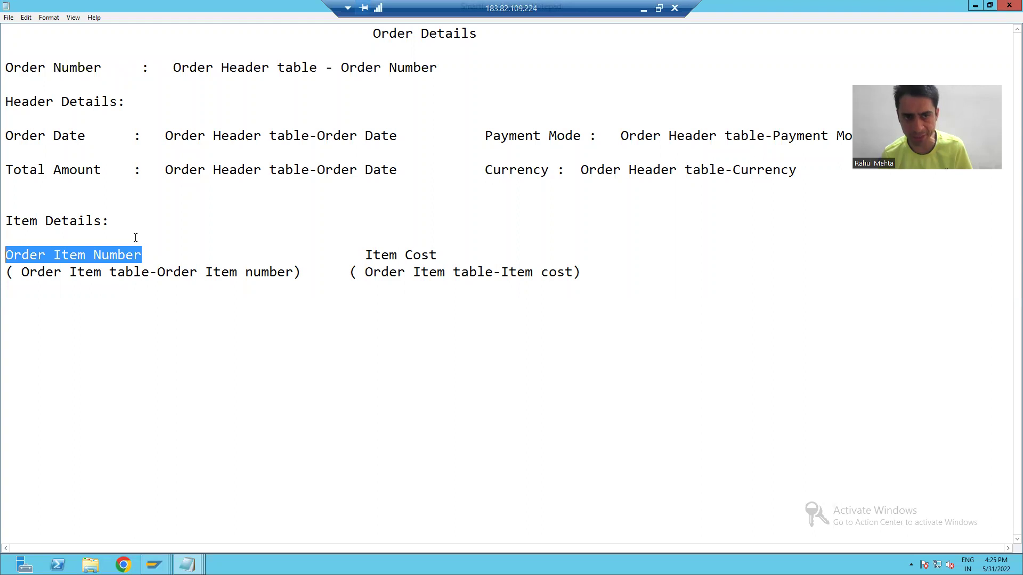
pyautogui.moveTo(439, 253); pyautogui.dragTo(357, 253)
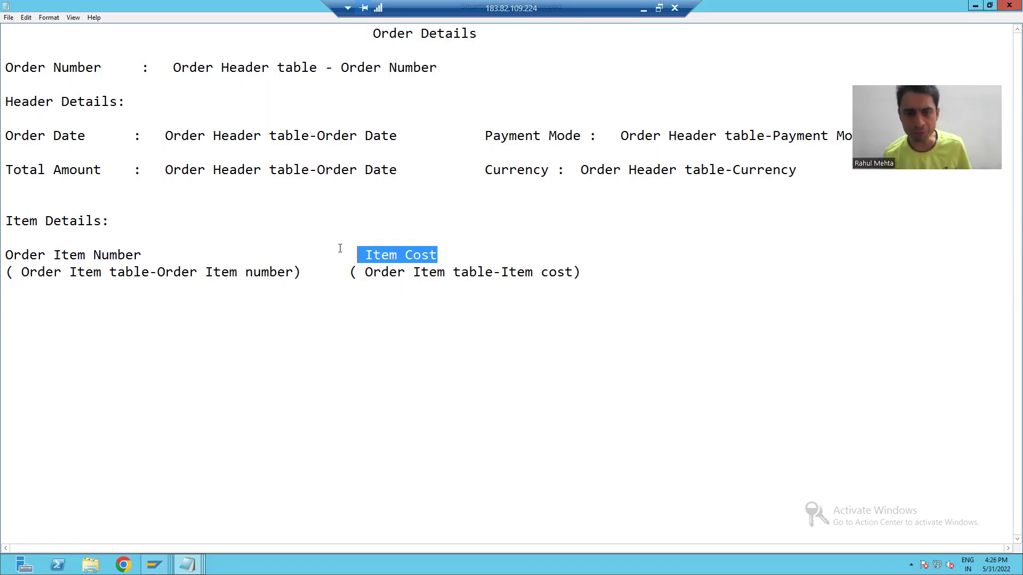
pyautogui.click(377, 249)
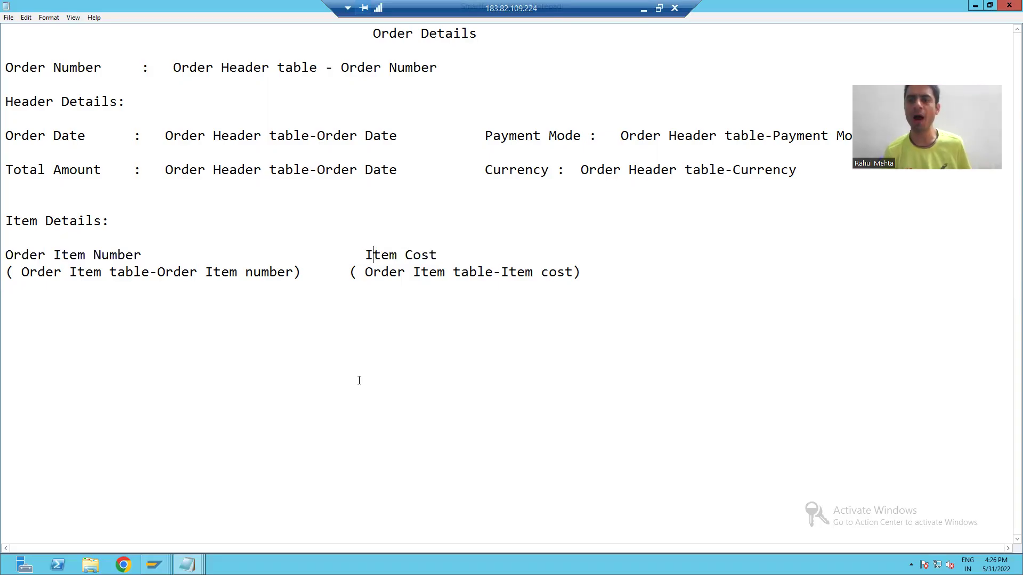
# Review each block of the layout in order, from the Order Details title through the header fields to the item table.
pyautogui.moveTo(375, 34); pyautogui.dragTo(490, 31)
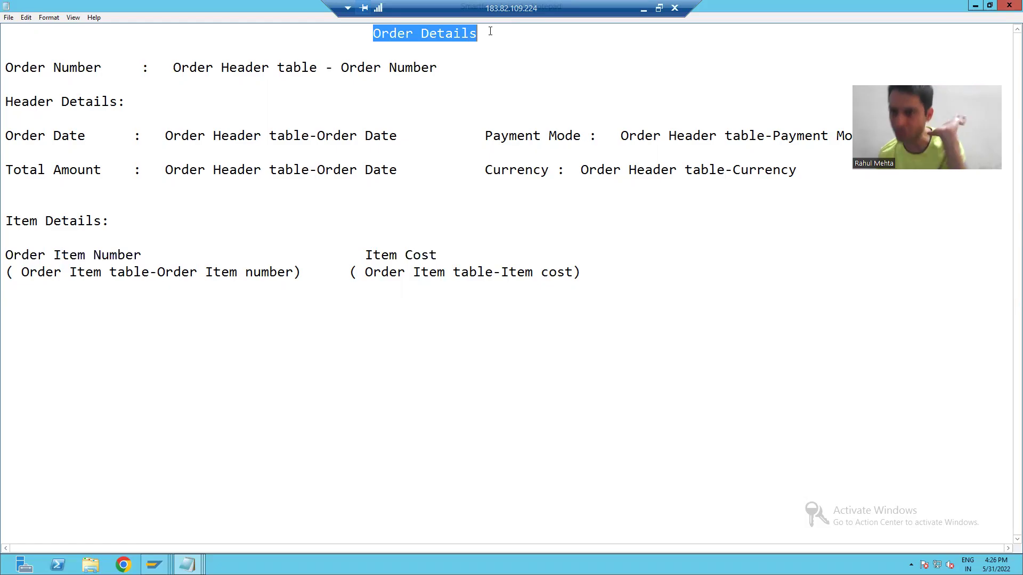
pyautogui.click(477, 33)
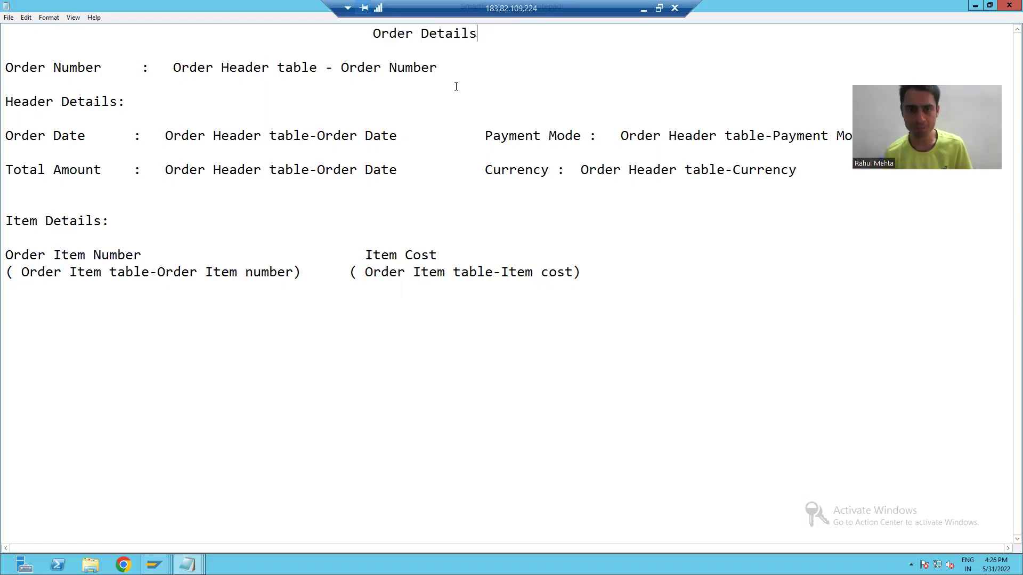
pyautogui.moveTo(438, 68); pyautogui.dragTo(47, 70)
pyautogui.click(6, 68)
pyautogui.hotkey('shift', 'End')
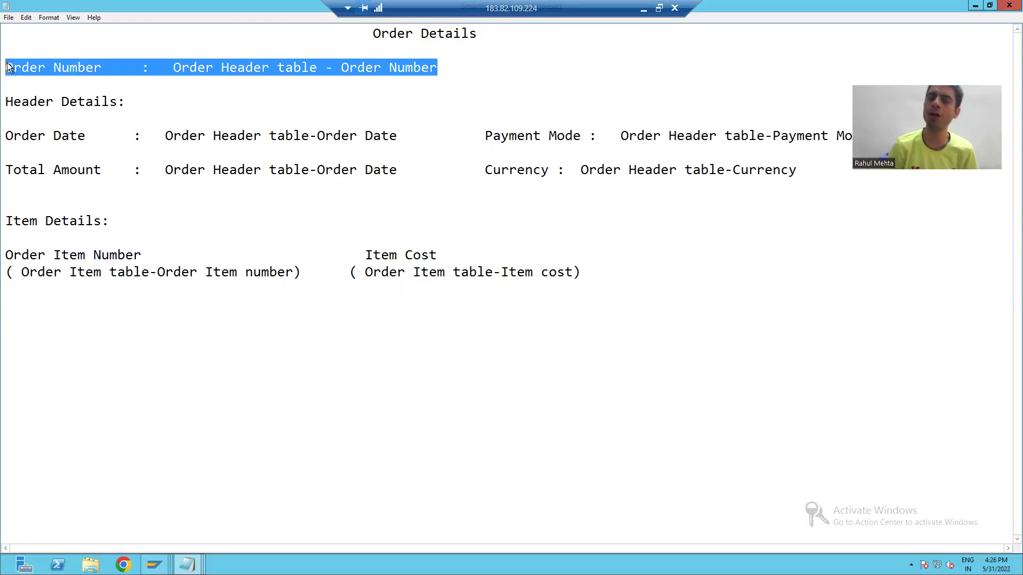
pyautogui.moveTo(127, 102); pyautogui.dragTo(7, 97)
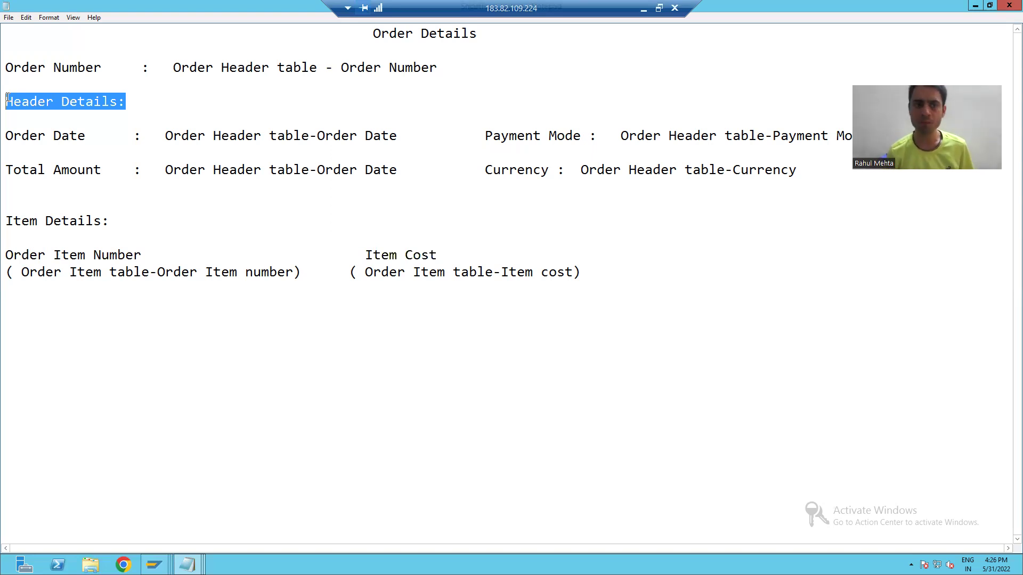
pyautogui.moveTo(7, 134); pyautogui.dragTo(248, 183)
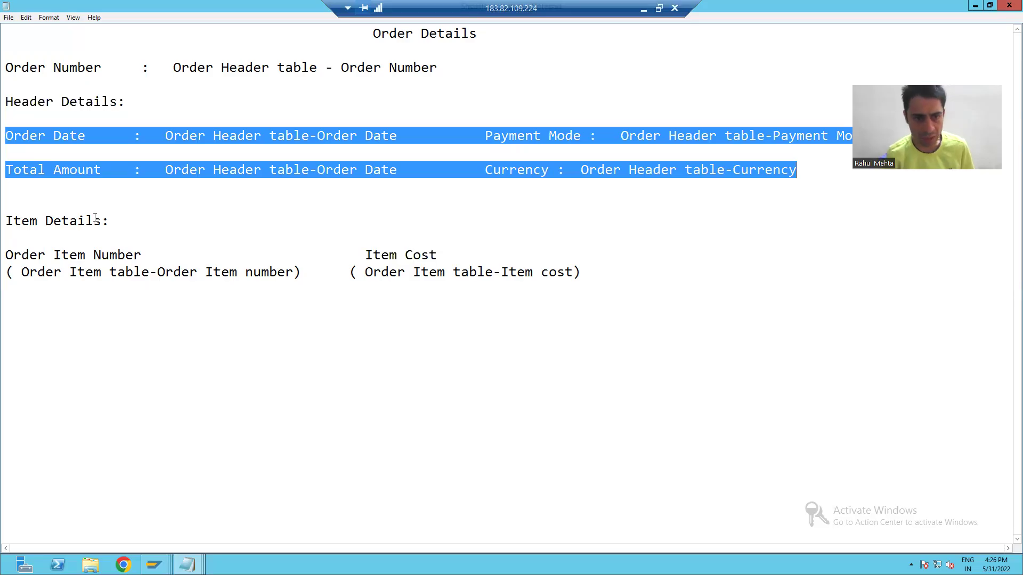
pyautogui.moveTo(120, 219); pyautogui.dragTo(6, 221)
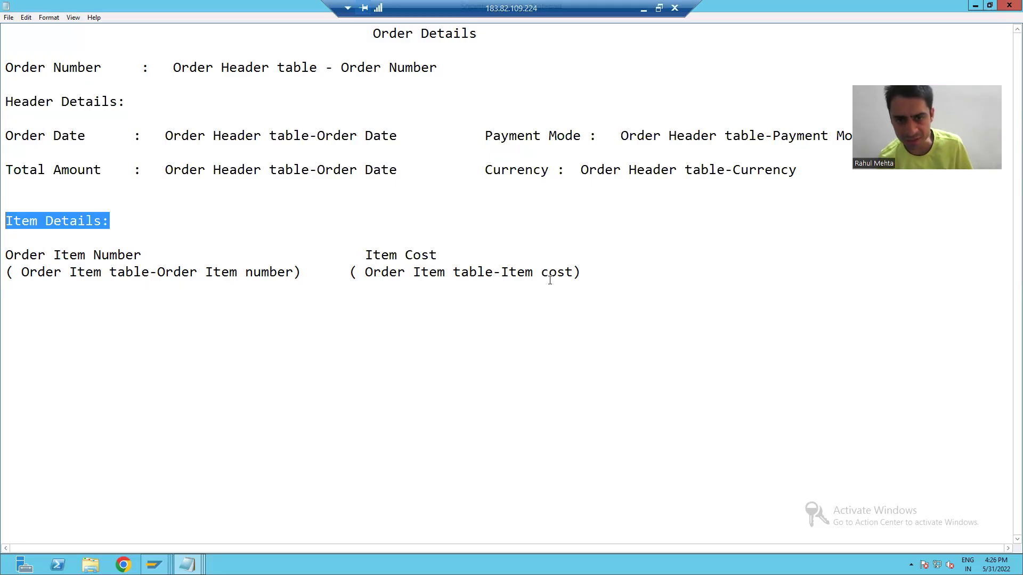
pyautogui.moveTo(583, 274); pyautogui.dragTo(5, 249)
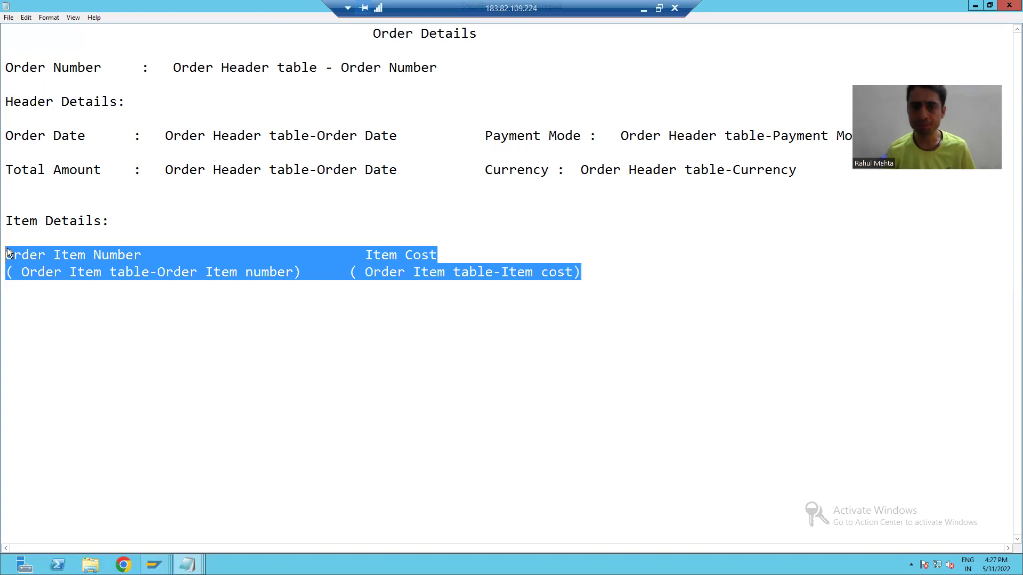
# Go over how the layout divides into title, order number, header details and item details blocks.
pyautogui.click(463, 36)
pyautogui.moveTo(490, 34); pyautogui.dragTo(341, 34)
pyautogui.moveTo(437, 67); pyautogui.dragTo(5, 71)
pyautogui.moveTo(126, 102); pyautogui.dragTo(756, 169)
pyautogui.moveTo(110, 220); pyautogui.dragTo(5, 220)
pyautogui.moveTo(625, 272); pyautogui.dragTo(7, 260)
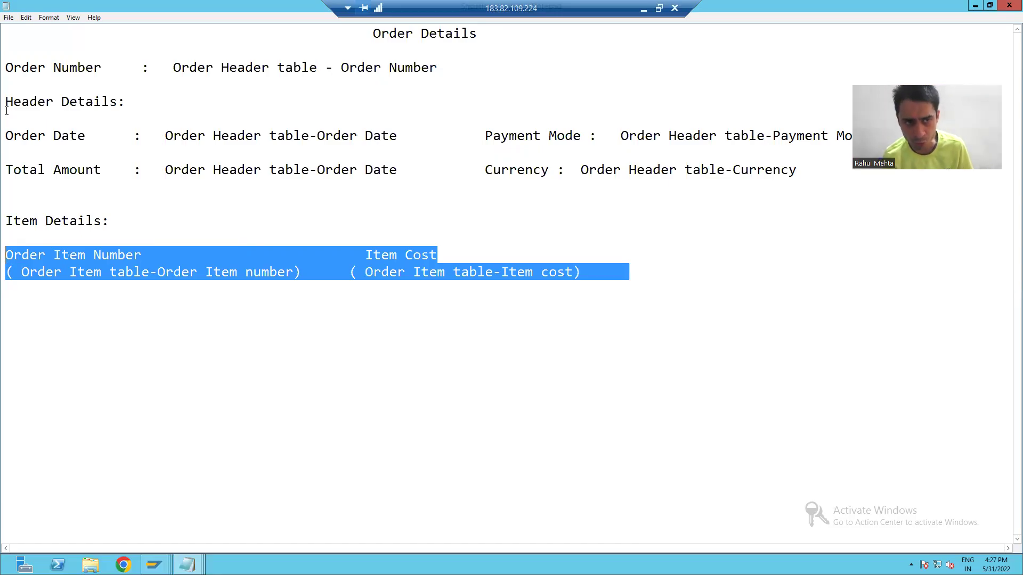
pyautogui.moveTo(6, 101); pyautogui.dragTo(509, 169)
pyautogui.moveTo(5, 218); pyautogui.dragTo(606, 271)
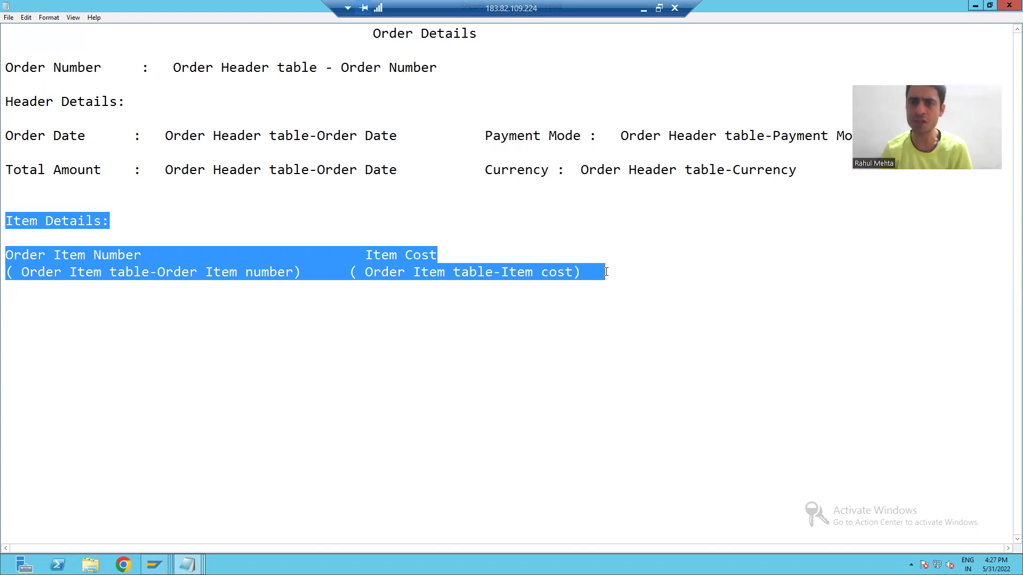
pyautogui.click(476, 36)
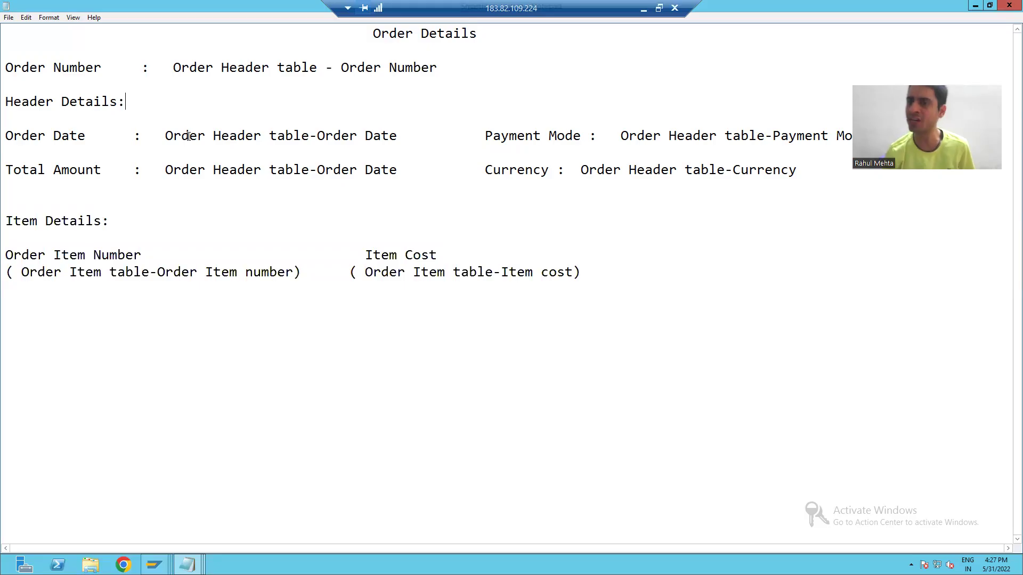
pyautogui.moveTo(127, 102); pyautogui.dragTo(4, 101)
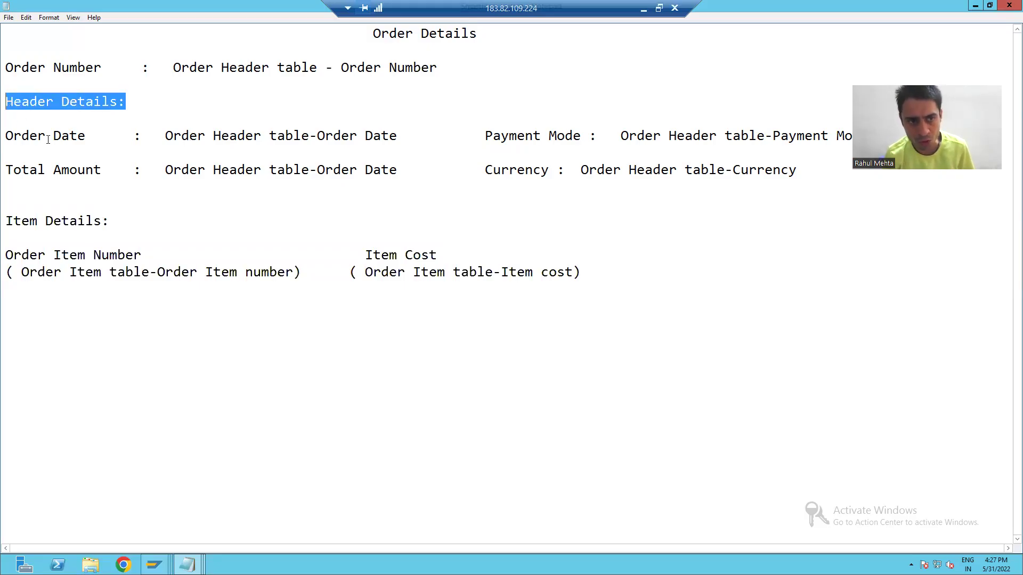
pyautogui.moveTo(109, 221); pyautogui.dragTo(6, 221)
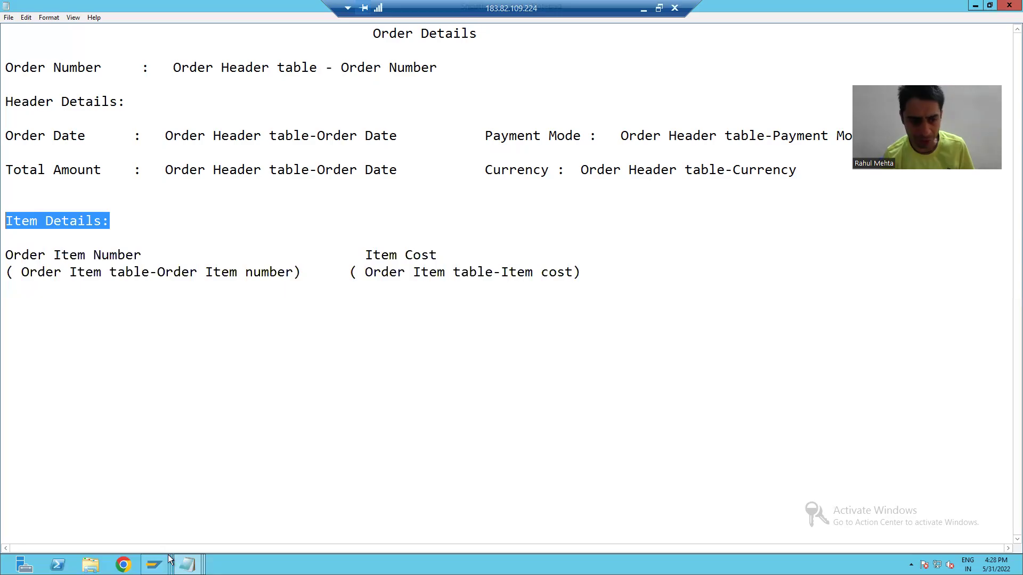
# Switch to SAP Form Builder, widen the form tree and create a new window under page %PAGE1.
pyautogui.moveTo(154, 563)
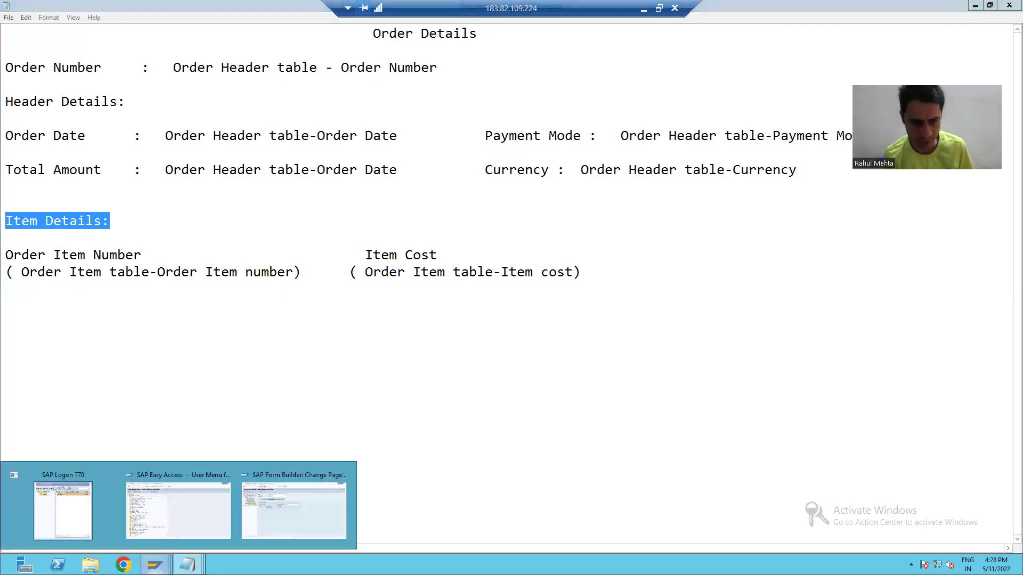
pyautogui.click(270, 509)
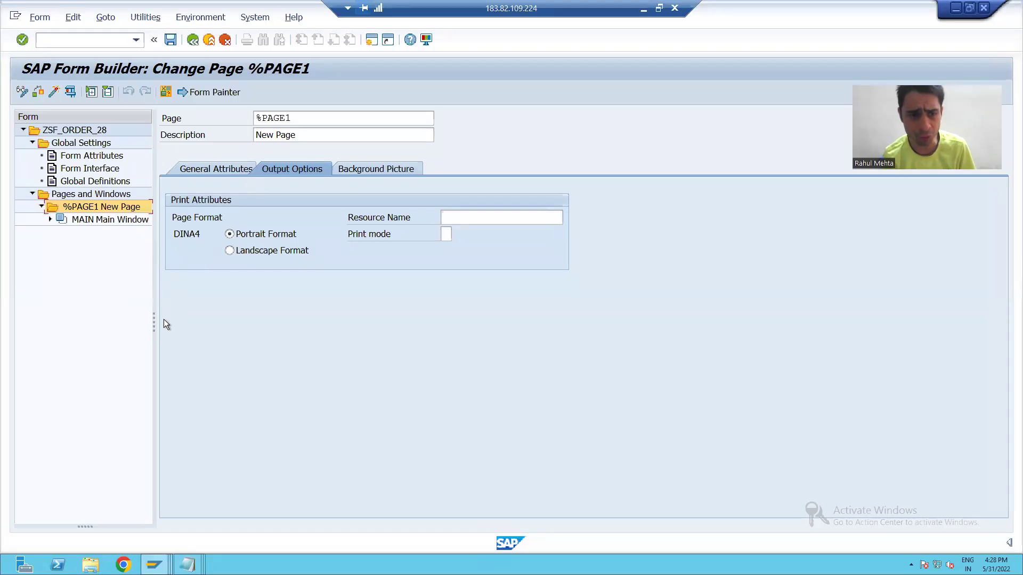
pyautogui.moveTo(153, 321); pyautogui.dragTo(186, 321)
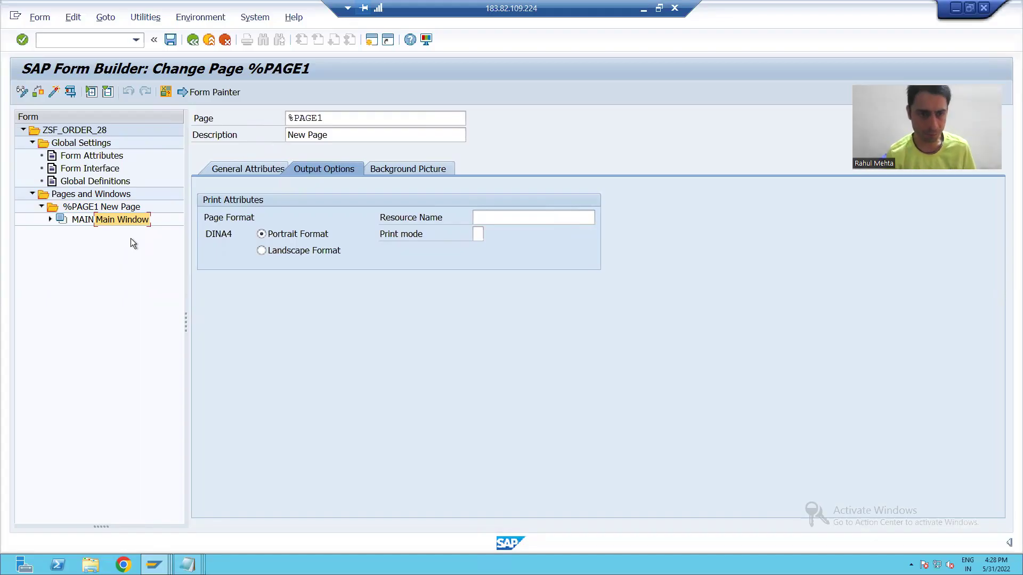
pyautogui.rightClick(91, 209)
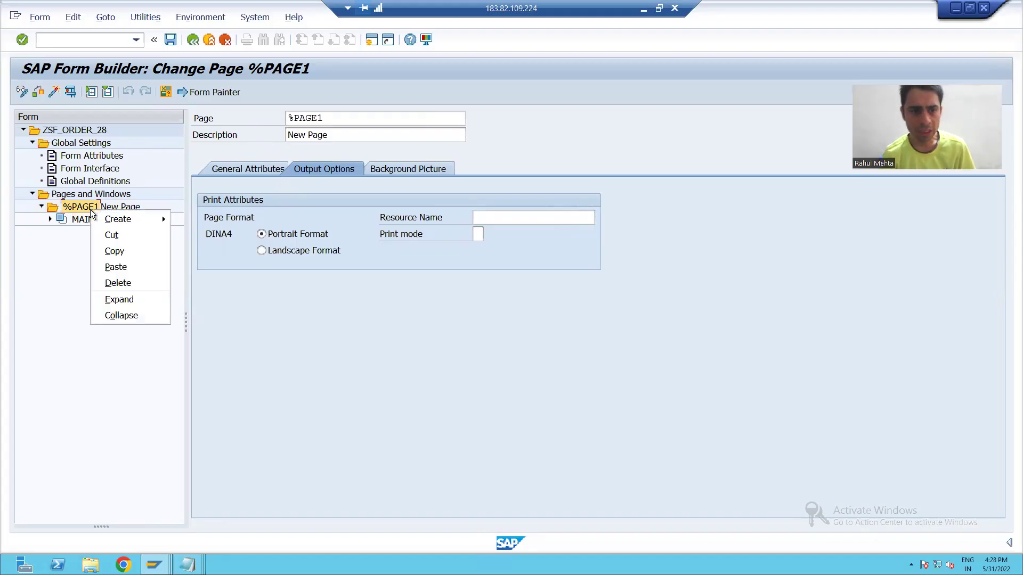
pyautogui.moveTo(162, 216)
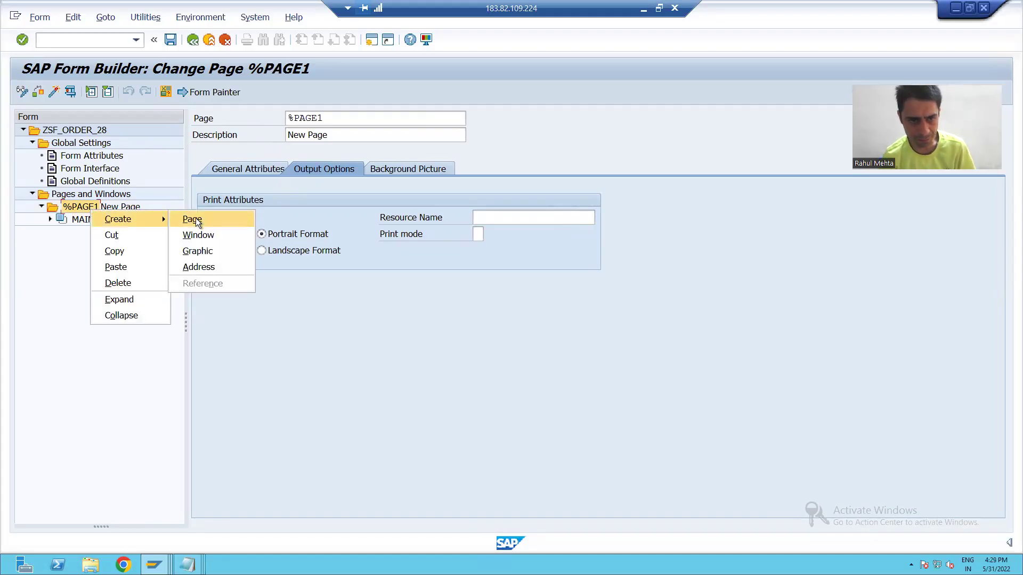
pyautogui.click(196, 235)
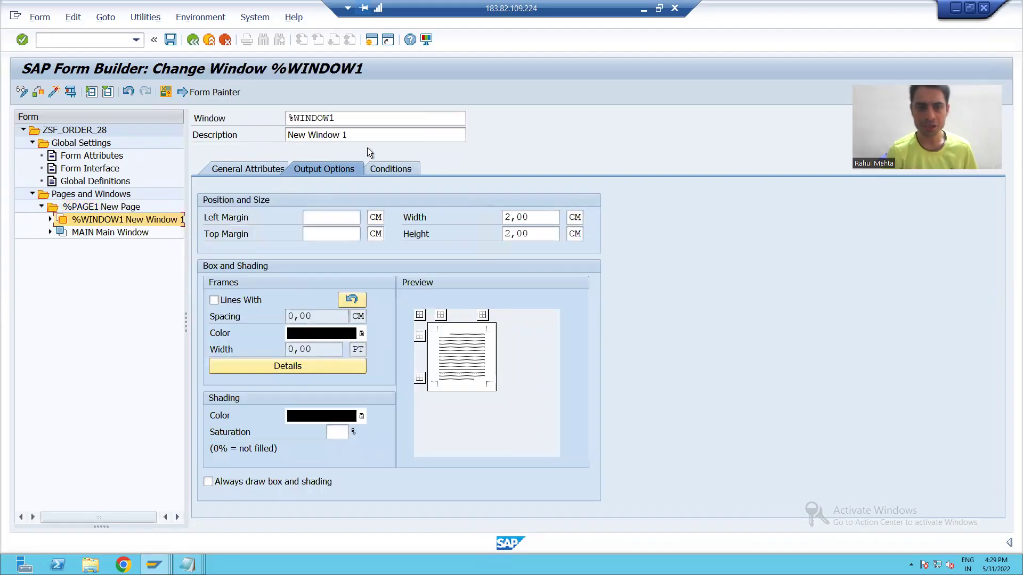
# Replace the description of window %WINDOW1 with "Order Details Title", checking the title line in the Notepad layout notes.
pyautogui.click(362, 134)
pyautogui.press('BackSpace')
pyautogui.press('BackSpace')
pyautogui.press('BackSpace')
pyautogui.press('BackSpace')
pyautogui.press('BackSpace')
pyautogui.press('BackSpace')
pyautogui.press('BackSpace')
pyautogui.press('BackSpace')
pyautogui.press('BackSpace')
pyautogui.press('BackSpace')
pyautogui.press('BackSpace')
pyautogui.press('BackSpace')
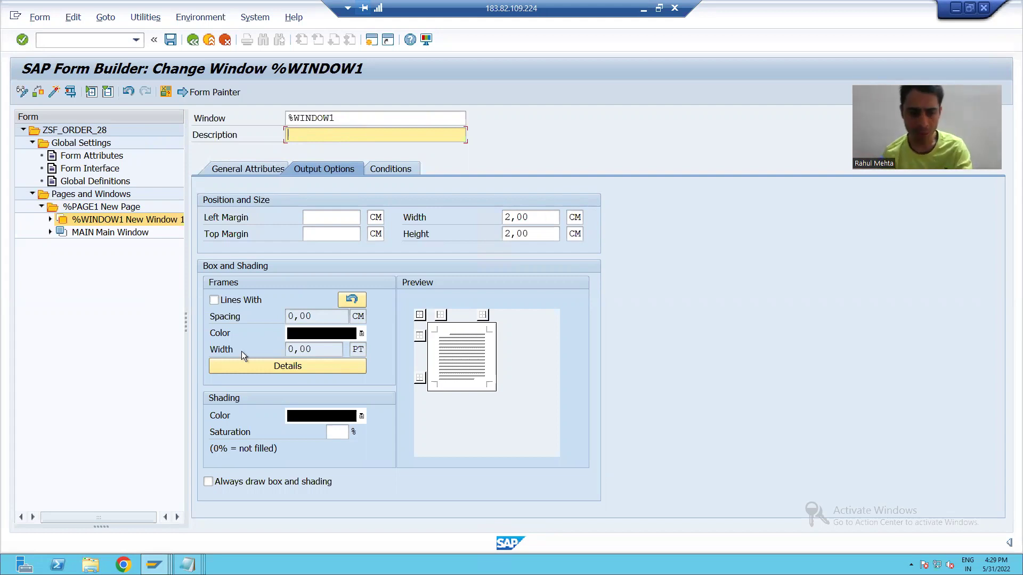
pyautogui.moveTo(187, 565)
pyautogui.click(264, 532)
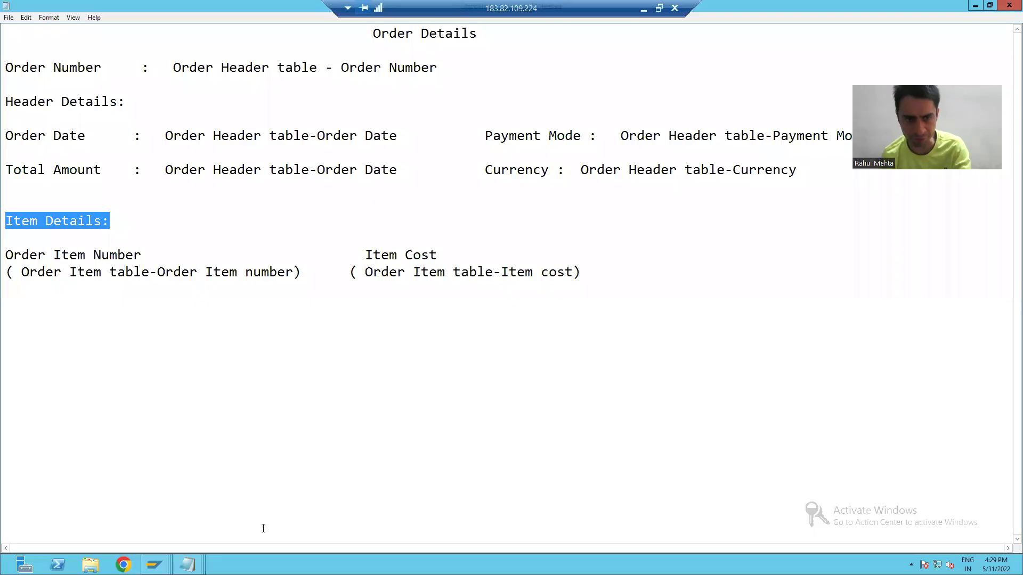
pyautogui.moveTo(476, 33); pyautogui.dragTo(365, 33)
pyautogui.hotkey('alt', 'Tab')
pyautogui.click(332, 136)
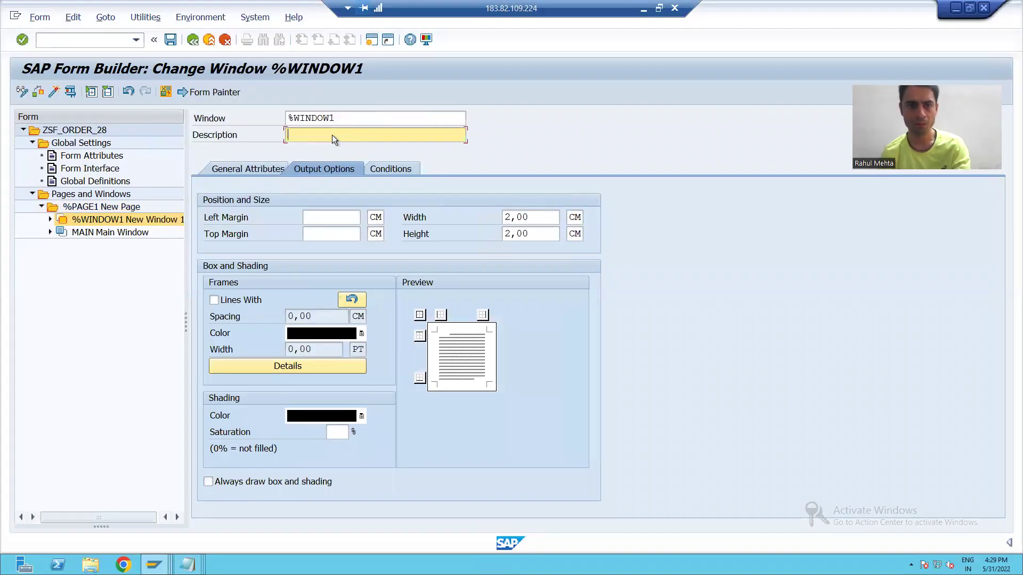
pyautogui.write('O')
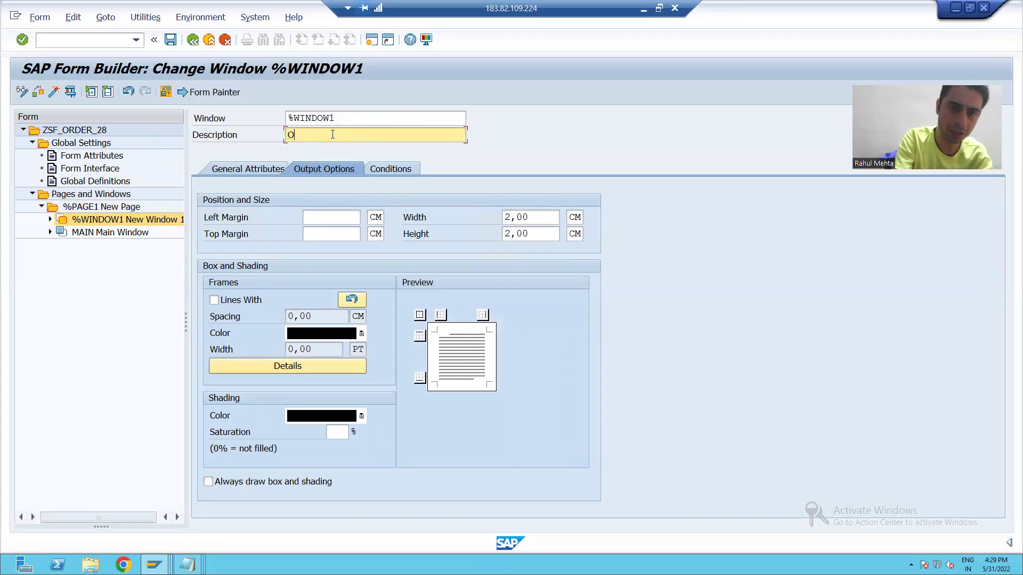
pyautogui.write('rder details')
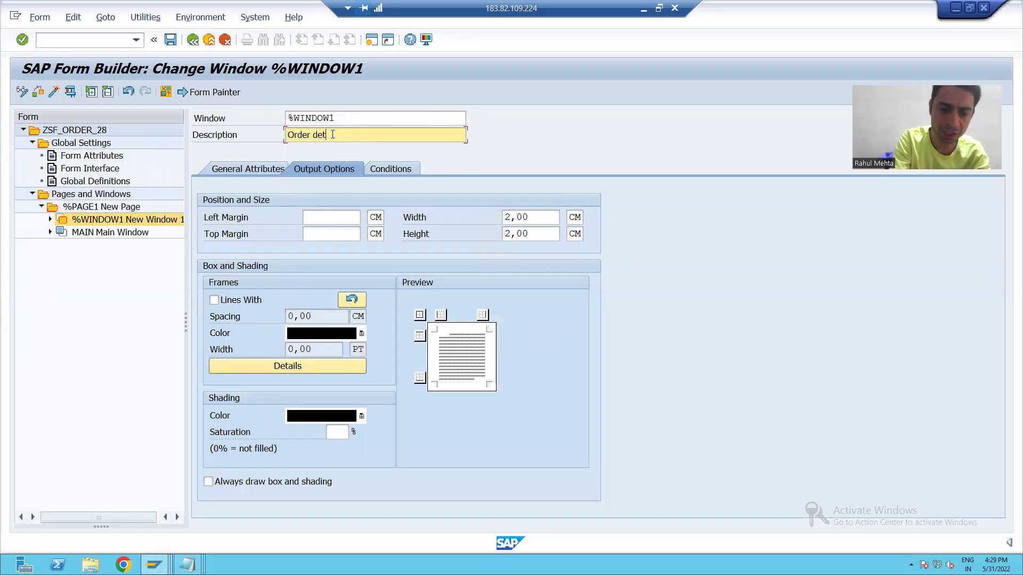
pyautogui.press('BackSpace')
pyautogui.press('BackSpace')
pyautogui.press('BackSpace')
pyautogui.press('BackSpace')
pyautogui.press('BackSpace')
pyautogui.press('BackSpace')
pyautogui.press('BackSpace')
pyautogui.press('BackSpace')
pyautogui.press('BackSpace')
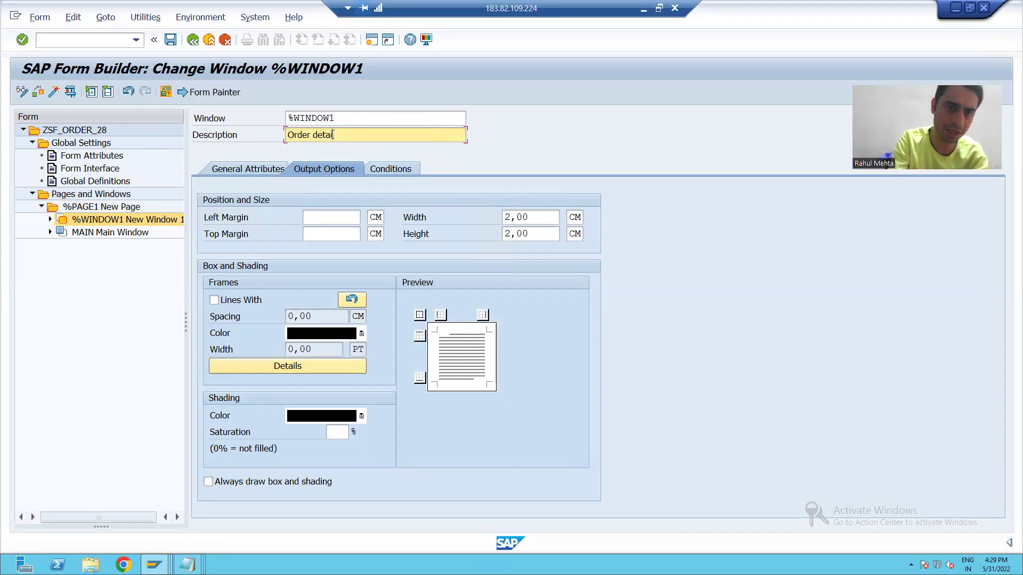
pyautogui.write('D')
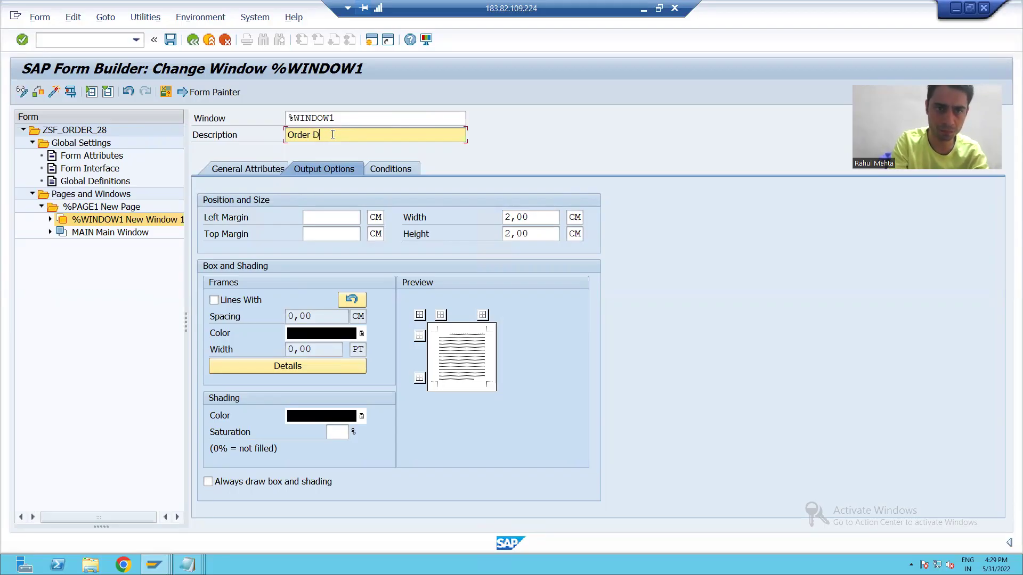
pyautogui.write('etails Title')
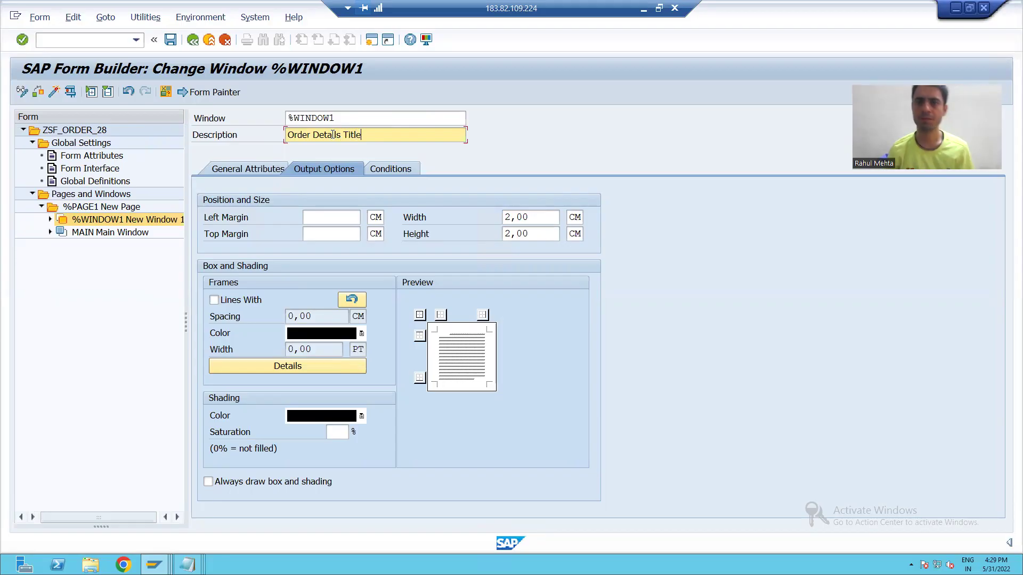
# Create a second additional window under page %PAGE1 for the order number line.
pyautogui.click(100, 209)
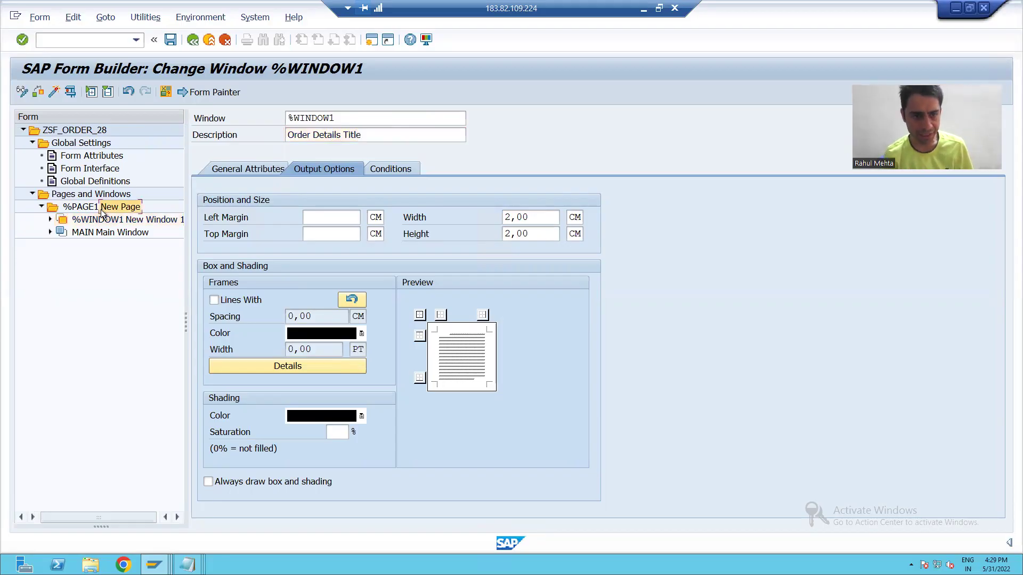
pyautogui.rightClick(93, 209)
pyautogui.moveTo(165, 219)
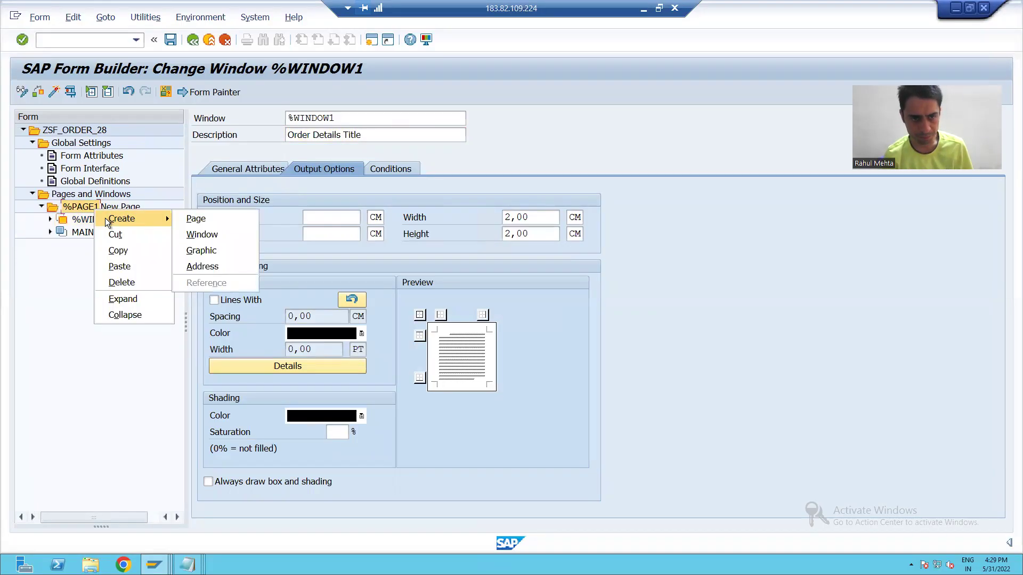
pyautogui.click(206, 235)
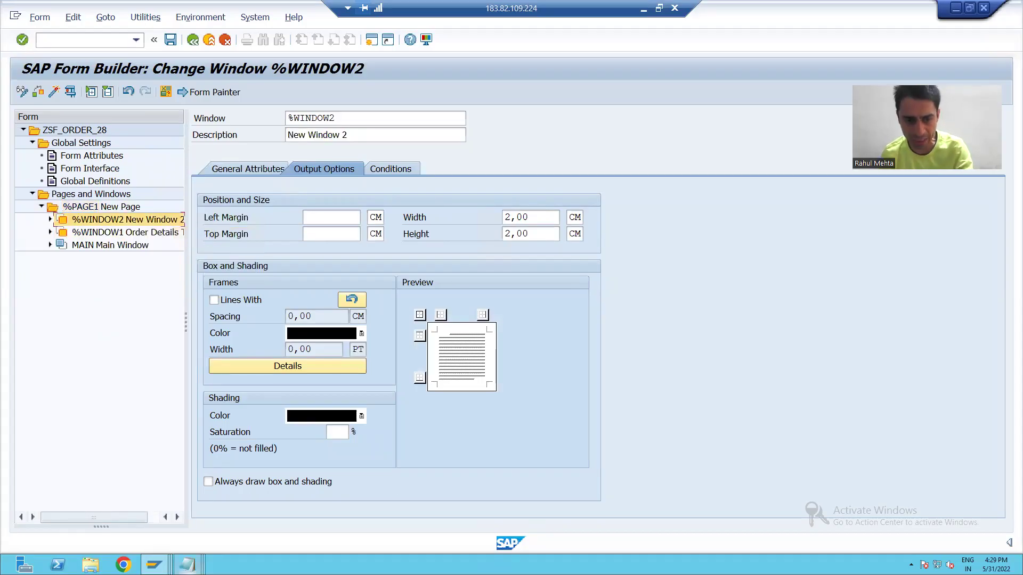
# Check the Order Number line in the Notepad layout, then set the description of %WINDOW2 to "Value of Order Number" in SAP Form Builder.
pyautogui.moveTo(187, 565)
pyautogui.click(306, 506)
pyautogui.moveTo(438, 68); pyautogui.dragTo(8, 69)
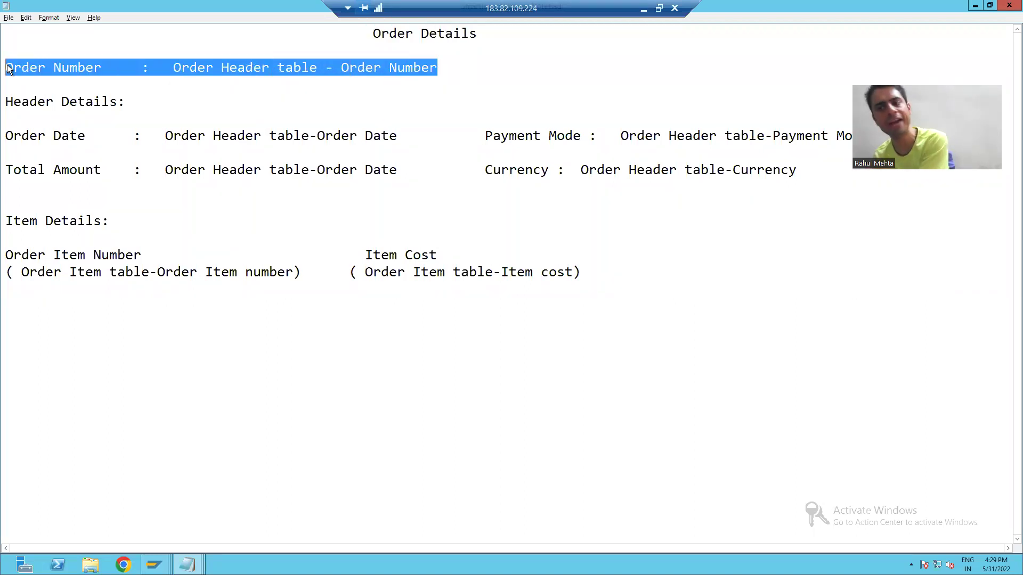
pyautogui.hotkey('alt', 'Tab')
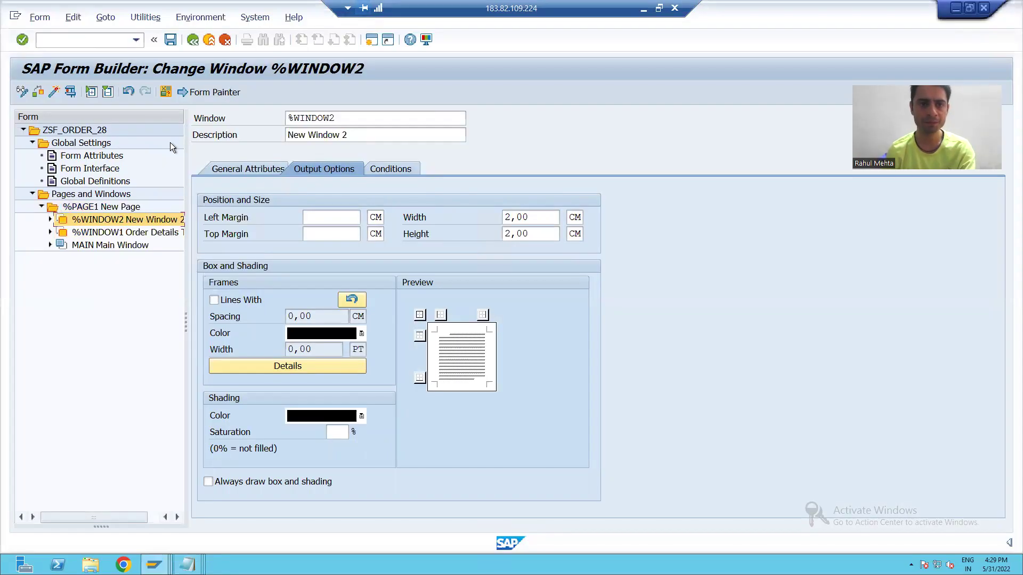
pyautogui.click(354, 137)
pyautogui.press('BackSpace')
pyautogui.press('BackSpace')
pyautogui.press('BackSpace')
pyautogui.press('BackSpace')
pyautogui.press('BackSpace')
pyautogui.press('BackSpace')
pyautogui.press('BackSpace')
pyautogui.press('BackSpace')
pyautogui.press('BackSpace')
pyautogui.press('BackSpace')
pyautogui.press('BackSpace')
pyautogui.press('BackSpace')
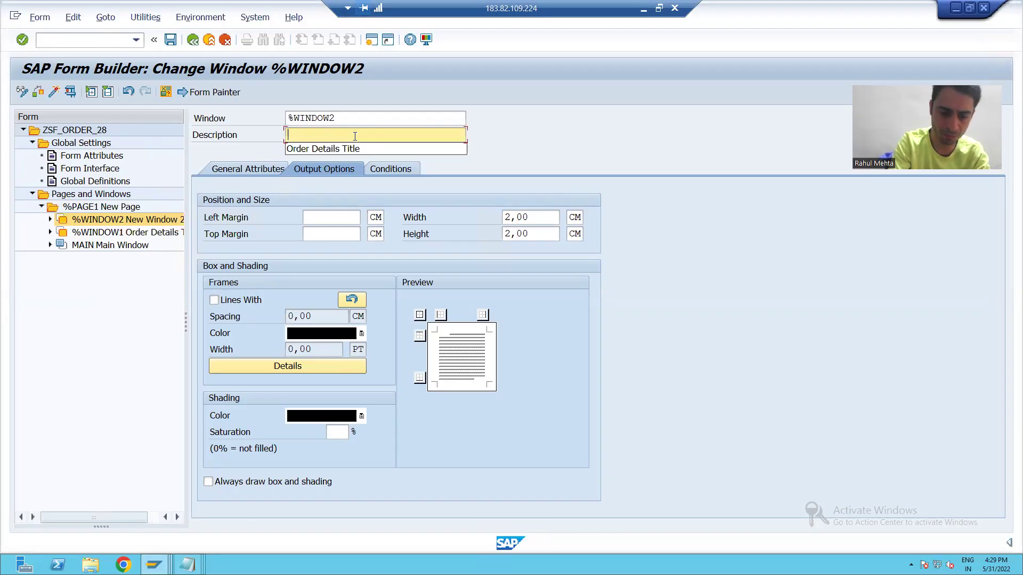
pyautogui.write('Value of ')
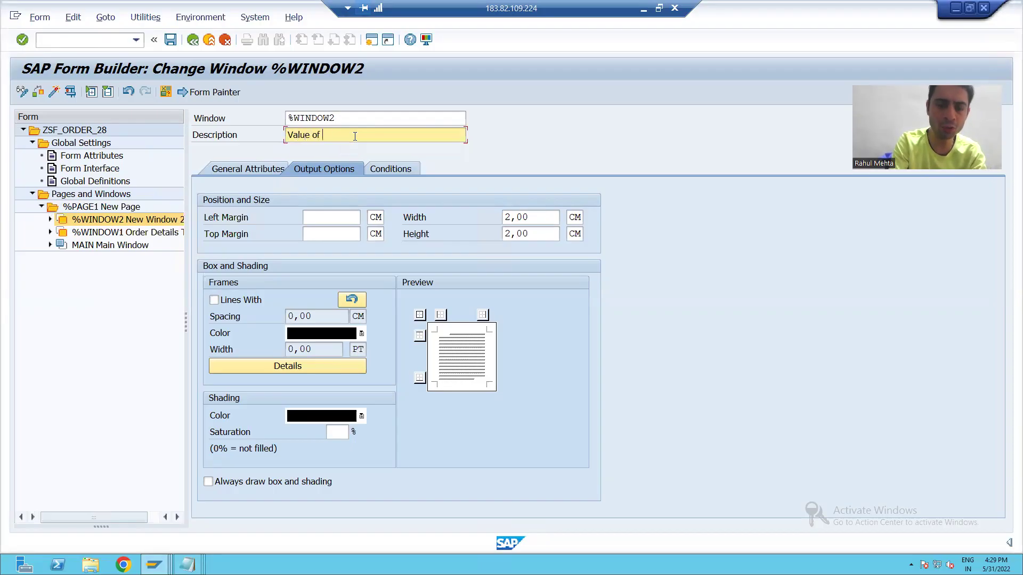
pyautogui.write('Order Number')
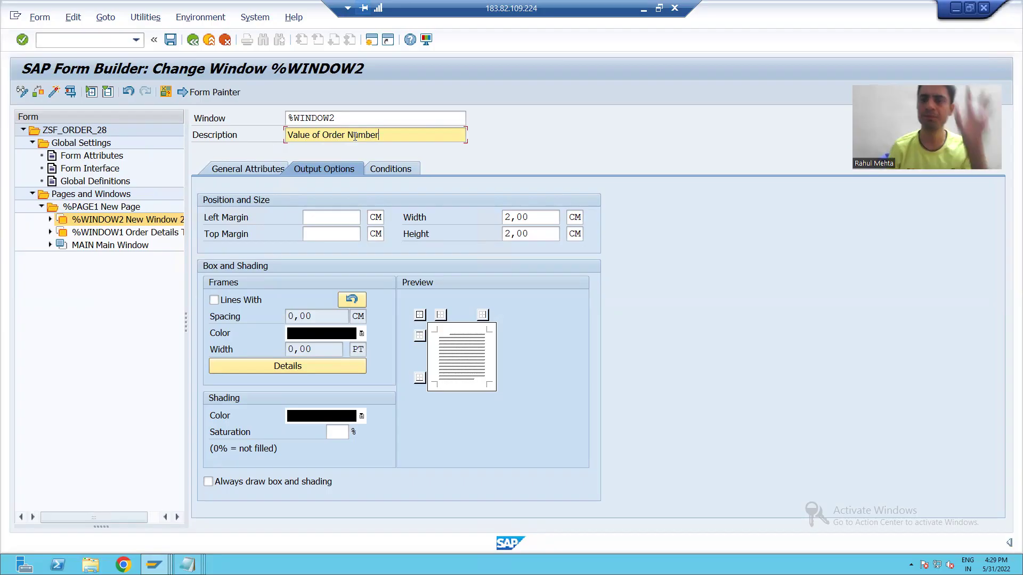
# Create a third additional window under page %PAGE1 for the header details heading.
pyautogui.click(97, 208)
pyautogui.rightClick(95, 206)
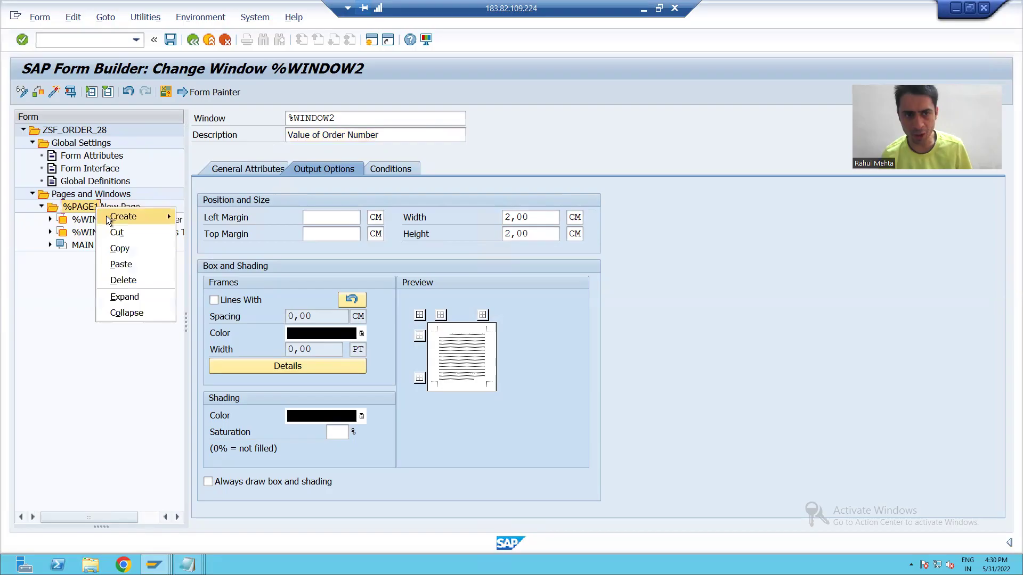
pyautogui.moveTo(168, 216)
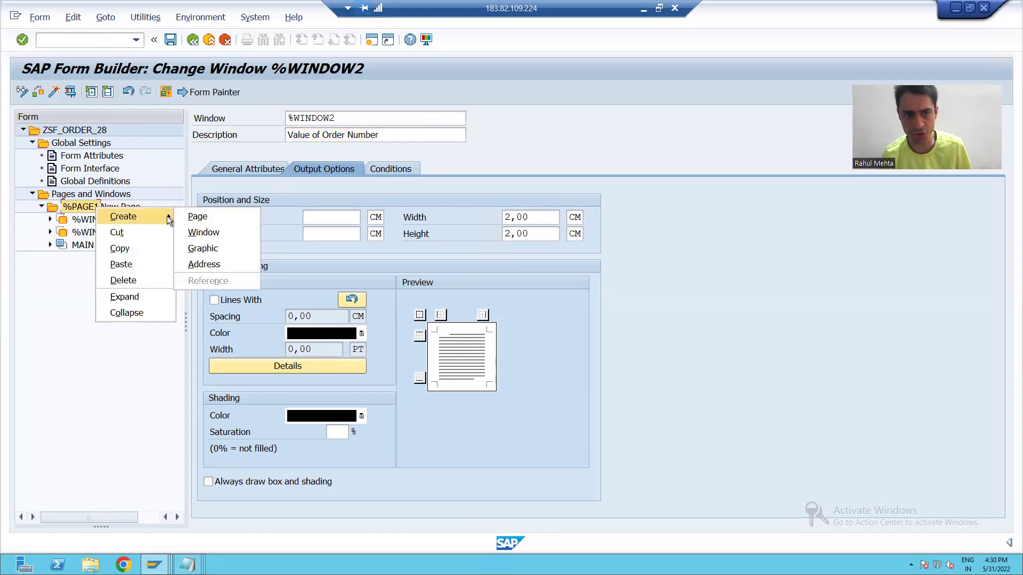
pyautogui.click(200, 234)
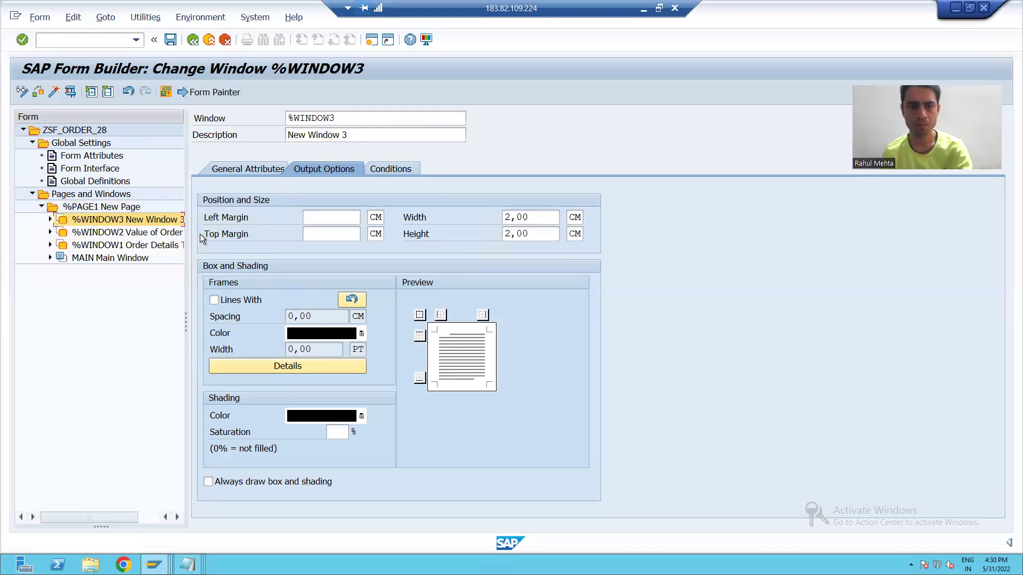
# Check the Header Details heading in the Notepad layout, then set the description of %WINDOW3 to "Header Details Label" in SAP Form Builder.
pyautogui.hotkey('alt', 'Tab')
pyautogui.moveTo(127, 103); pyautogui.dragTo(7, 103)
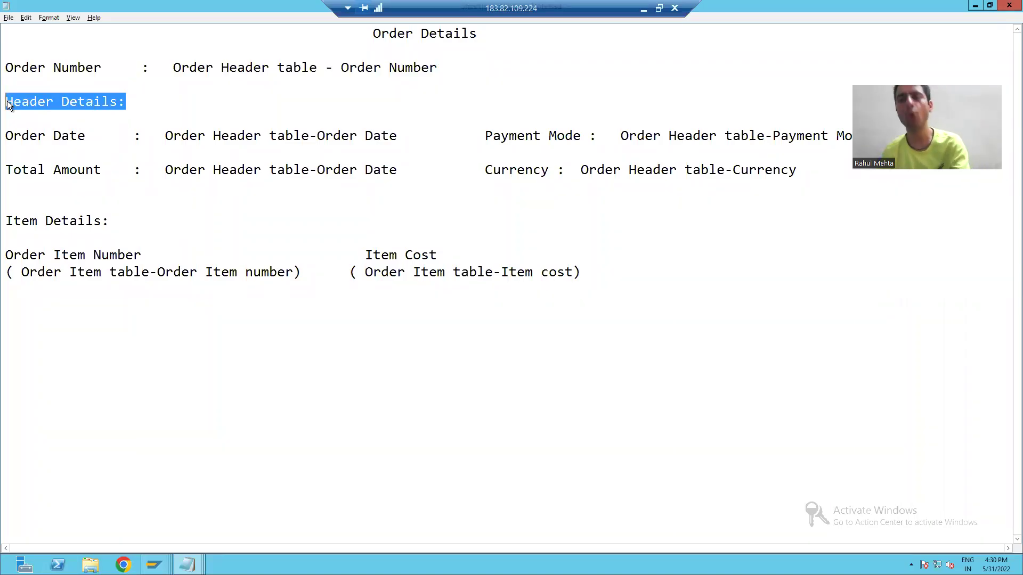
pyautogui.hotkey('alt', 'Tab')
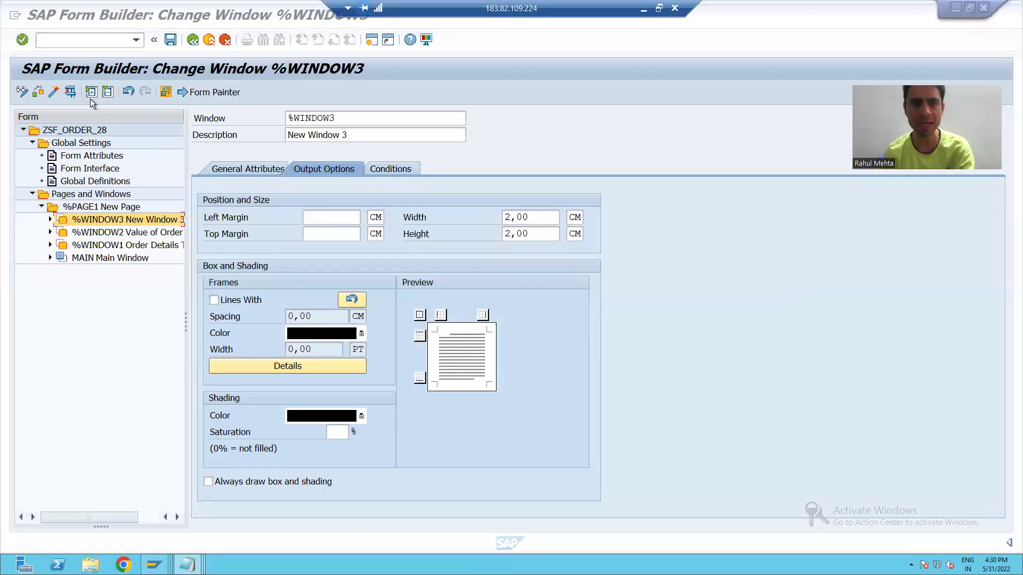
pyautogui.click(382, 133)
pyautogui.press('BackSpace')
pyautogui.press('BackSpace')
pyautogui.press('BackSpace')
pyautogui.press('BackSpace')
pyautogui.press('BackSpace')
pyautogui.press('BackSpace')
pyautogui.press('BackSpace')
pyautogui.press('BackSpace')
pyautogui.press('BackSpace')
pyautogui.press('BackSpace')
pyautogui.press('BackSpace')
pyautogui.press('BackSpace')
pyautogui.write('Hea')
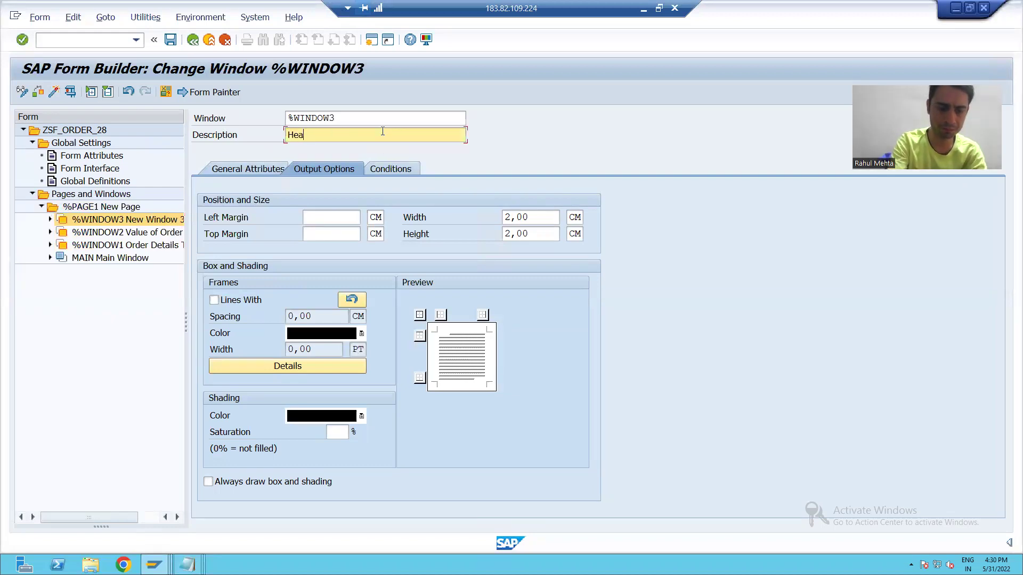
pyautogui.write('der Deta')
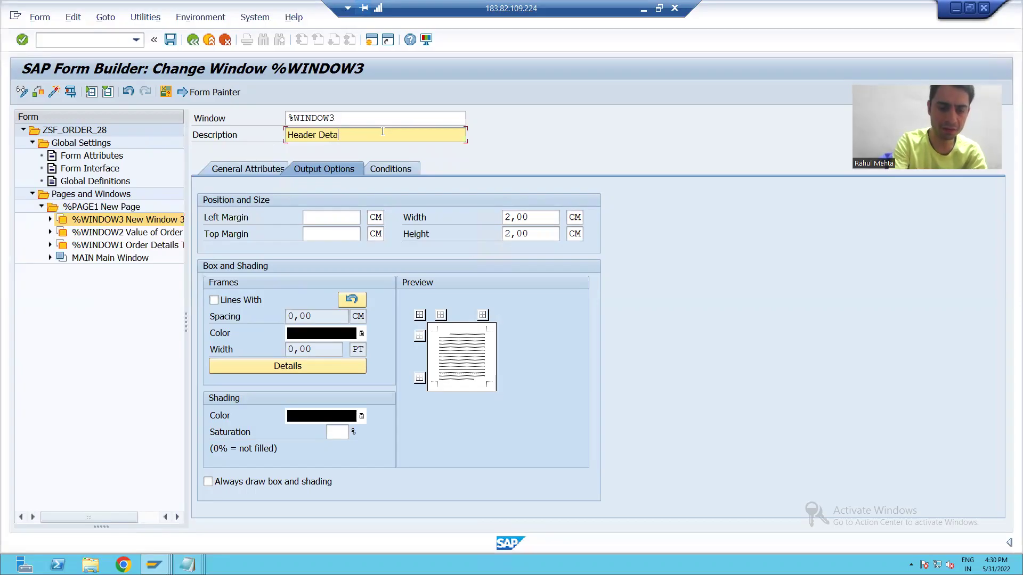
pyautogui.write('ils Label')
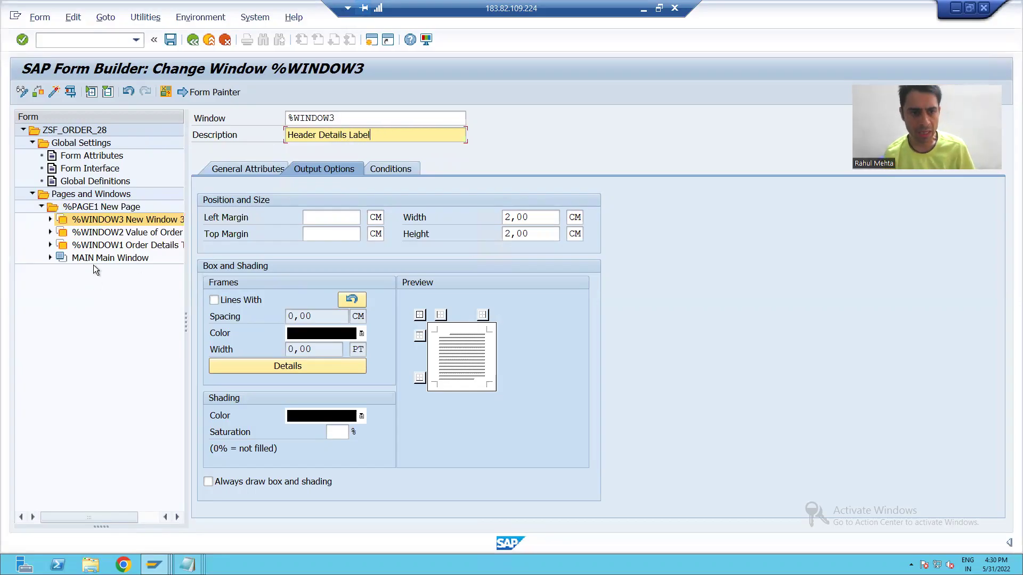
# Create a fourth additional window under page %PAGE1 for the header field values.
pyautogui.click(93, 208)
pyautogui.rightClick(93, 209)
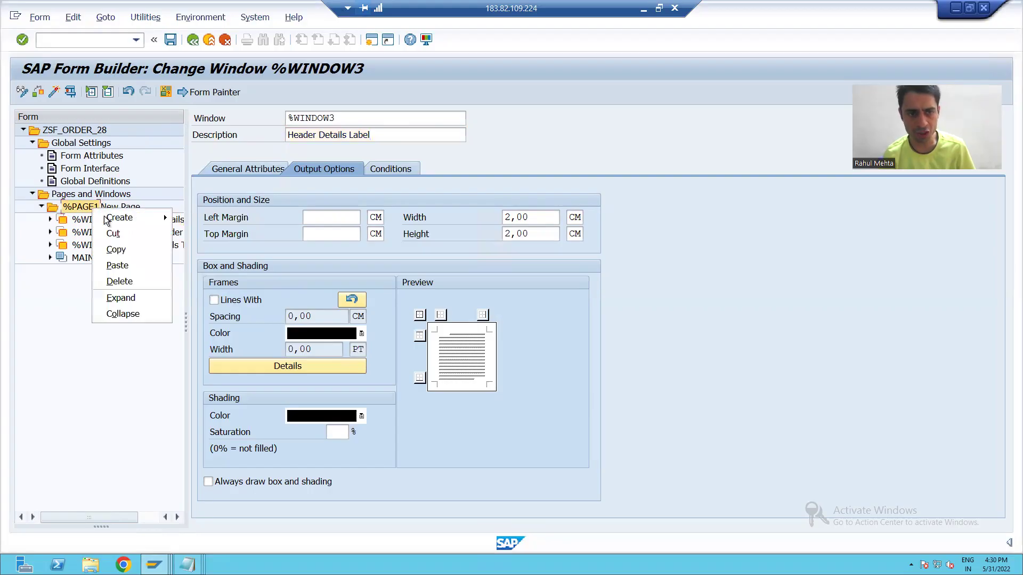
pyautogui.moveTo(164, 214)
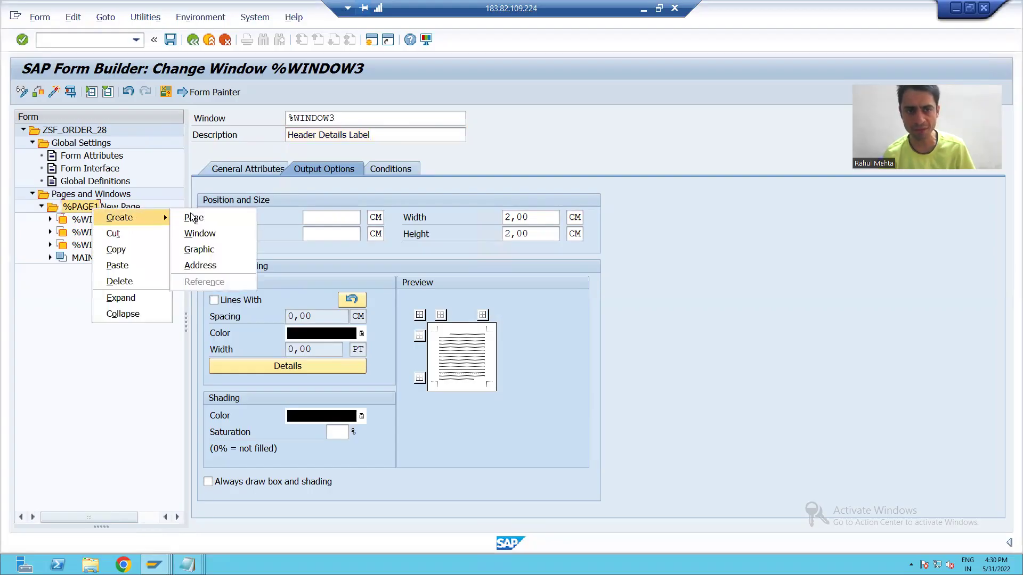
pyautogui.click(212, 234)
# Check the order date to currency rows in the Notepad layout, then set the description of %WINDOW4 to "Header Values" in SAP Form Builder.
pyautogui.hotkey('alt', 'Tab')
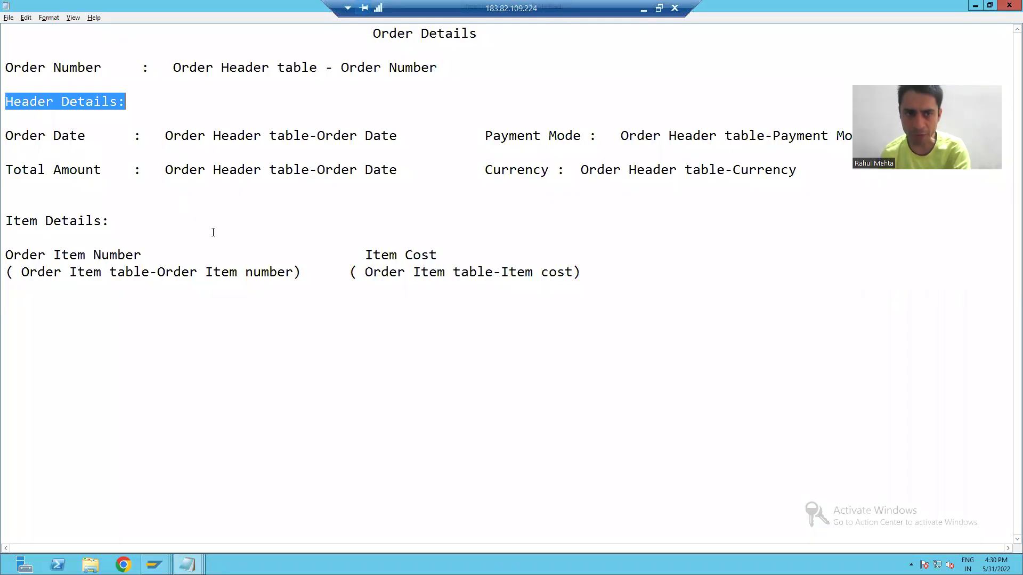
pyautogui.moveTo(18, 142); pyautogui.dragTo(806, 163)
pyautogui.hotkey('alt', 'Tab')
pyautogui.click(362, 130)
pyautogui.press('BackSpace')
pyautogui.press('BackSpace')
pyautogui.press('BackSpace')
pyautogui.press('BackSpace')
pyautogui.press('BackSpace')
pyautogui.press('BackSpace')
pyautogui.press('BackSpace')
pyautogui.press('BackSpace')
pyautogui.press('BackSpace')
pyautogui.press('BackSpace')
pyautogui.press('BackSpace')
pyautogui.press('BackSpace')
pyautogui.write('Header ')
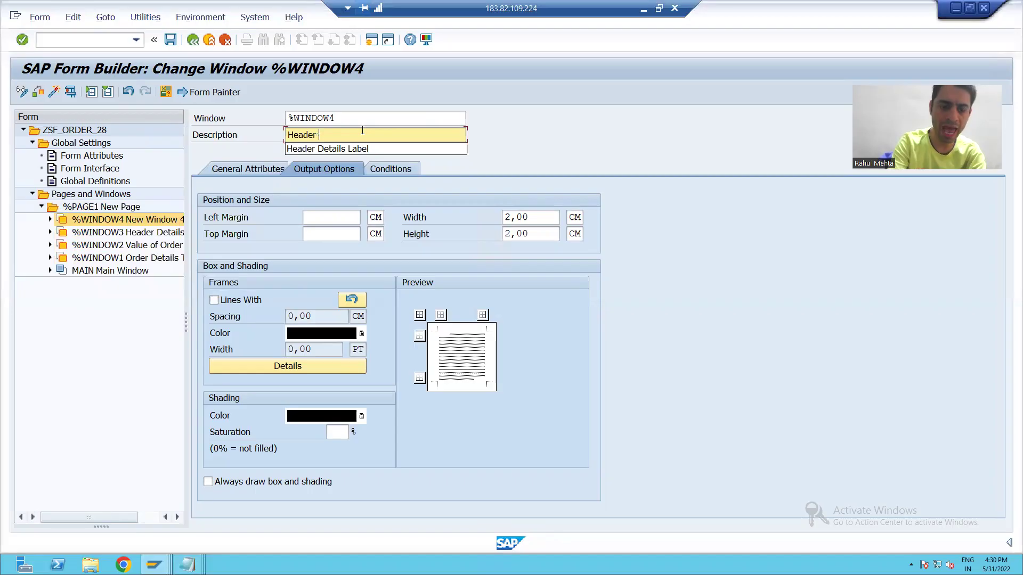
pyautogui.write('Values')
# Check the Item Details heading in the Notepad layout, then create a fifth additional window under page %PAGE1 in SAP Form Builder.
pyautogui.hotkey('alt', 'Tab')
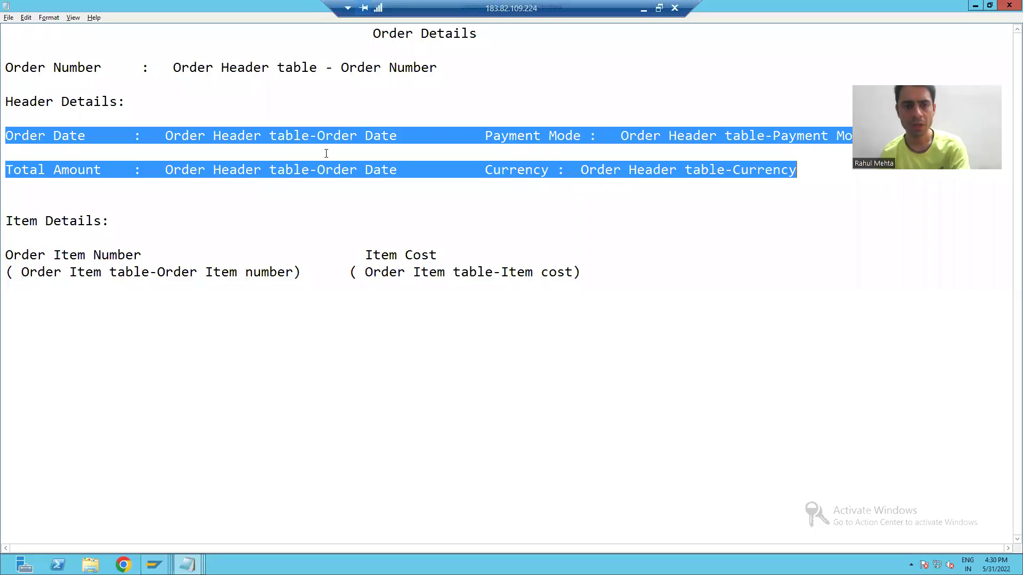
pyautogui.moveTo(118, 226); pyautogui.dragTo(8, 224)
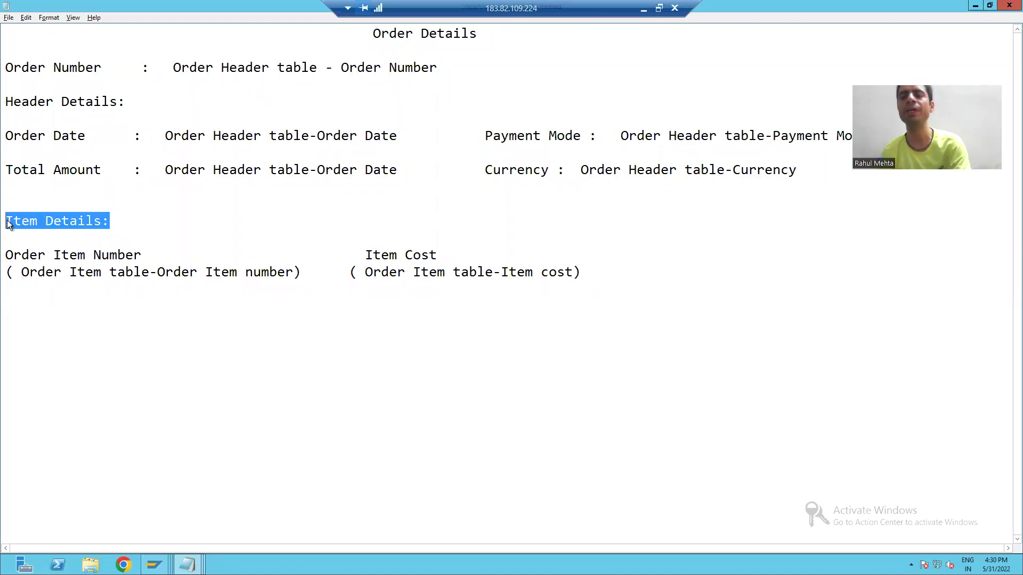
pyautogui.hotkey('alt', 'Tab')
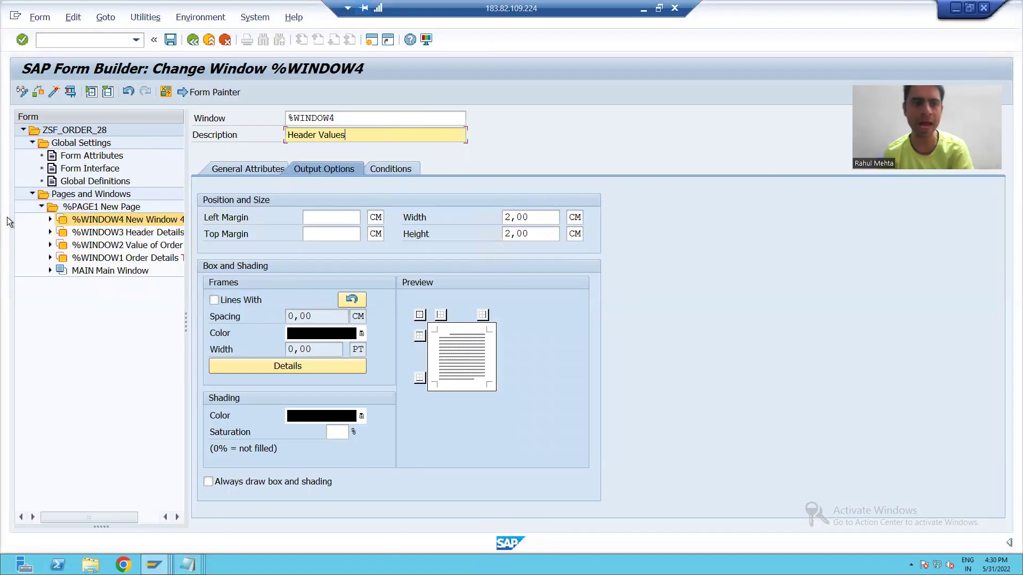
pyautogui.rightClick(74, 212)
pyautogui.moveTo(103, 219)
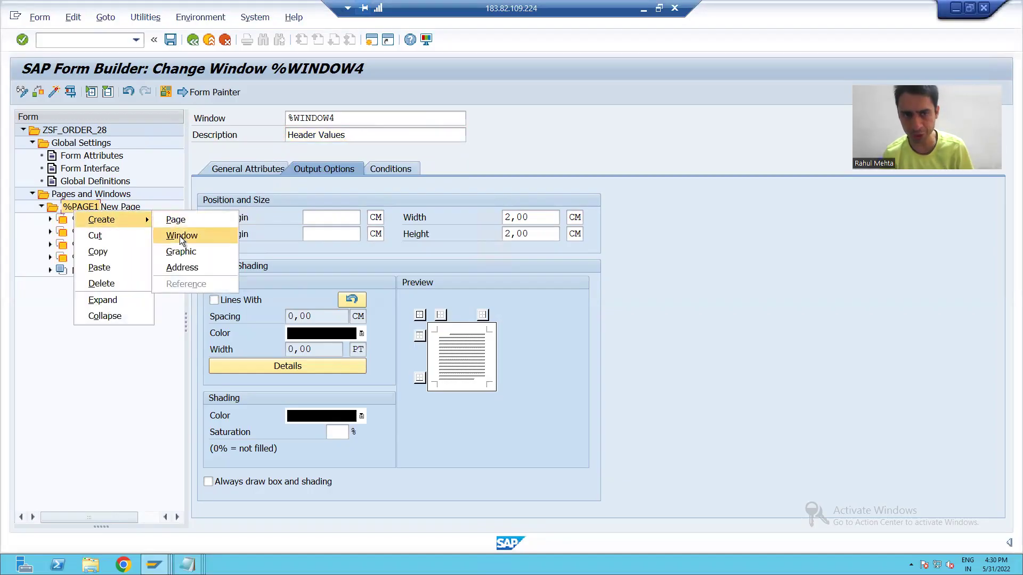
pyautogui.click(172, 235)
# Replace the description of window %WINDOW5 with "Item Details Lable".
pyautogui.click(377, 136)
pyautogui.press('BackSpace')
pyautogui.press('BackSpace')
pyautogui.press('BackSpace')
pyautogui.press('BackSpace')
pyautogui.press('BackSpace')
pyautogui.press('BackSpace')
pyautogui.press('BackSpace')
pyautogui.press('BackSpace')
pyautogui.press('BackSpace')
pyautogui.press('BackSpace')
pyautogui.press('BackSpace')
pyautogui.press('BackSpace')
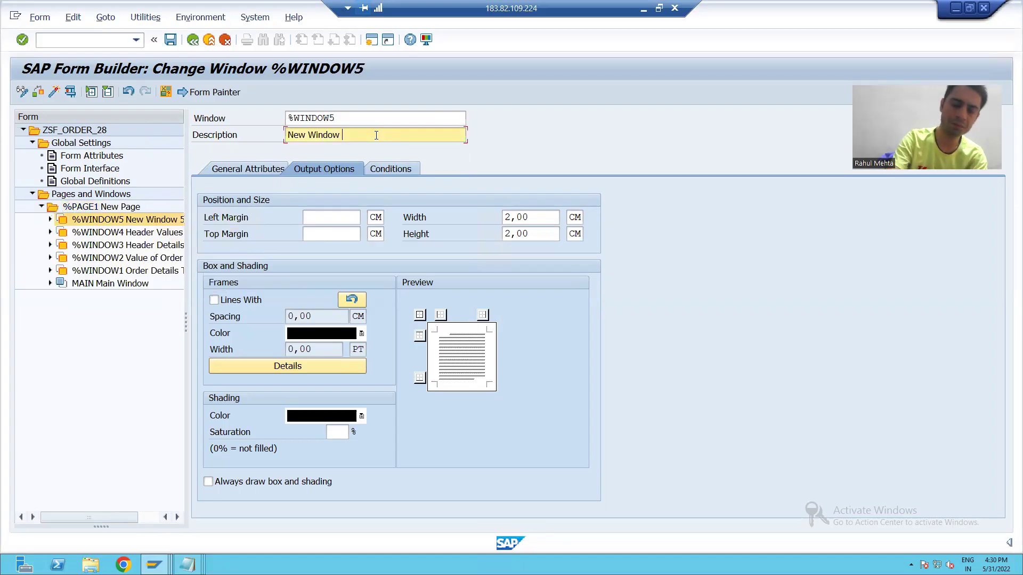
pyautogui.write('Ite')
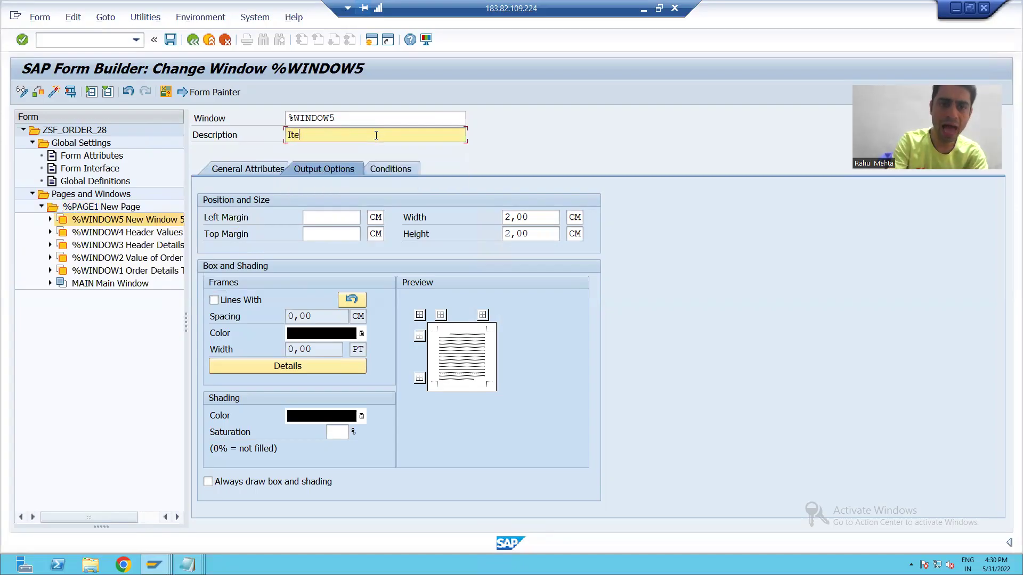
pyautogui.write('m Details Lable')
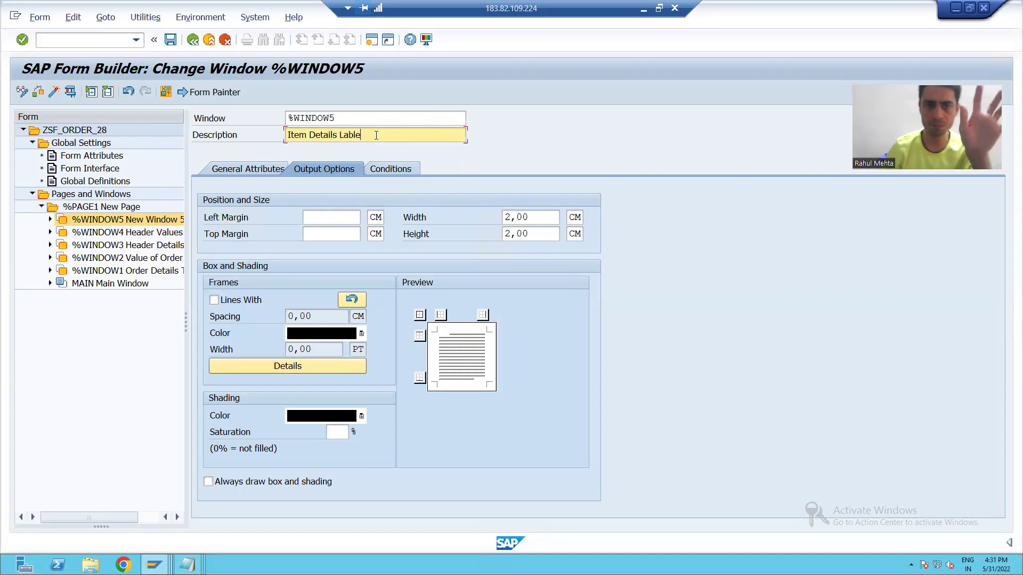
# Correct the description of window %WINDOW5 to "Item Details Label".
pyautogui.press('BackSpace')
pyautogui.press('BackSpace')
pyautogui.write('el')
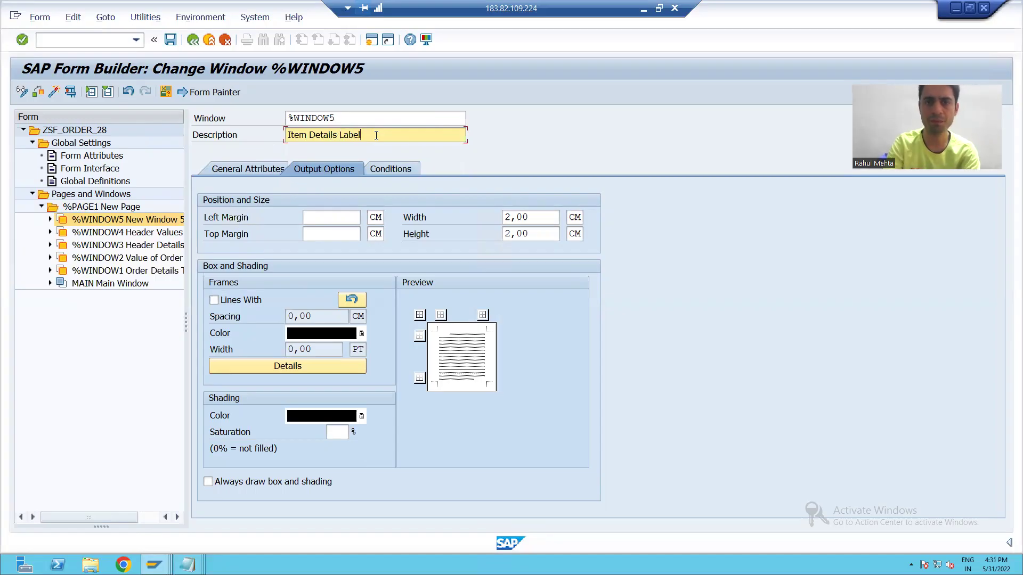
# Replace the description of the MAIN window with "Item Values".
pyautogui.click(75, 287)
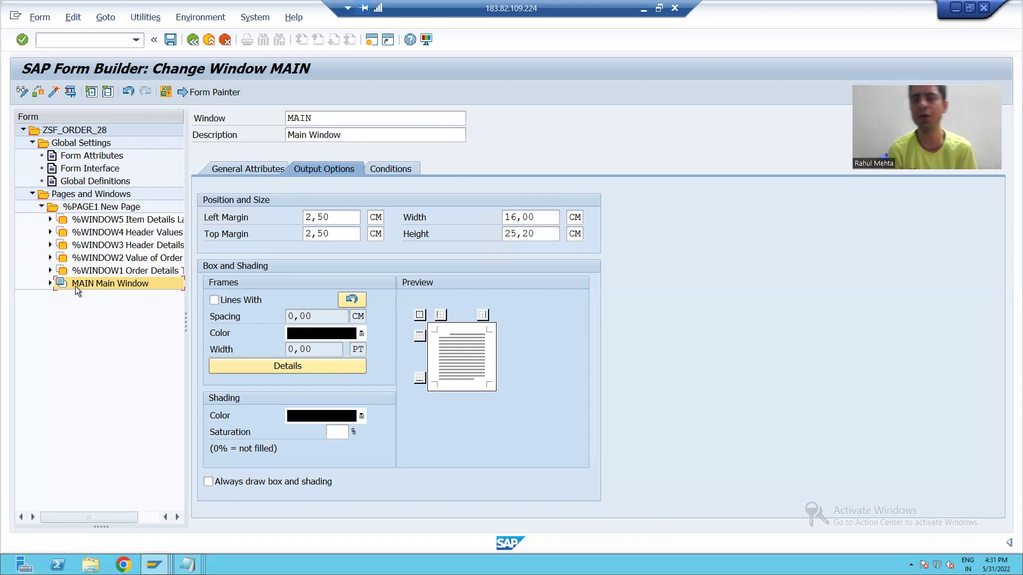
pyautogui.click(337, 136)
pyautogui.press('BackSpace')
pyautogui.press('BackSpace')
pyautogui.press('BackSpace')
pyautogui.press('BackSpace')
pyautogui.press('BackSpace')
pyautogui.press('BackSpace')
pyautogui.press('BackSpace')
pyautogui.press('BackSpace')
pyautogui.press('BackSpace')
pyautogui.press('BackSpace')
pyautogui.write('Item')
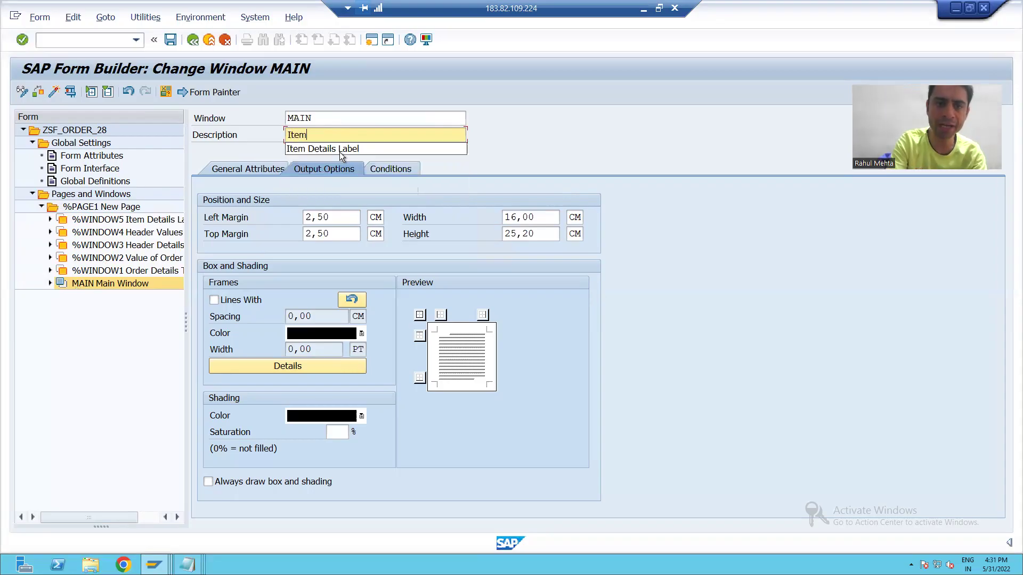
pyautogui.write(' Valueds')
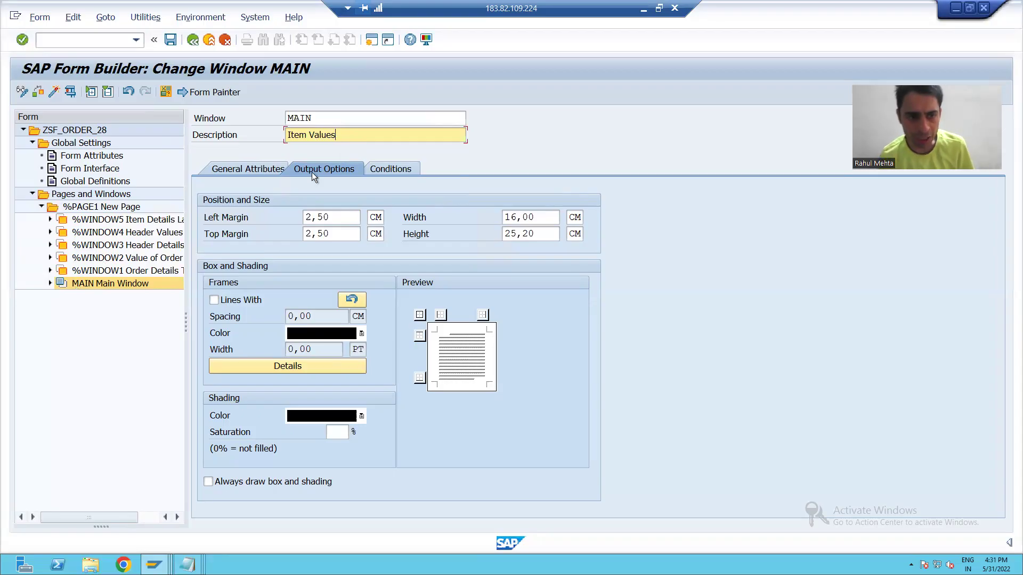
# Review the title, order number, header and item blocks of the Smartform Layout file in Notepad.
pyautogui.moveTo(186, 565)
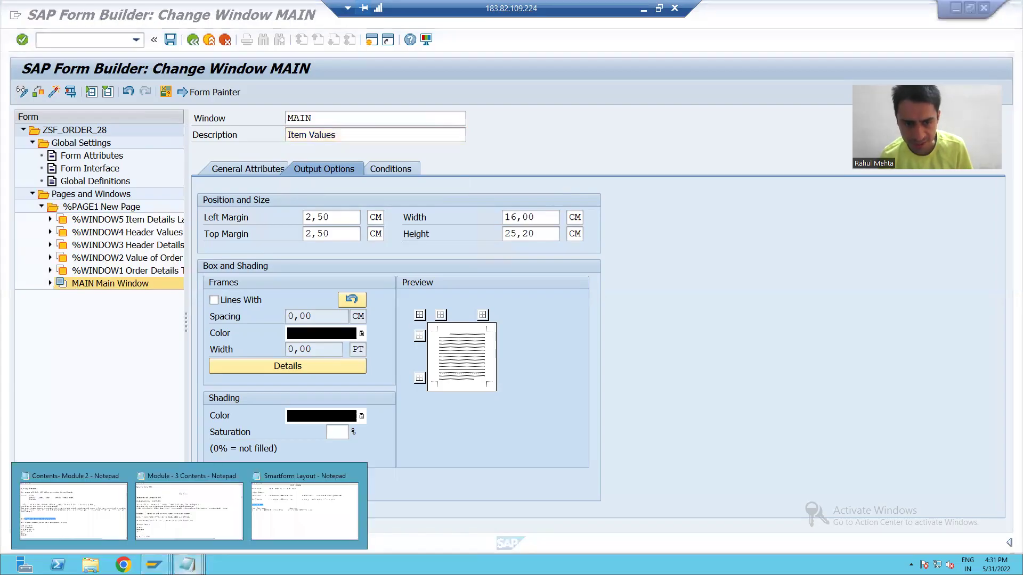
pyautogui.click(300, 529)
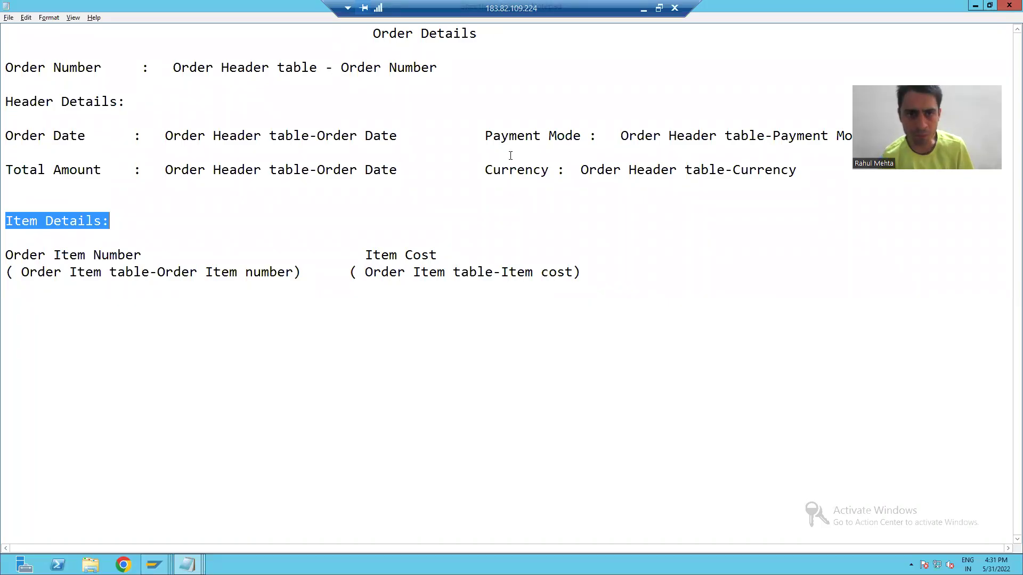
pyautogui.moveTo(366, 33); pyautogui.dragTo(508, 394)
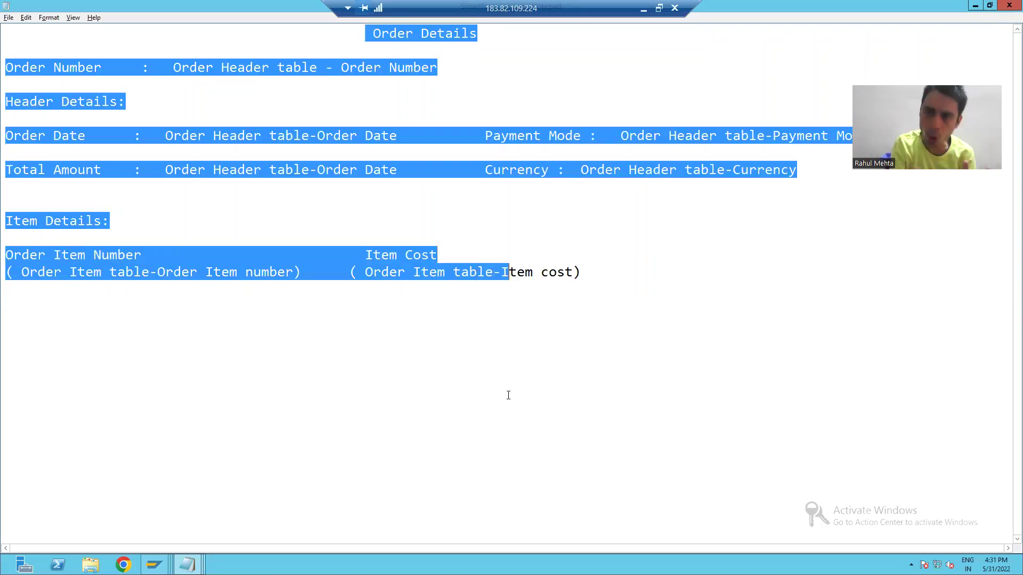
pyautogui.click(437, 170)
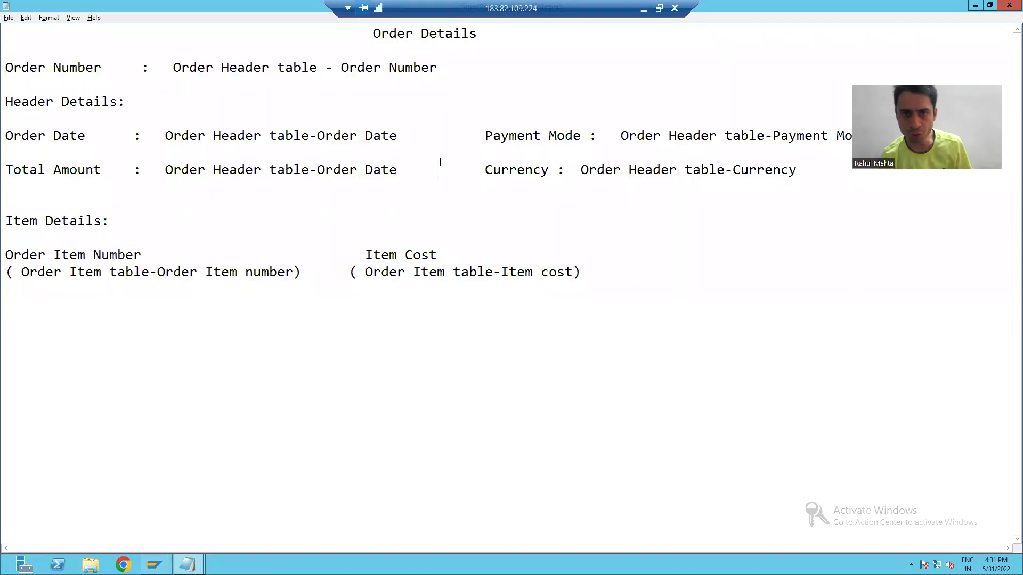
pyautogui.moveTo(371, 35); pyautogui.dragTo(480, 35)
pyautogui.moveTo(437, 67); pyautogui.dragTo(4, 68)
pyautogui.moveTo(102, 100); pyautogui.dragTo(54, 110)
pyautogui.click(237, 136)
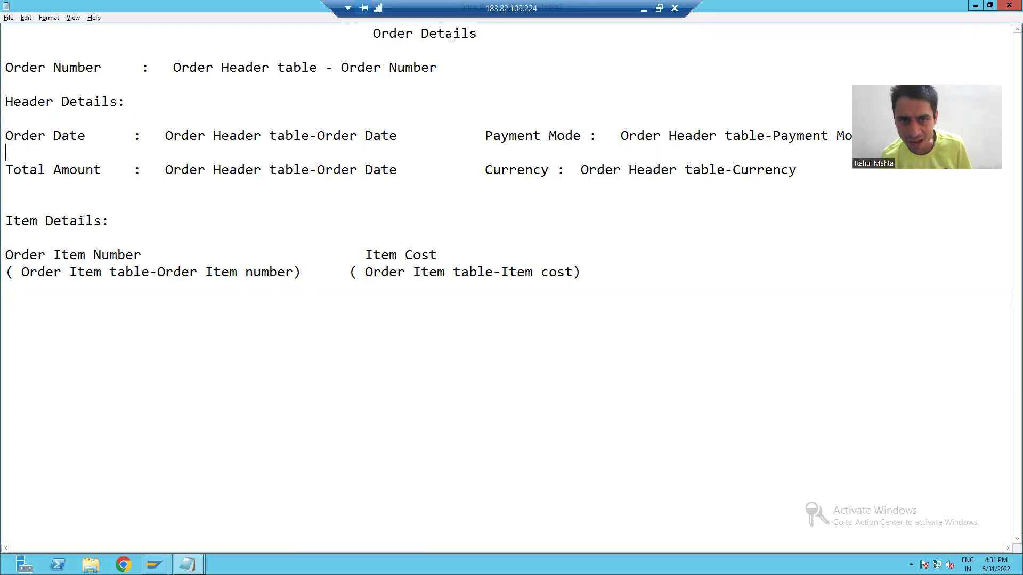
pyautogui.moveTo(445, 34); pyautogui.dragTo(365, 34)
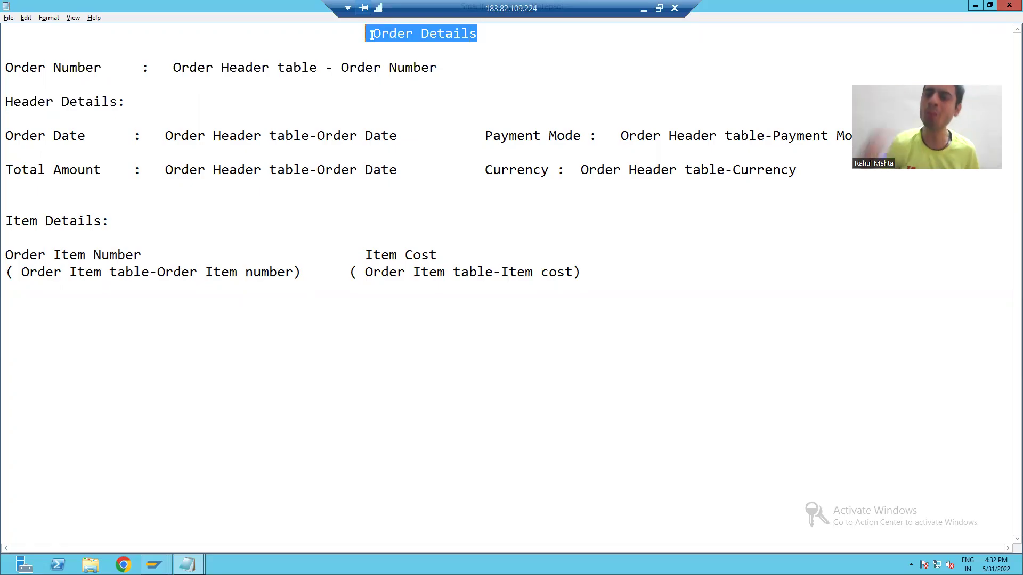
pyautogui.click(302, 68)
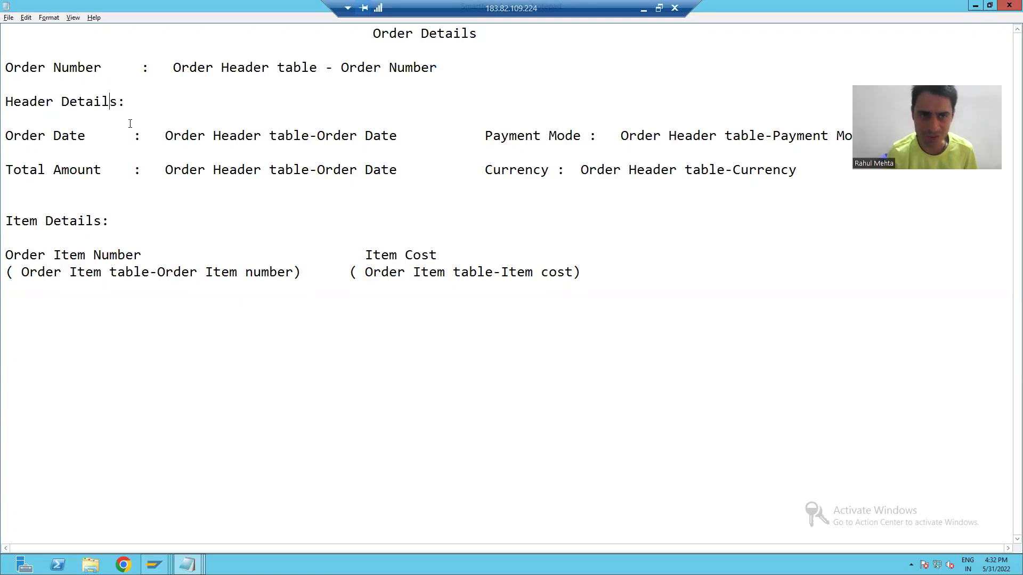
pyautogui.click(114, 254)
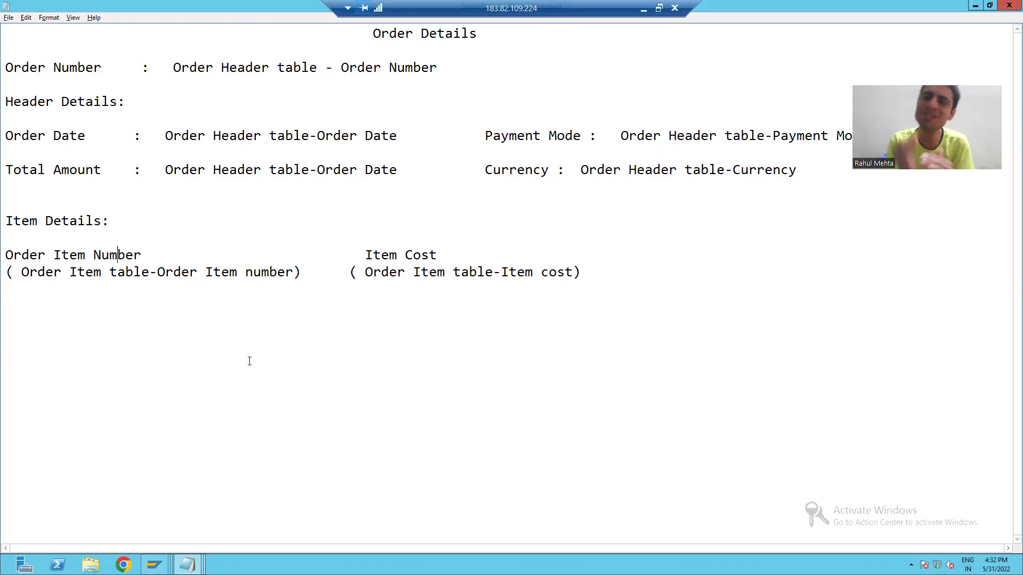
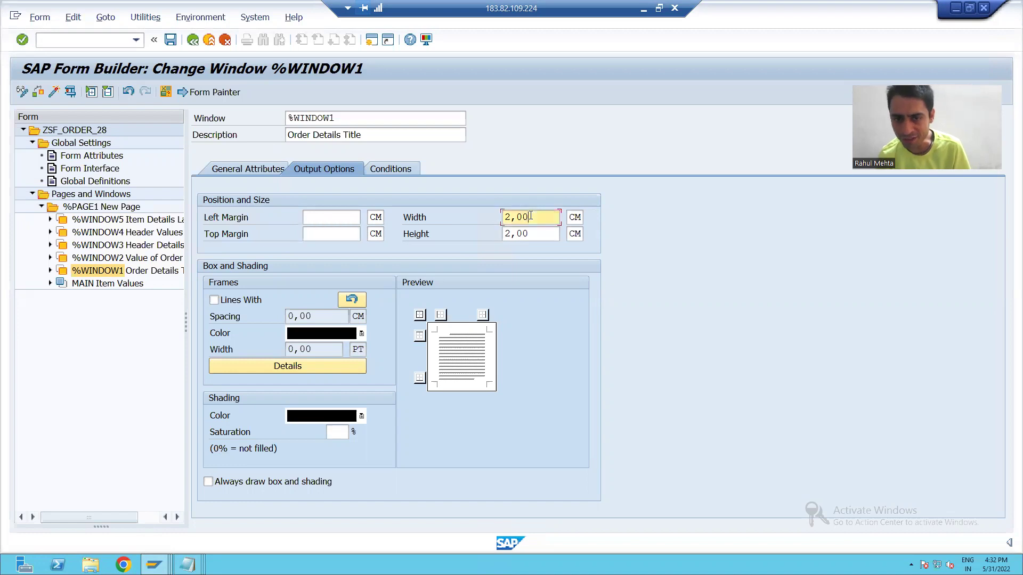
# Switch to the Notepad layout and insert a blank line above the indented Order Details title.
pyautogui.click(558, 239)
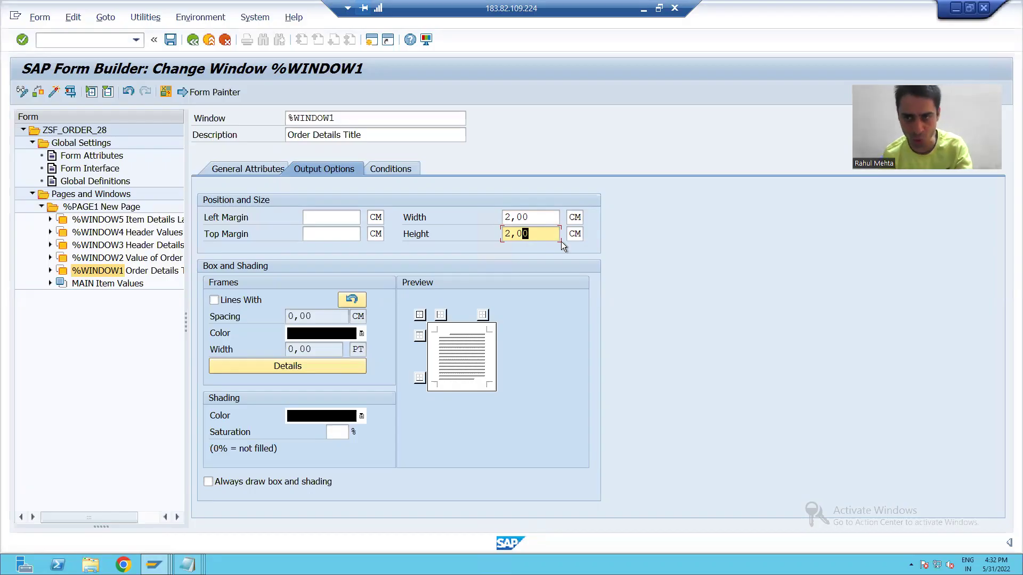
pyautogui.hotkey('alt', 'Tab')
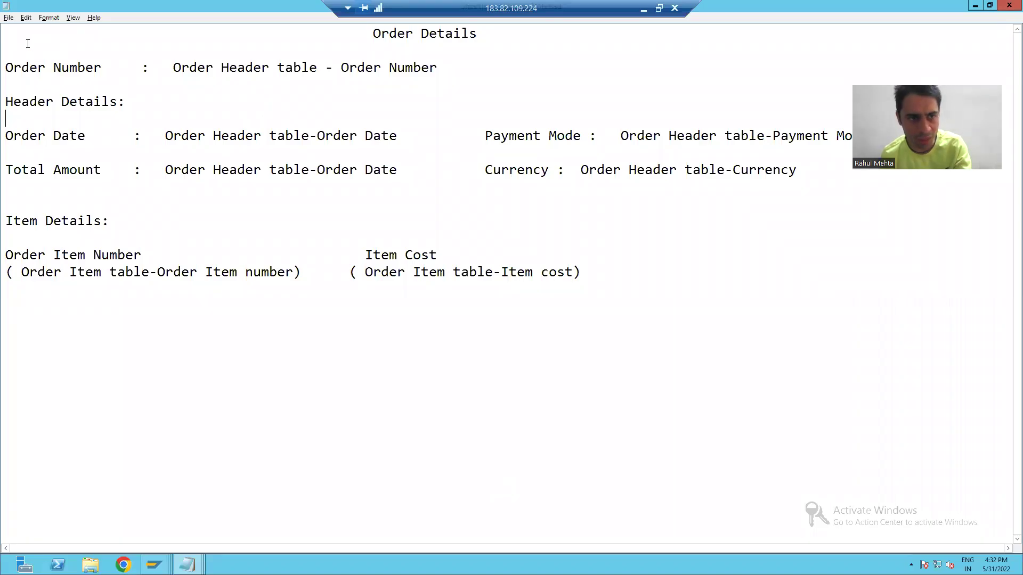
pyautogui.moveTo(7, 36); pyautogui.dragTo(375, 34)
pyautogui.click(404, 51)
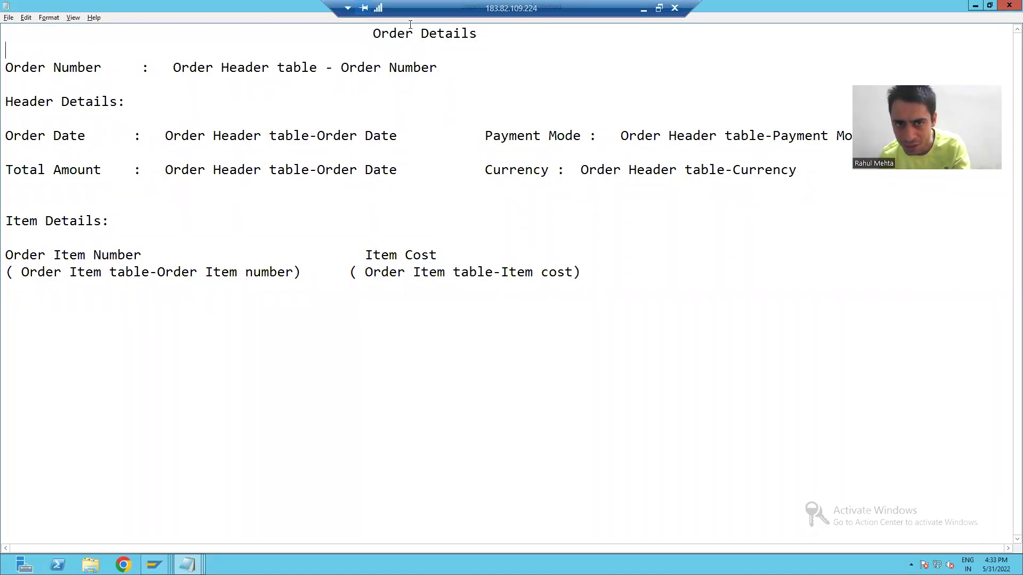
pyautogui.click(381, 37)
pyautogui.press('Return')
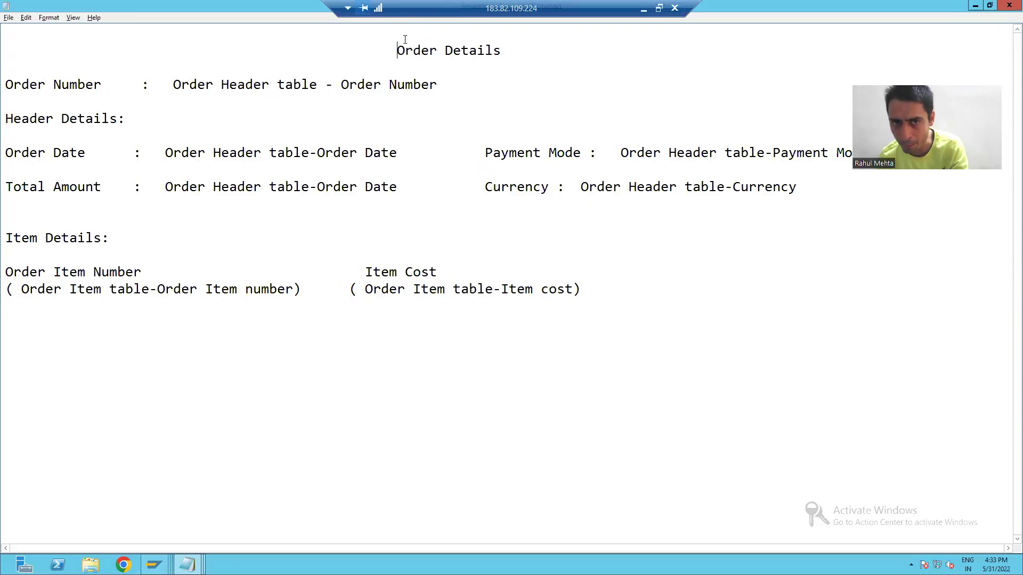
# Compare the Order Details title's extent in the Notepad layout with the width and height settings of %WINDOW1.
pyautogui.hotkey('alt', 'Tab')
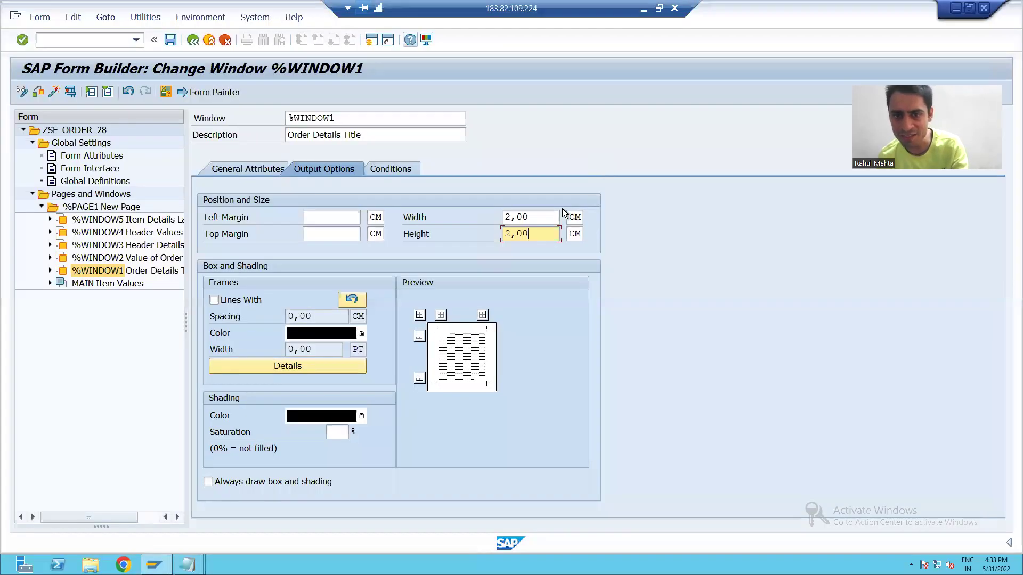
pyautogui.hotkey('alt', 'Tab')
pyautogui.moveTo(398, 52); pyautogui.dragTo(513, 50)
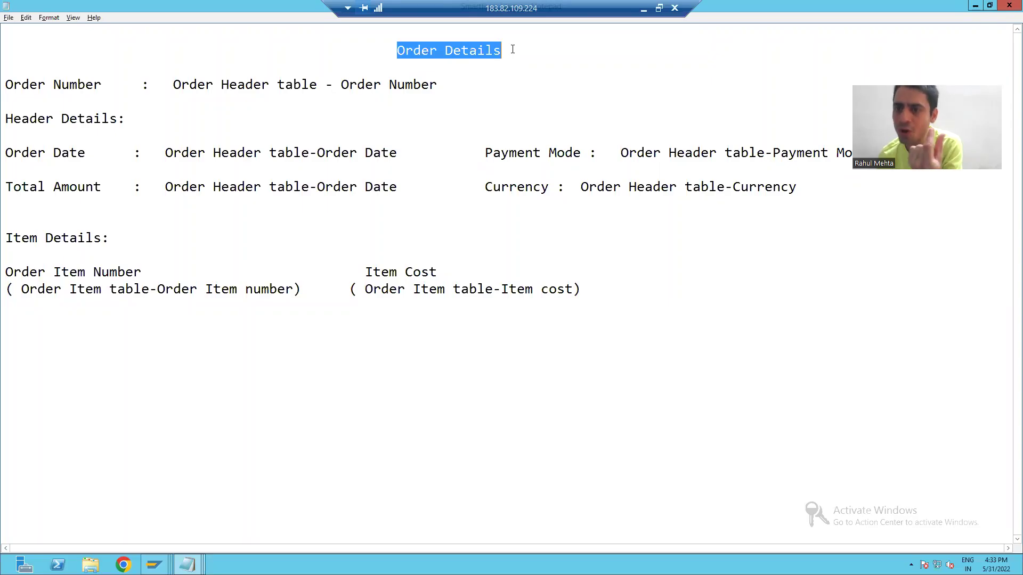
pyautogui.hotkey('alt', 'Tab')
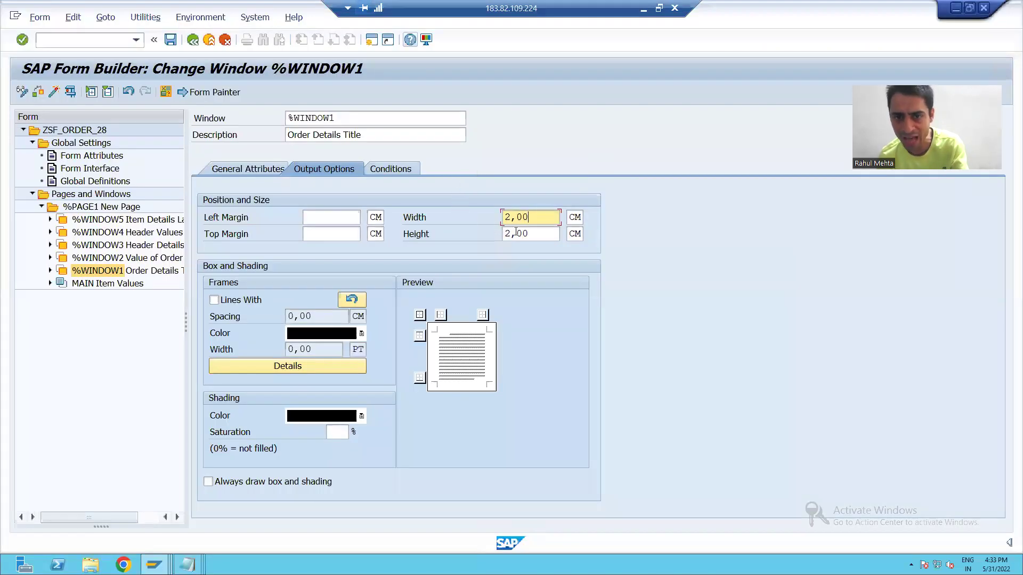
pyautogui.hotkey('alt', 'Tab')
pyautogui.click(491, 77)
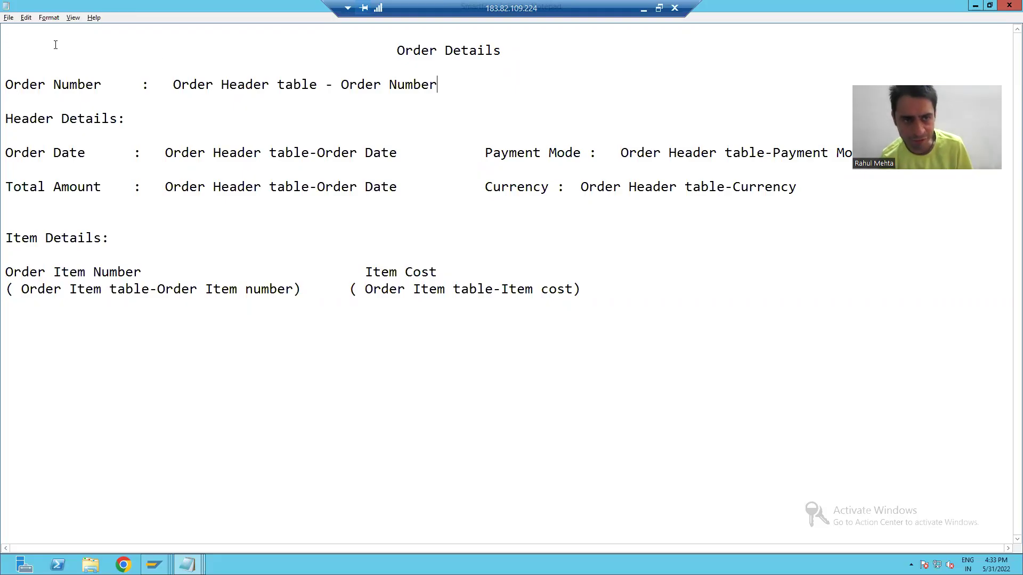
pyautogui.moveTo(5, 51); pyautogui.dragTo(392, 62)
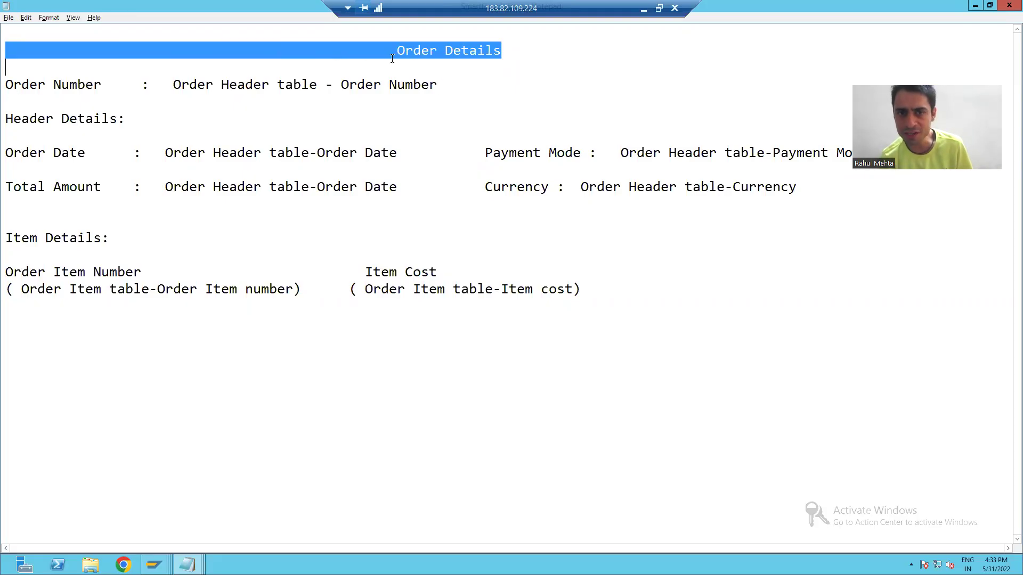
pyautogui.click(392, 49)
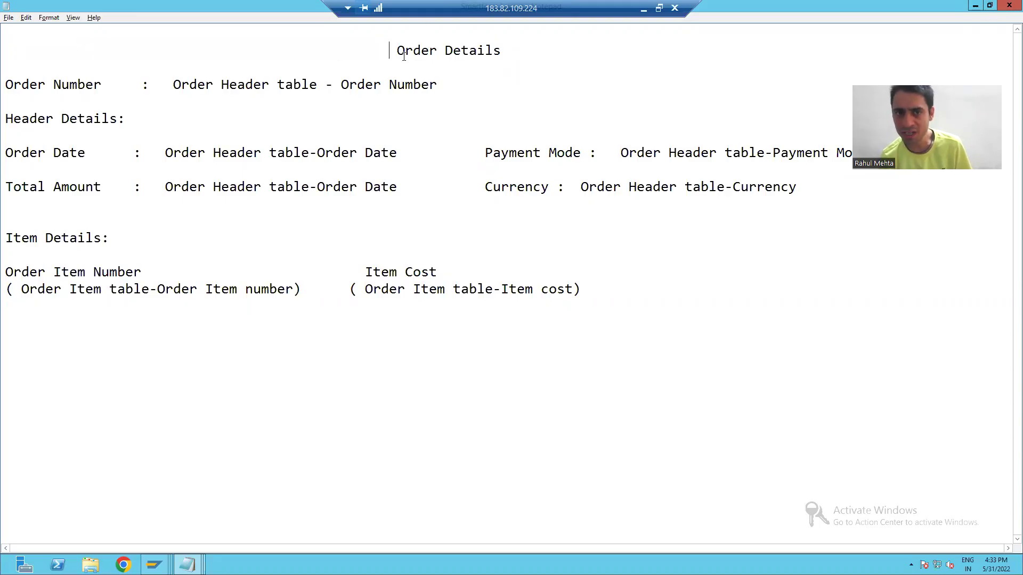
pyautogui.moveTo(397, 51); pyautogui.dragTo(511, 48)
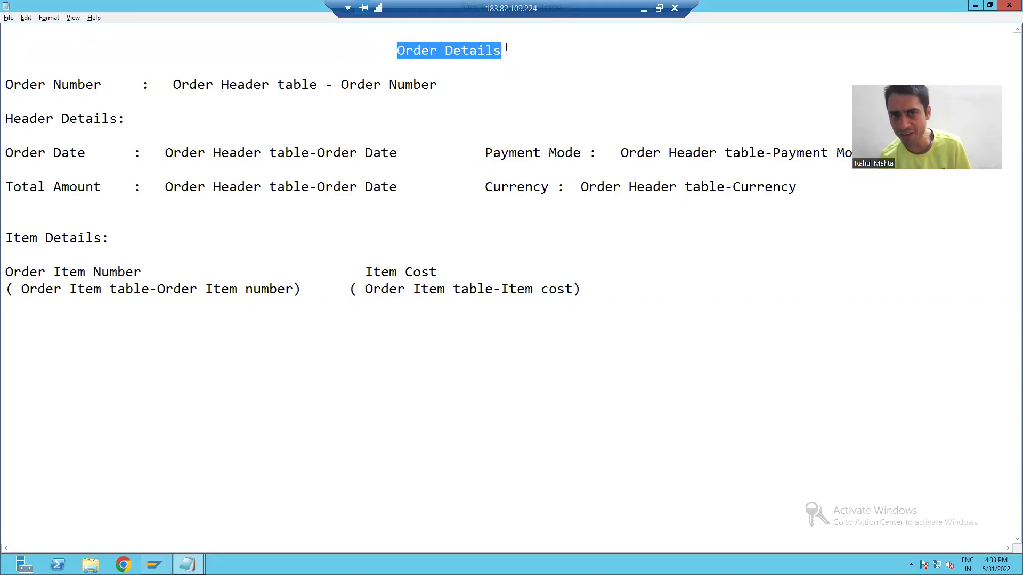
pyautogui.click(501, 49)
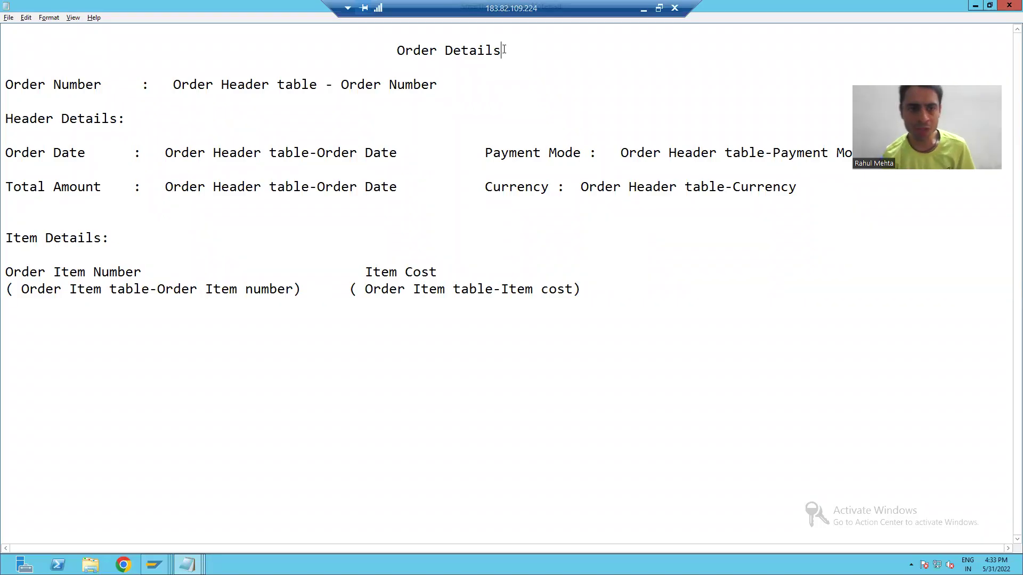
# Gauge the blank space before the Order Details title in Notepad, then set %WINDOW1's left margin to 5,00 CM in SAP Form Builder.
pyautogui.press('Home')
pyautogui.hotkey('shift', 'Right')
pyautogui.hotkey('shift', 'Right')
pyautogui.hotkey('shift', 'Right')
pyautogui.hotkey('shift', 'Right')
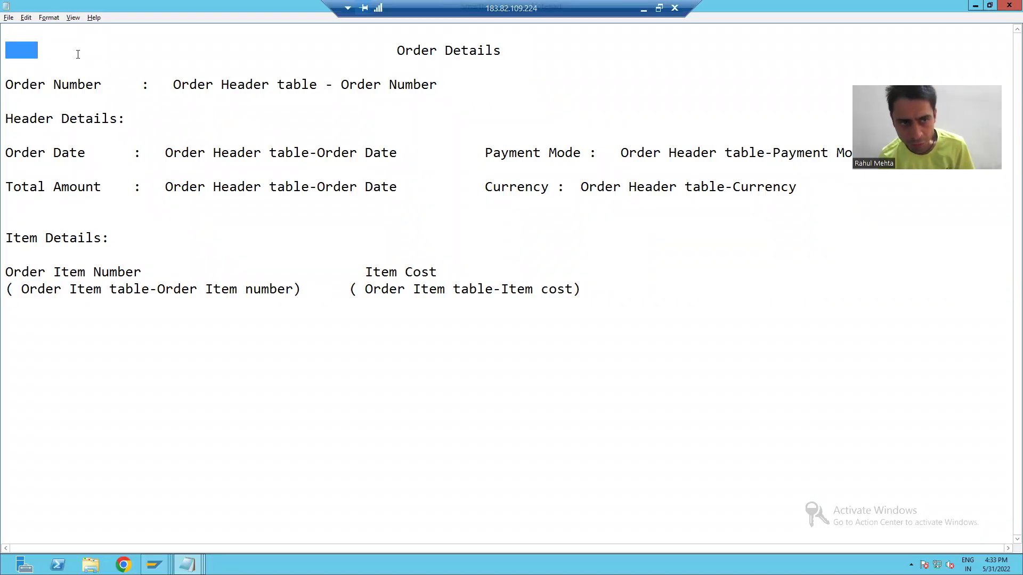
pyautogui.hotkey('shift', 'Right')
pyautogui.hotkey('shift', 'Right')
pyautogui.hotkey('shift', 'Right')
pyautogui.hotkey('shift', 'Right')
pyautogui.hotkey('shift', 'Right')
pyautogui.hotkey('shift', 'Right')
pyautogui.hotkey('shift', 'Right')
pyautogui.hotkey('shift', 'Right')
pyautogui.hotkey('shift', 'Right')
pyautogui.hotkey('shift', 'Right')
pyautogui.hotkey('shift', 'Right')
pyautogui.hotkey('shift', 'Right')
pyautogui.hotkey('shift', 'Right')
pyautogui.hotkey('shift', 'Right')
pyautogui.hotkey('shift', 'Right')
pyautogui.hotkey('shift', 'Right')
pyautogui.hotkey('shift', 'Right')
pyautogui.hotkey('shift', 'Right')
pyautogui.hotkey('shift', 'Right')
pyautogui.hotkey('shift', 'Right')
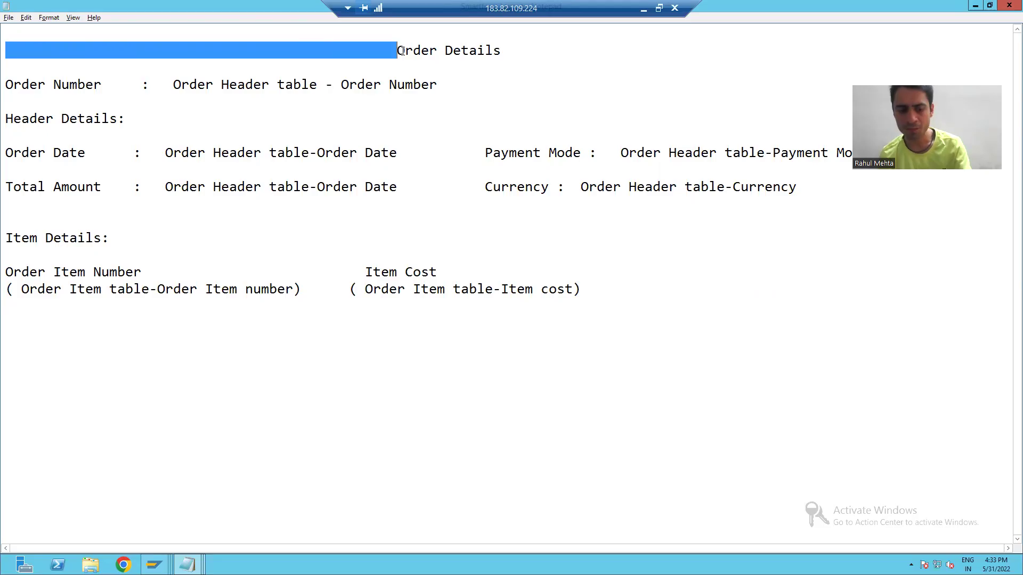
pyautogui.hotkey('alt', 'Tab')
pyautogui.click(329, 215)
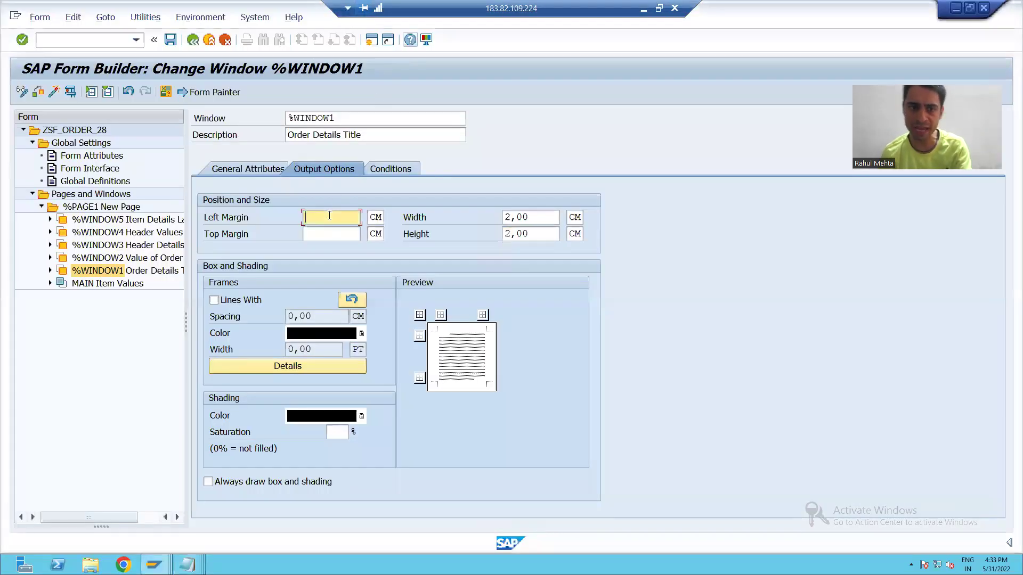
pyautogui.write('5,')
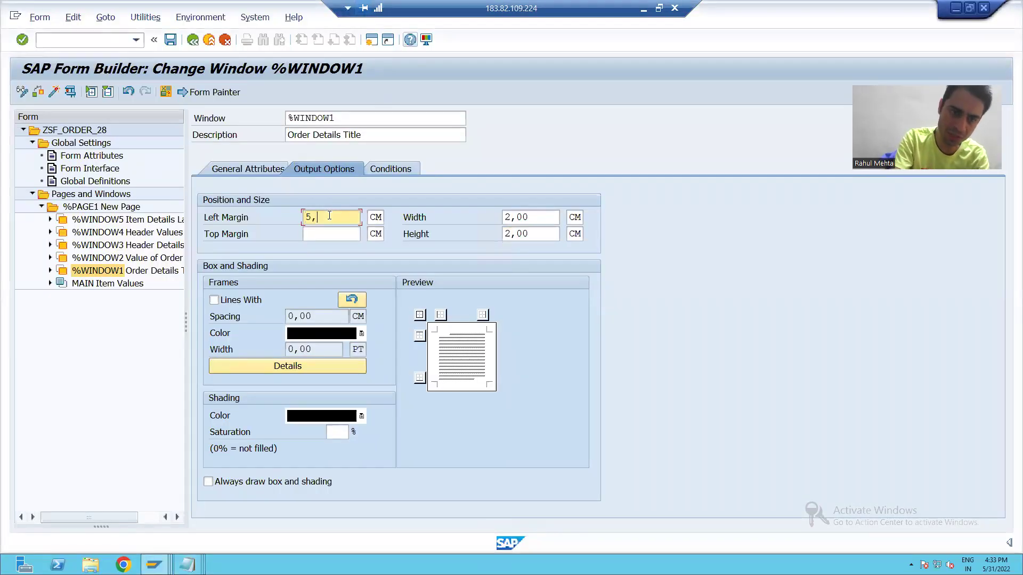
pyautogui.write('00')
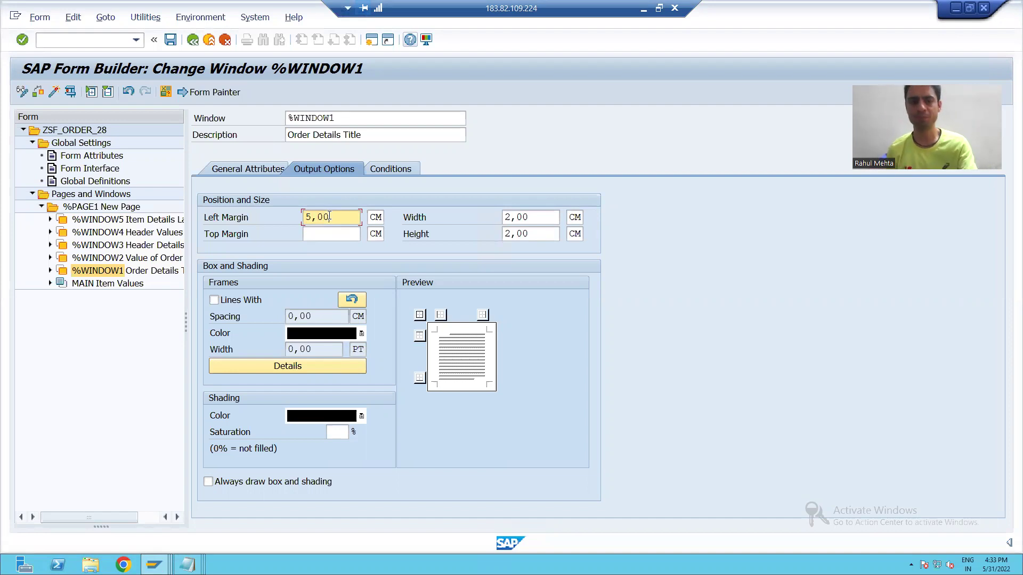
# Check the space above the Order Details title in Notepad, then set %WINDOW1's top margin to 1,00 CM in SAP Form Builder.
pyautogui.hotkey('alt', 'Tab')
pyautogui.click(429, 50)
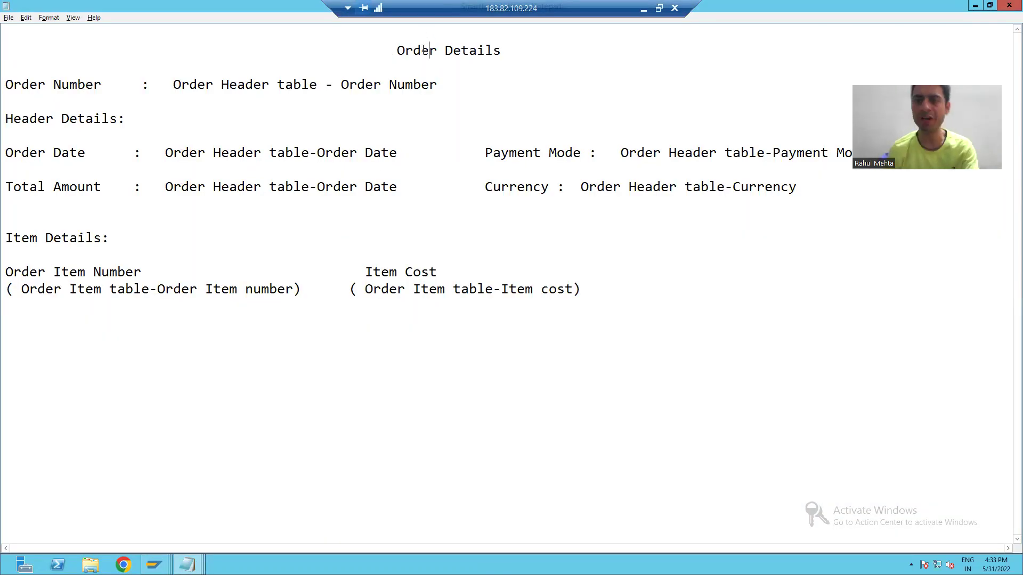
pyautogui.hotkey('alt', 'Tab')
pyautogui.click(341, 235)
pyautogui.write('1,00')
# Check the Order Details title's length in Notepad, then set the width of %WINDOW1 to 3,00 CM in SAP Form Builder.
pyautogui.hotkey('alt', 'Tab')
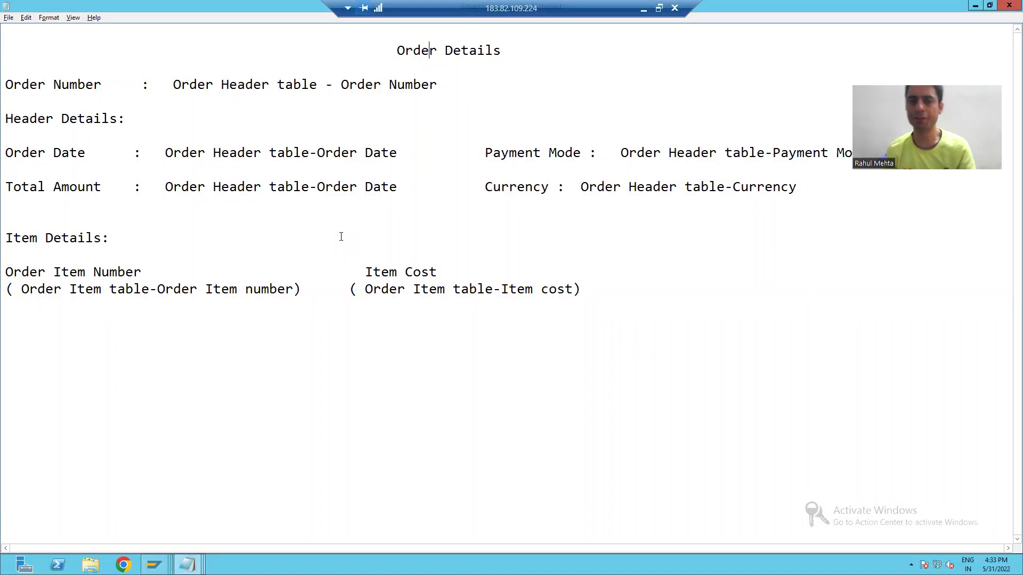
pyautogui.moveTo(397, 50); pyautogui.dragTo(504, 50)
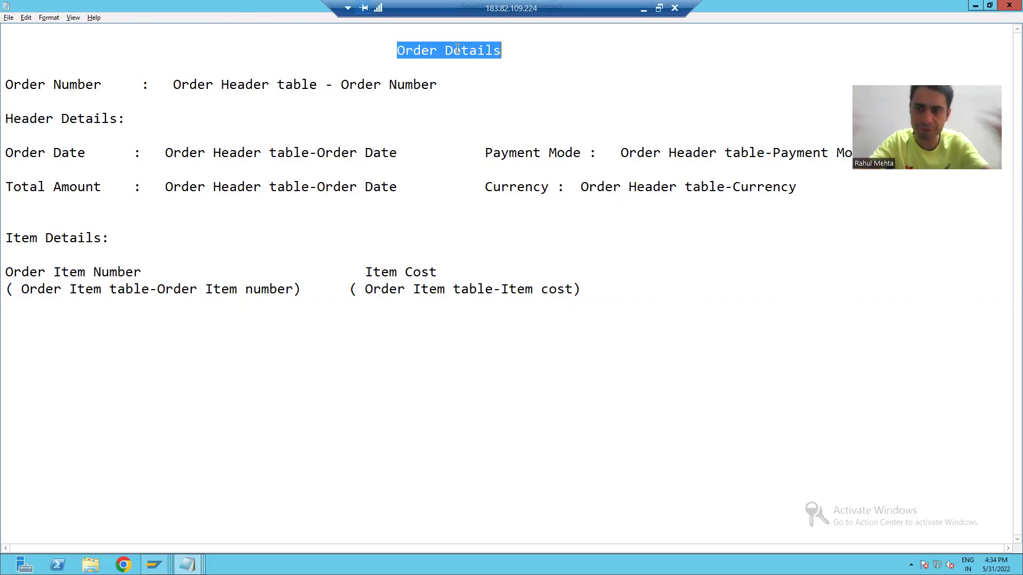
pyautogui.hotkey('alt', 'Tab')
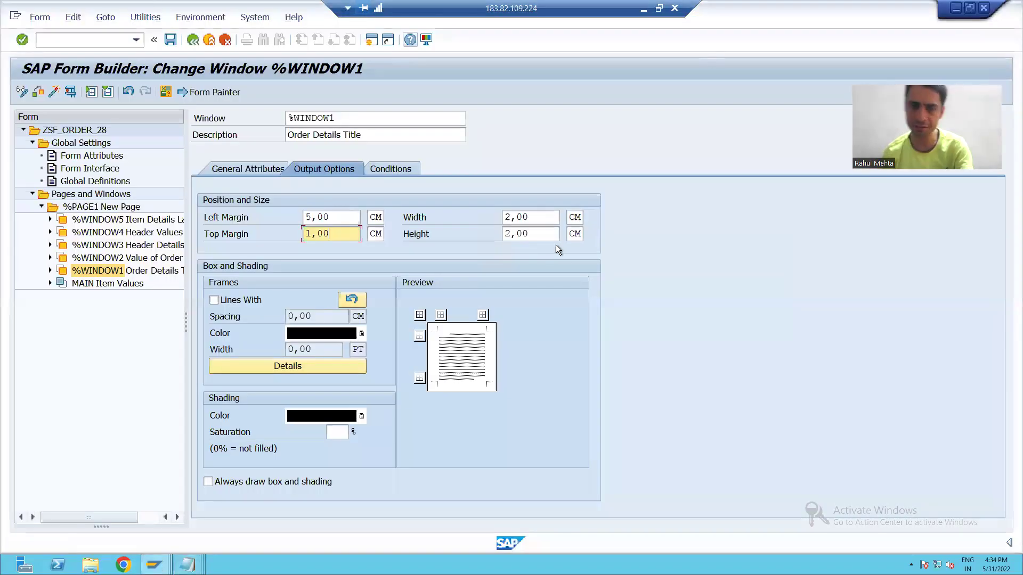
pyautogui.hotkey('shift', 'Tab')
pyautogui.press('Delete')
pyautogui.write('3')
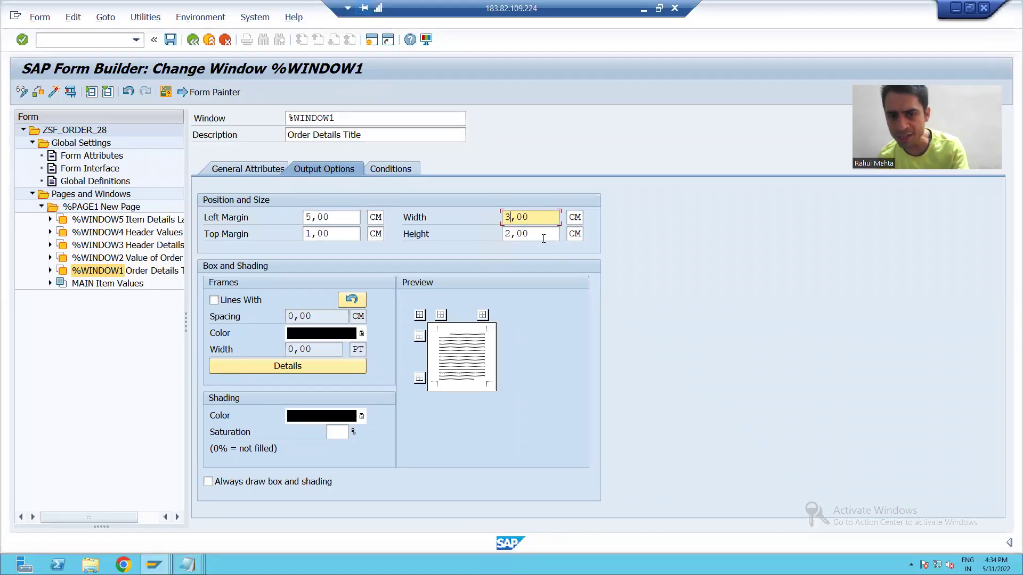
# Check the height setting of %WINDOW1 against the Order Details title in the Notepad layout.
pyautogui.click(543, 239)
pyautogui.hotkey('alt', 'Tab')
pyautogui.click(506, 69)
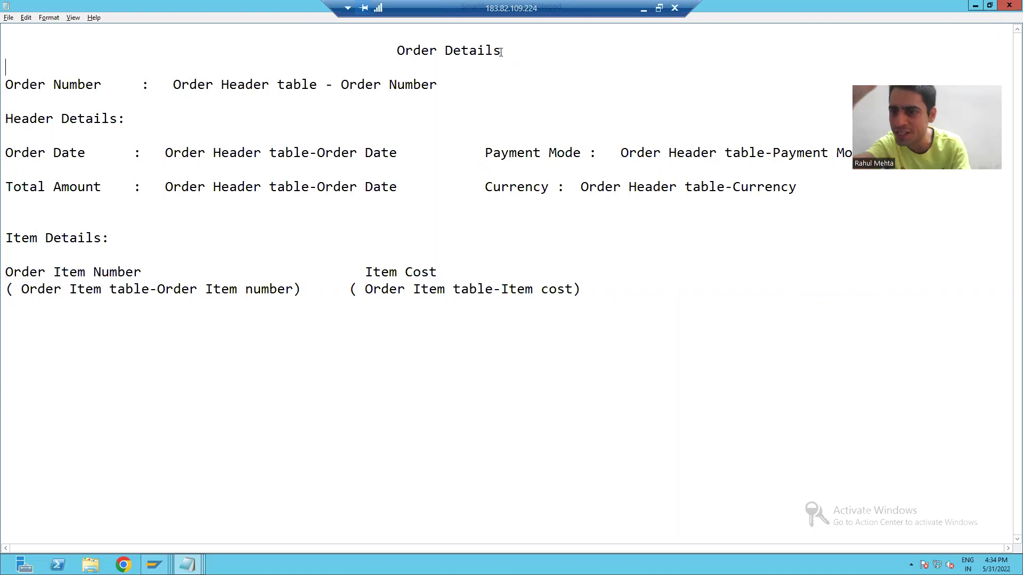
pyautogui.hotkey('alt', 'Tab')
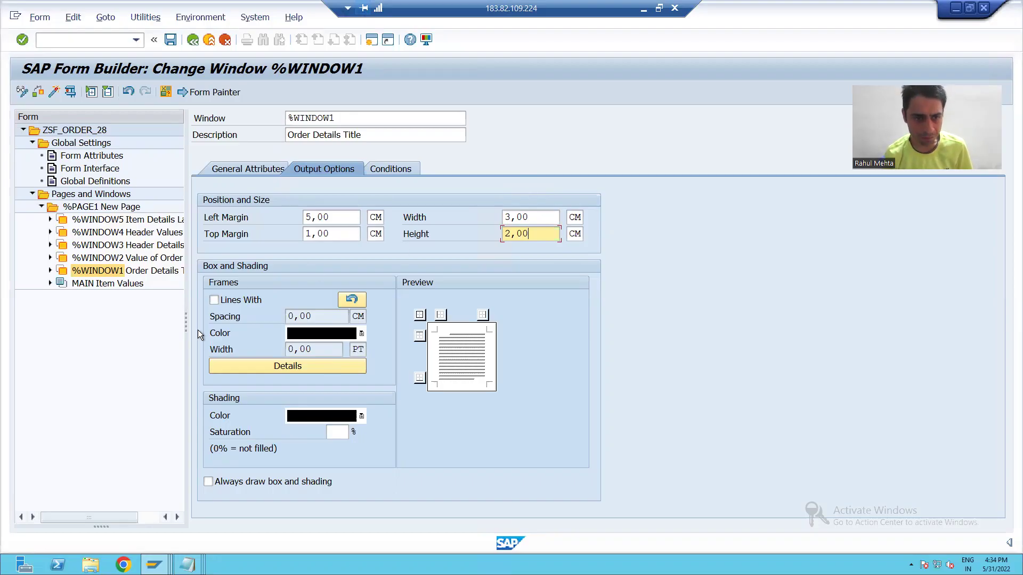
# Open %WINDOW2's output options and examine where the Order Number line starts in the Notepad layout.
pyautogui.click(117, 258)
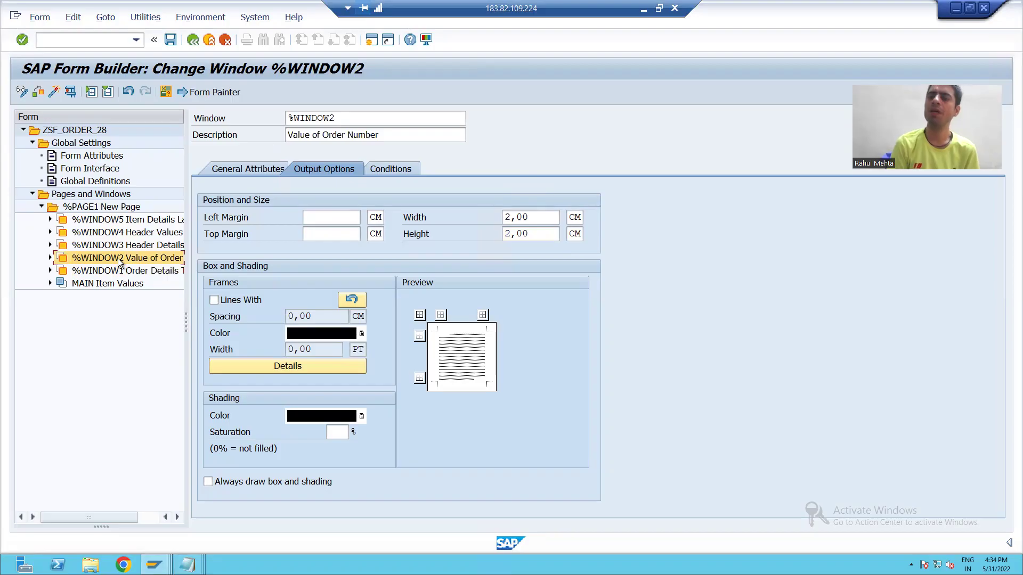
pyautogui.hotkey('alt', 'Tab')
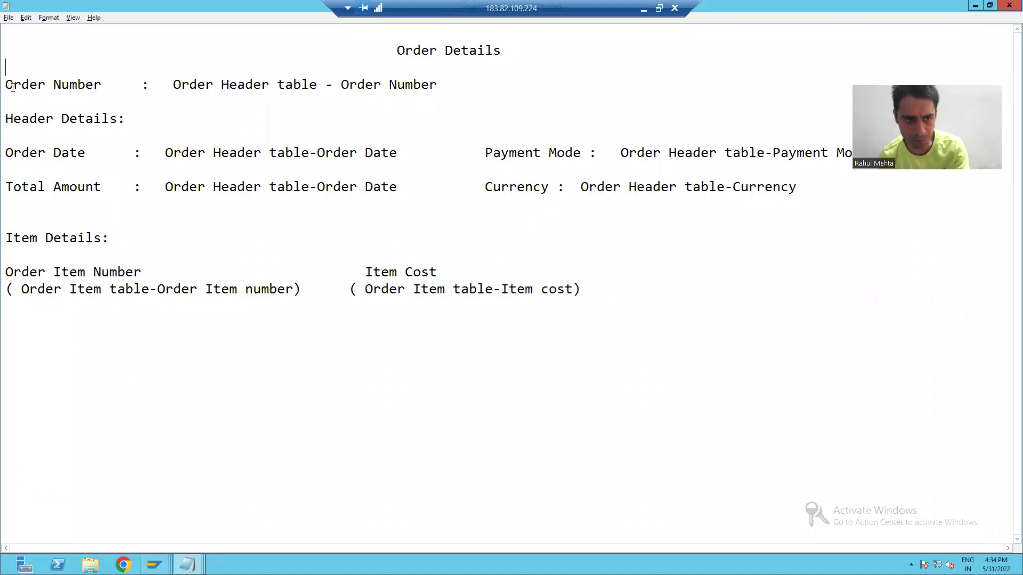
pyautogui.moveTo(5, 85); pyautogui.dragTo(100, 89)
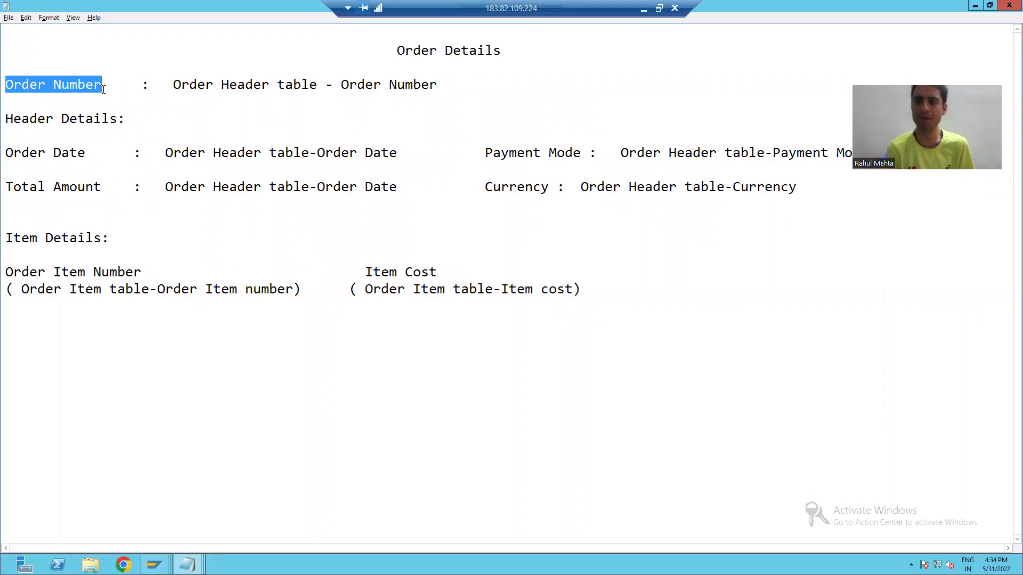
pyautogui.click(104, 89)
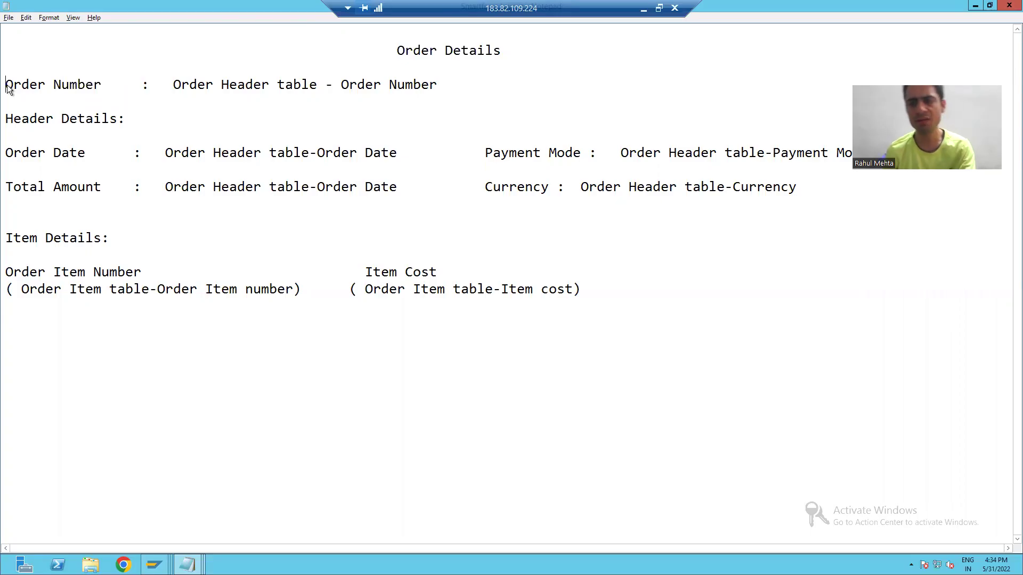
pyautogui.hotkey('alt', 'Tab')
pyautogui.click(332, 218)
pyautogui.write('1,00')
pyautogui.press('BackSpace')
pyautogui.press('BackSpace')
pyautogui.press('BackSpace')
pyautogui.press('BackSpace')
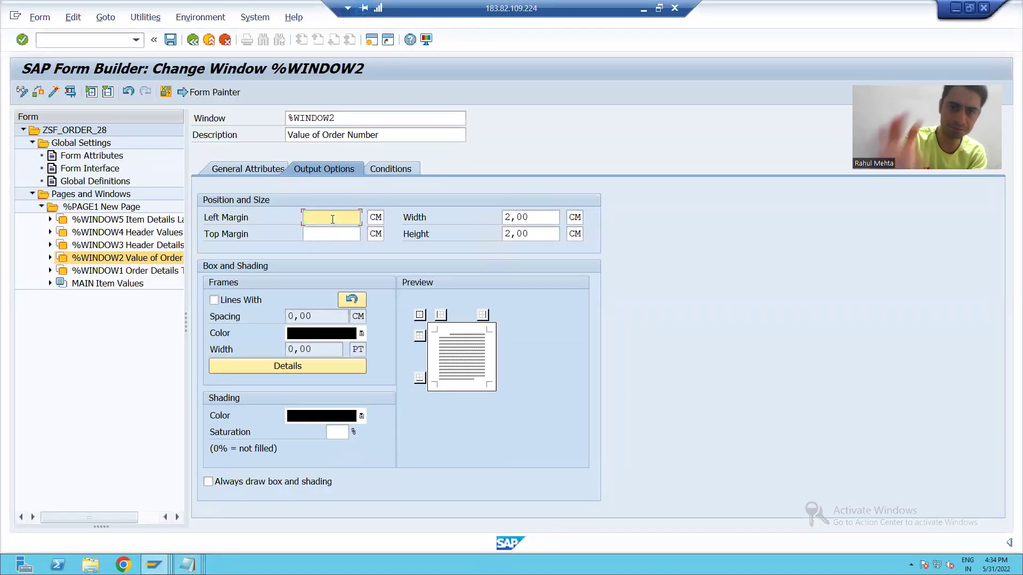
# Examine the Order Details title in Notepad and %WINDOW1's top margin and height to work out where %WINDOW2 has to start.
pyautogui.hotkey('alt', 'Tab')
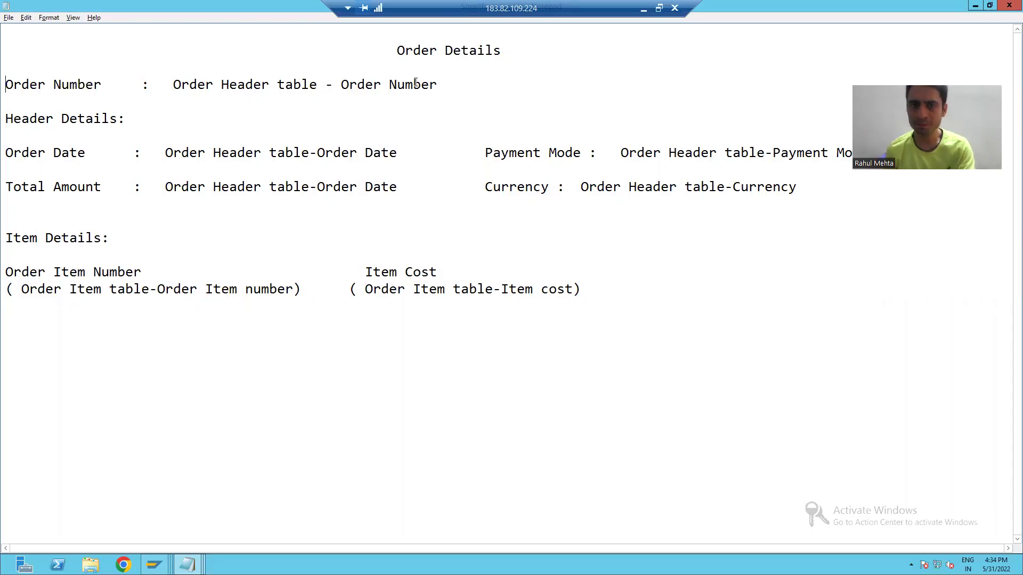
pyautogui.click(444, 50)
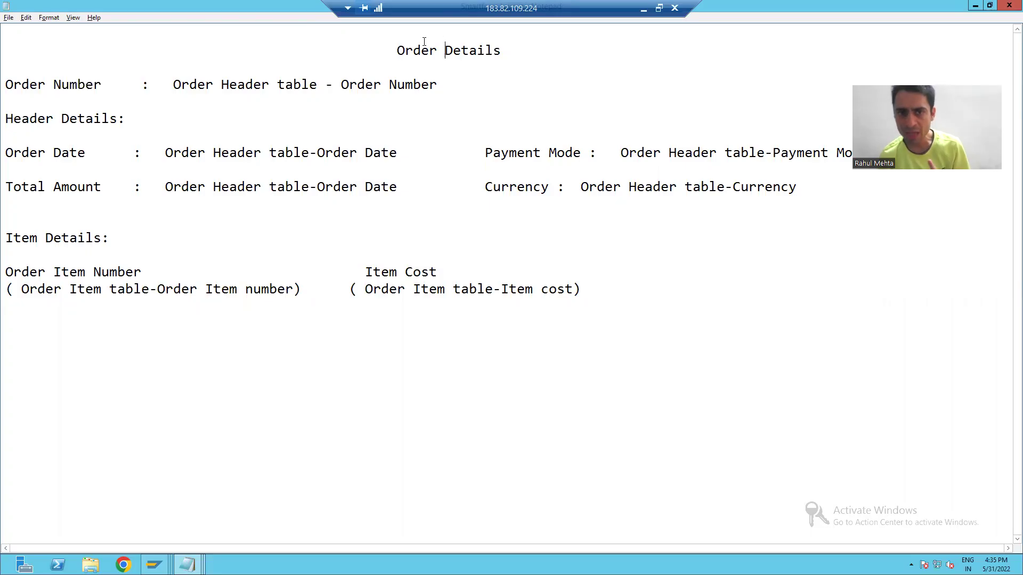
pyautogui.moveTo(396, 49); pyautogui.dragTo(507, 49)
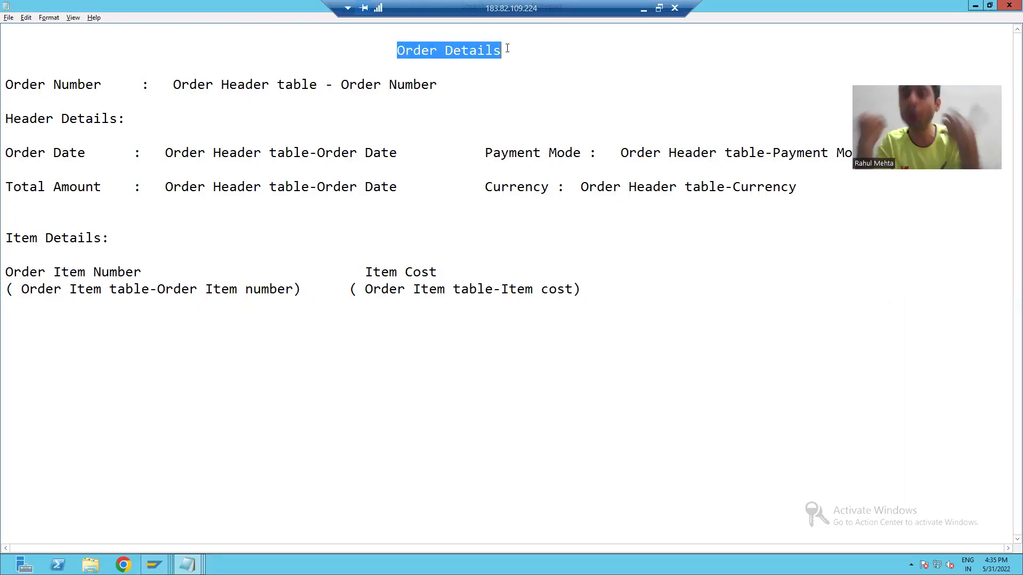
pyautogui.hotkey('alt', 'Tab')
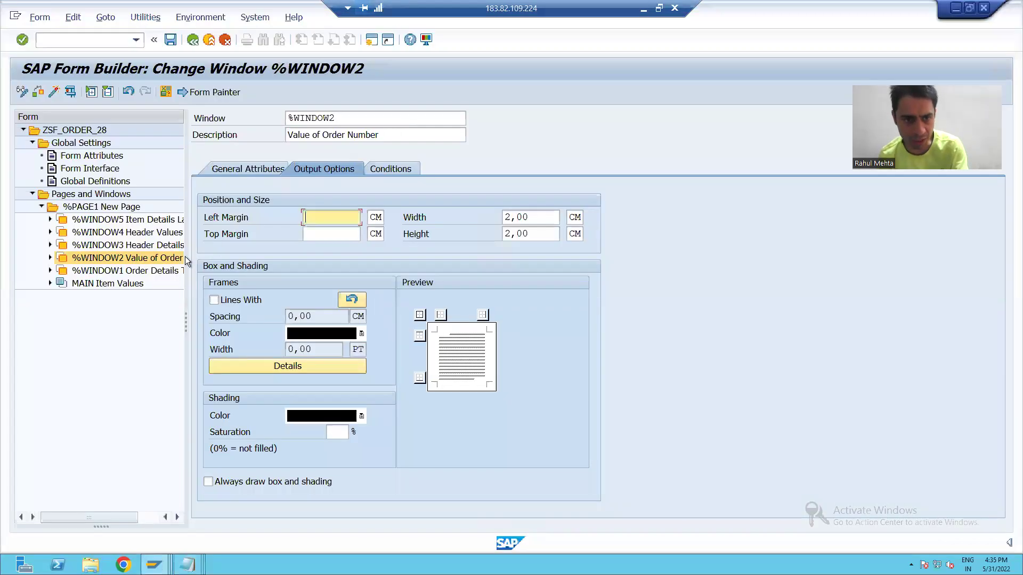
pyautogui.click(125, 270)
pyautogui.click(319, 235)
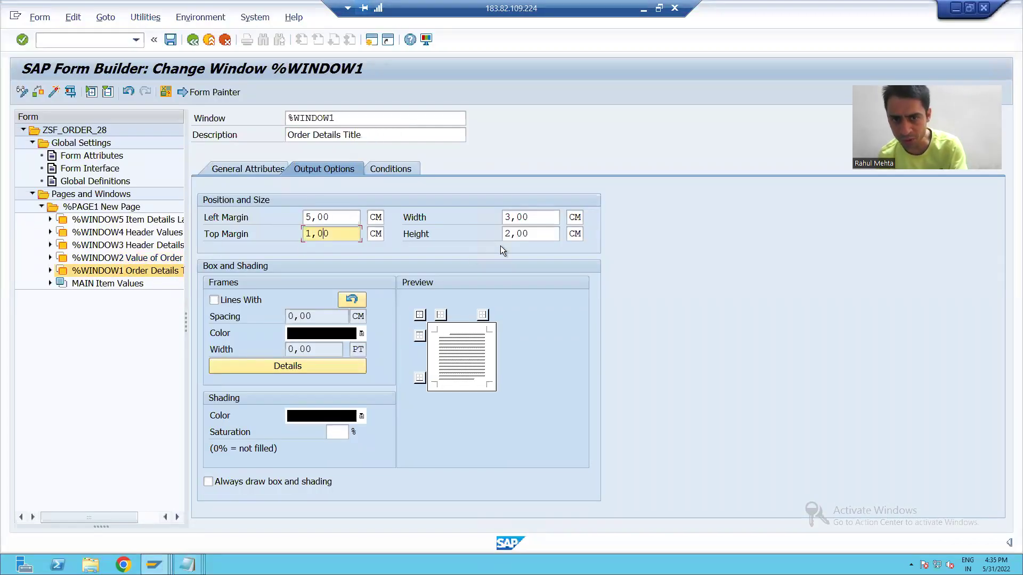
pyautogui.click(539, 233)
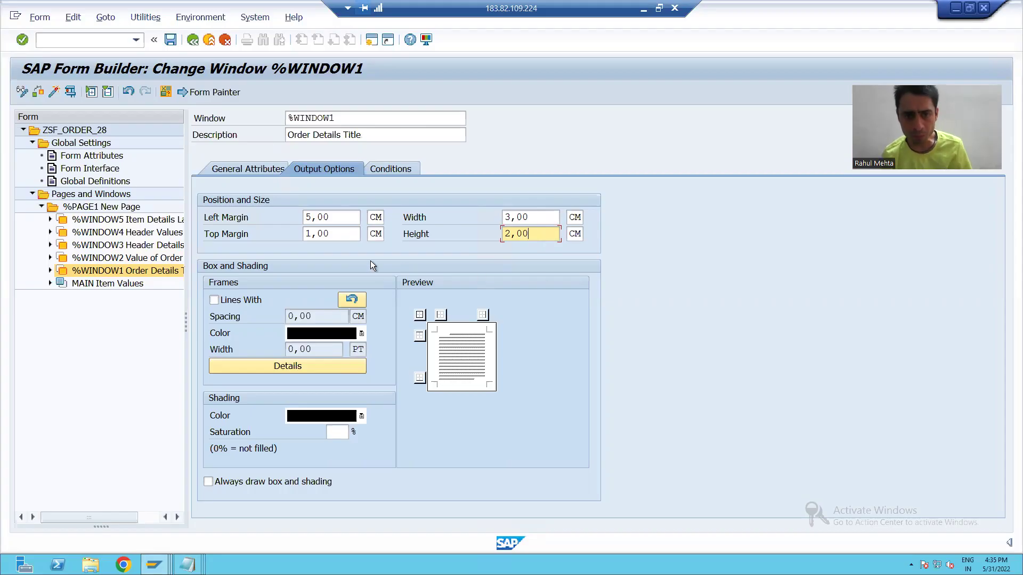
pyautogui.click(343, 230)
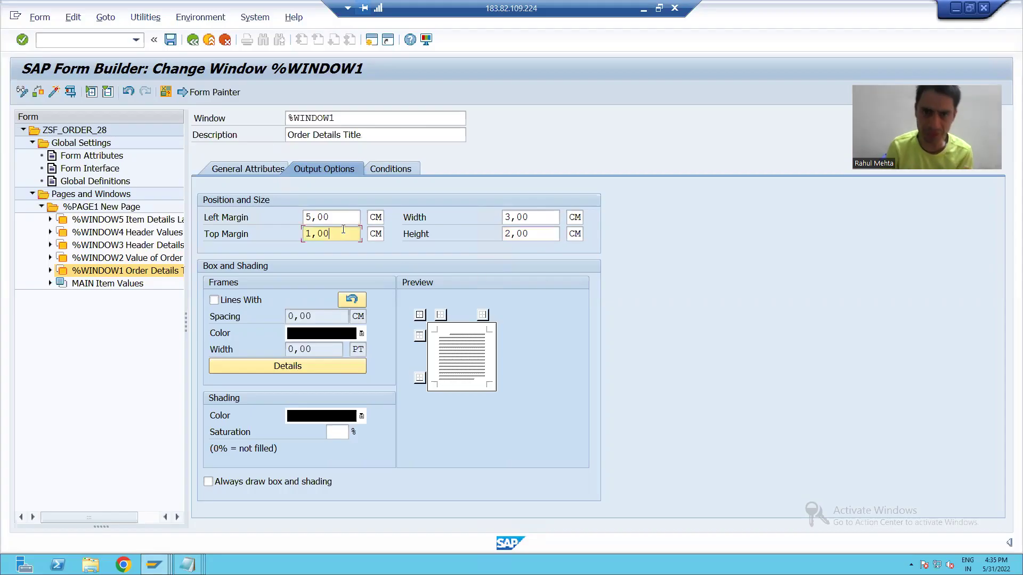
pyautogui.click(531, 232)
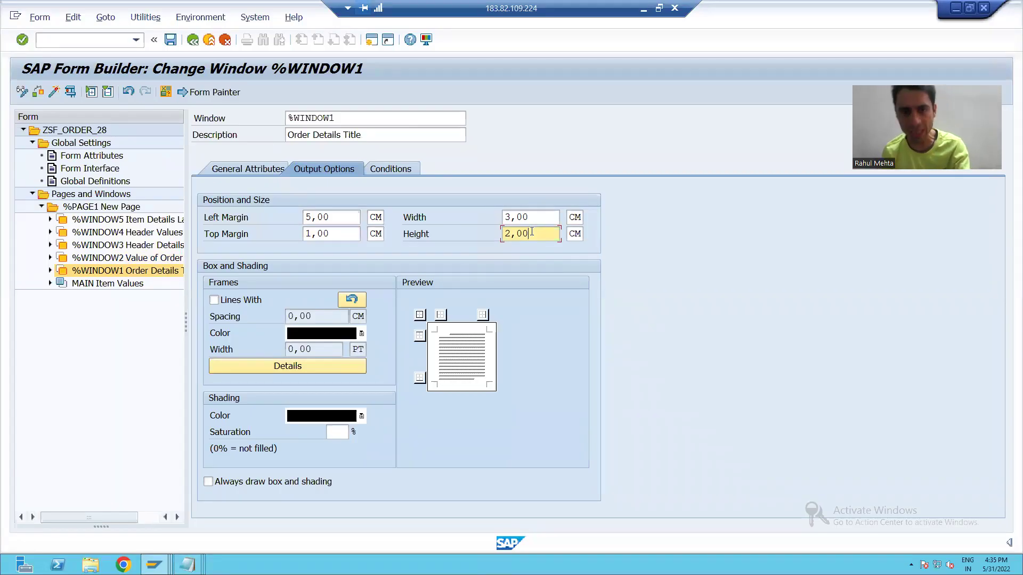
pyautogui.hotkey('alt', 'Tab')
pyautogui.hotkey('alt', 'Tab')
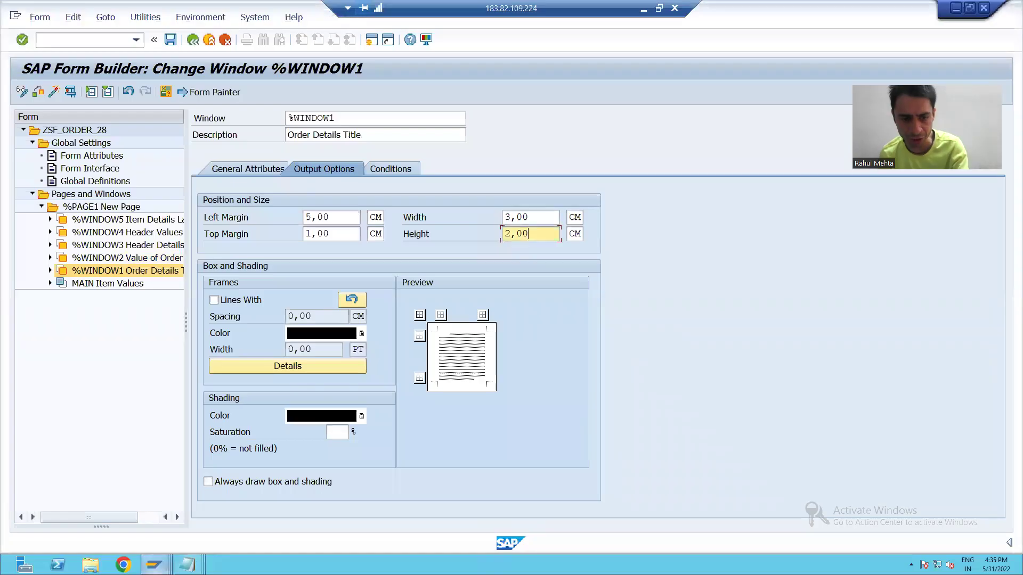
# Set the top margin of %WINDOW2 to 4,00 CM.
pyautogui.click(106, 257)
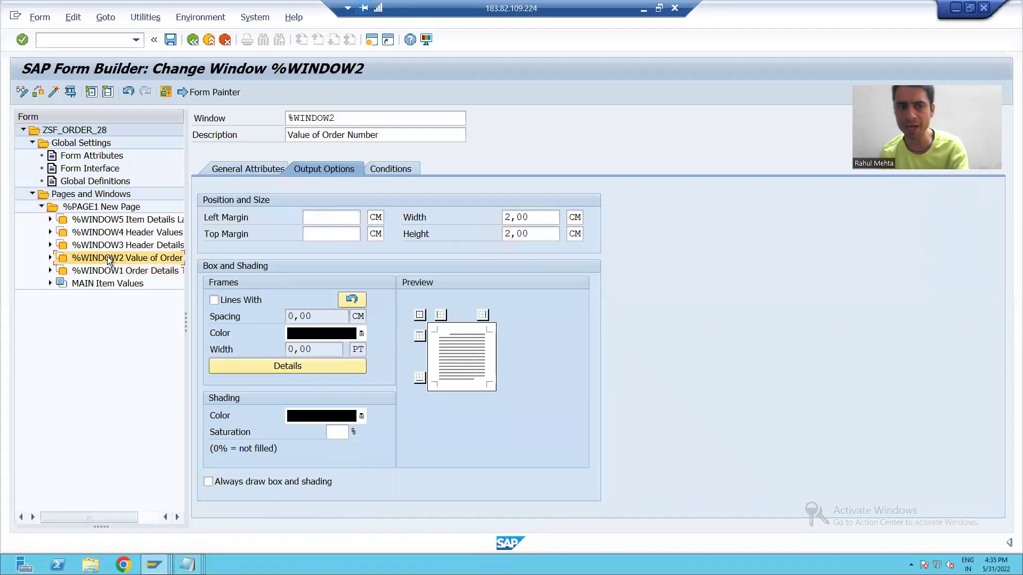
pyautogui.click(321, 234)
pyautogui.write('4,00')
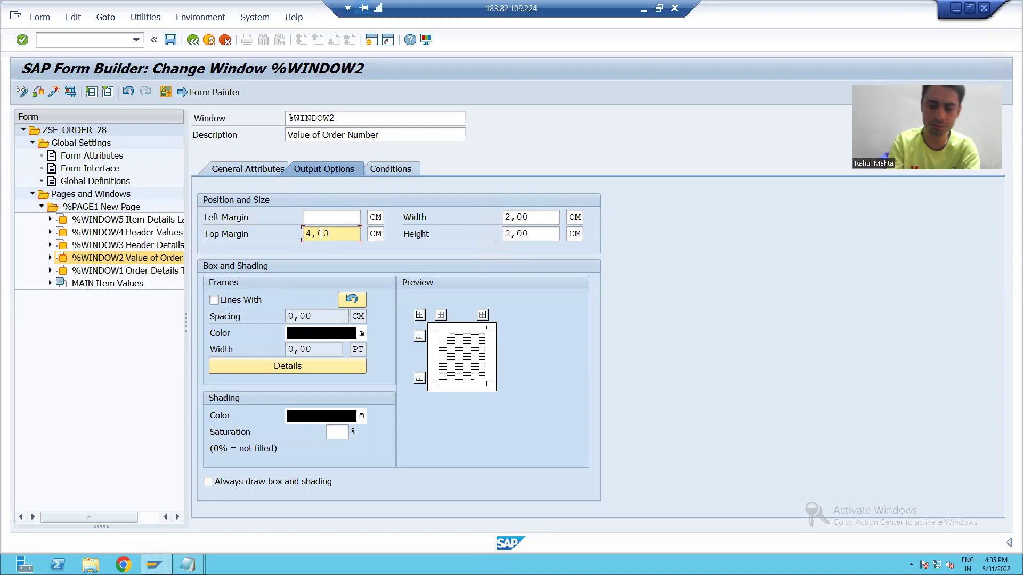
# Check the Order Number line's length in Notepad, then set the width of %WINDOW2 to 6,00 CM in SAP Form Builder.
pyautogui.hotkey('alt', 'Tab')
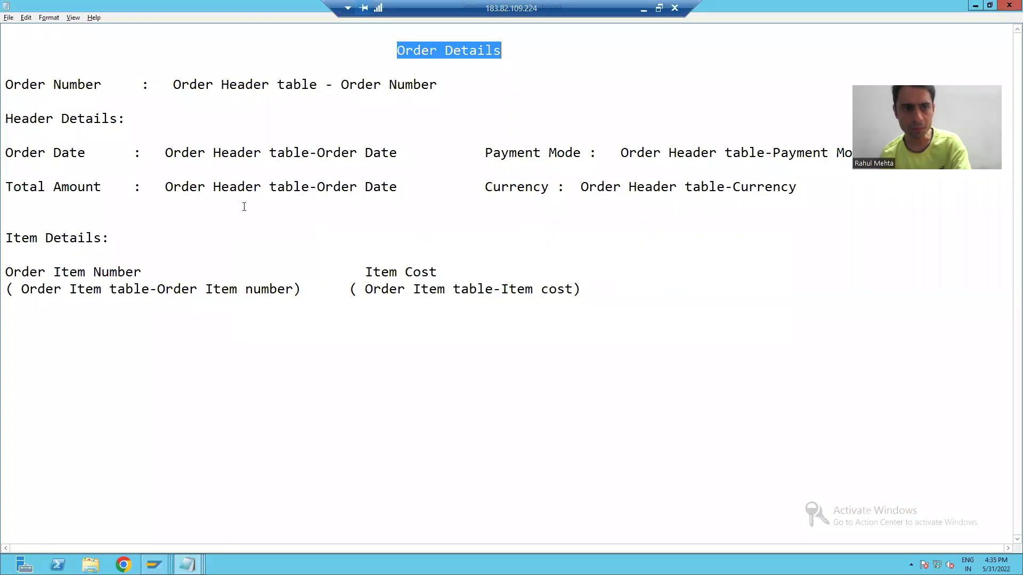
pyautogui.moveTo(6, 84); pyautogui.dragTo(444, 92)
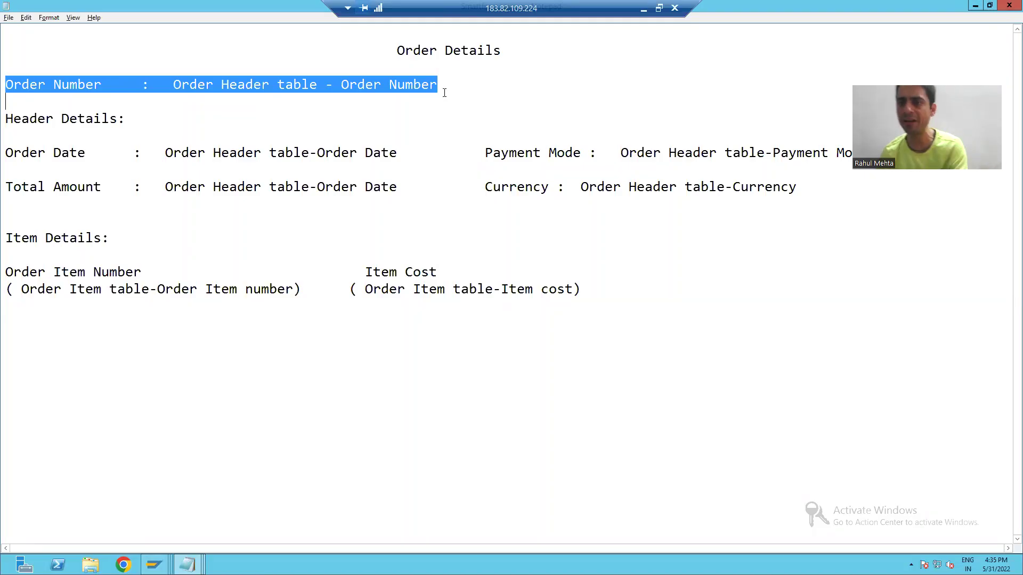
pyautogui.hotkey('alt', 'Tab')
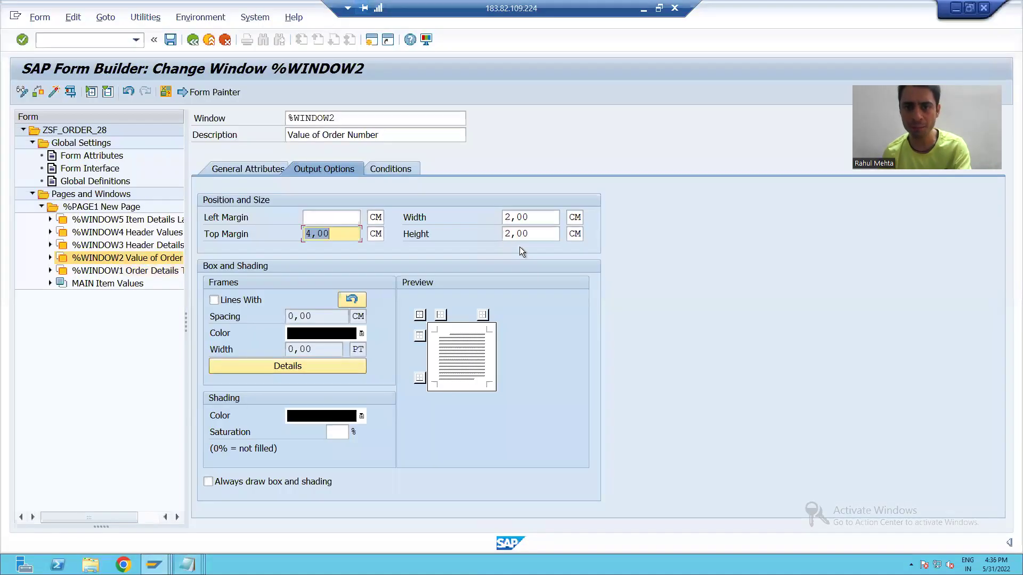
pyautogui.click(510, 220)
pyautogui.press('BackSpace')
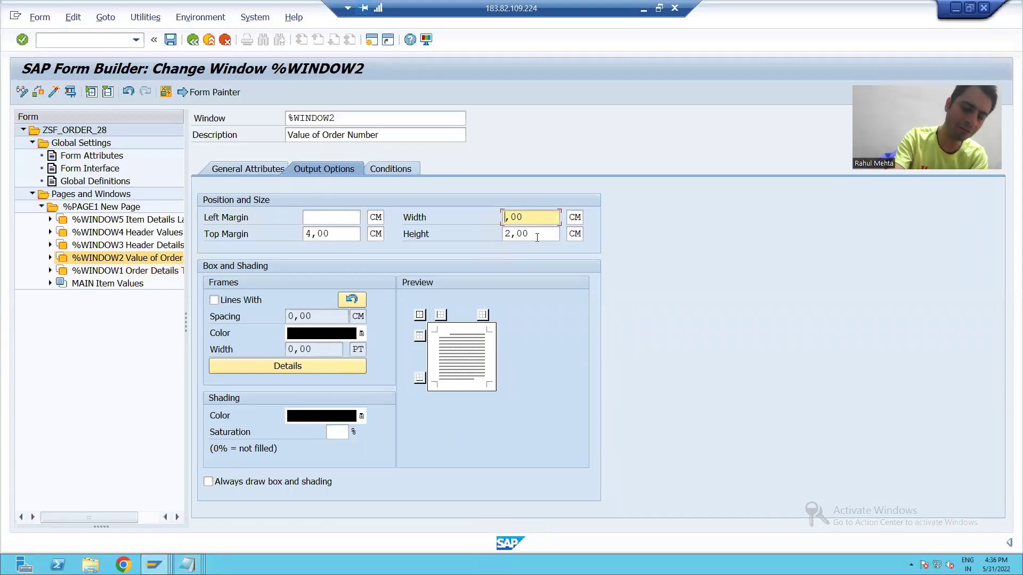
pyautogui.write('6')
pyautogui.press('Return')
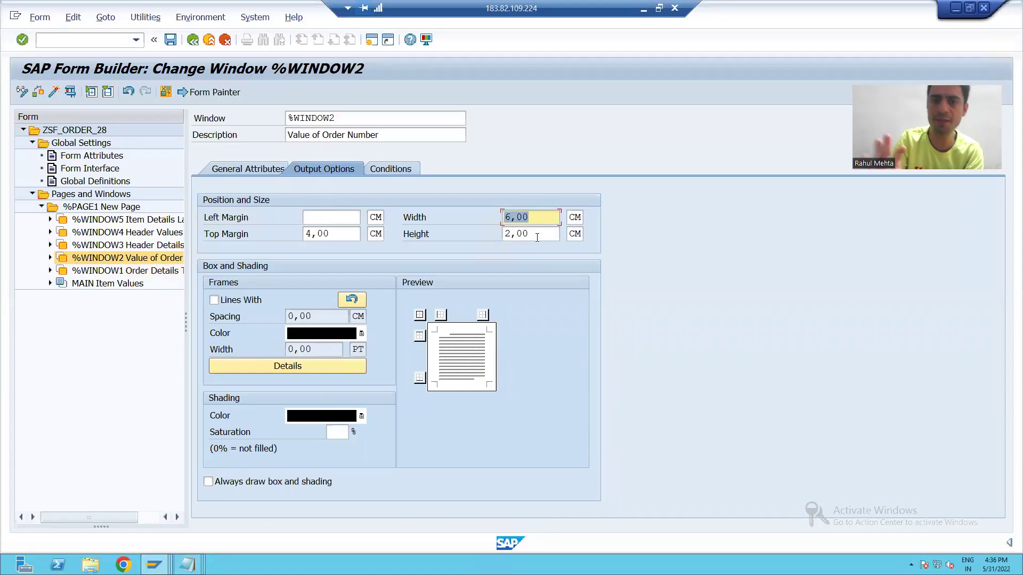
# Compare the full extent of the Order Number line in Notepad with the width and height settings of %WINDOW2.
pyautogui.hotkey('alt', 'Tab')
pyautogui.click(448, 85)
pyautogui.hotkey('alt', 'Tab')
pyautogui.hotkey('alt', 'Tab')
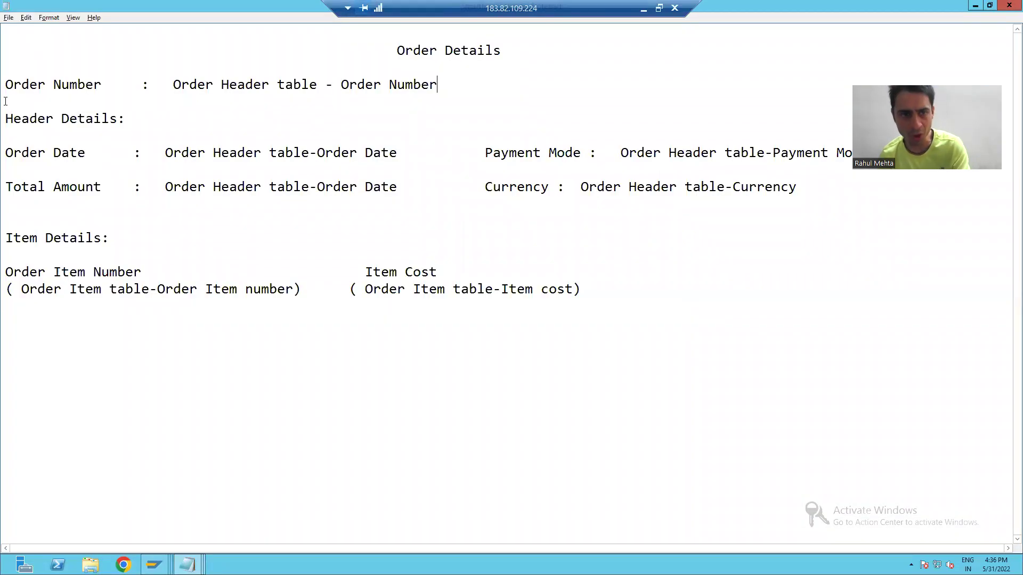
pyautogui.moveTo(7, 84); pyautogui.dragTo(438, 84)
pyautogui.click(435, 80)
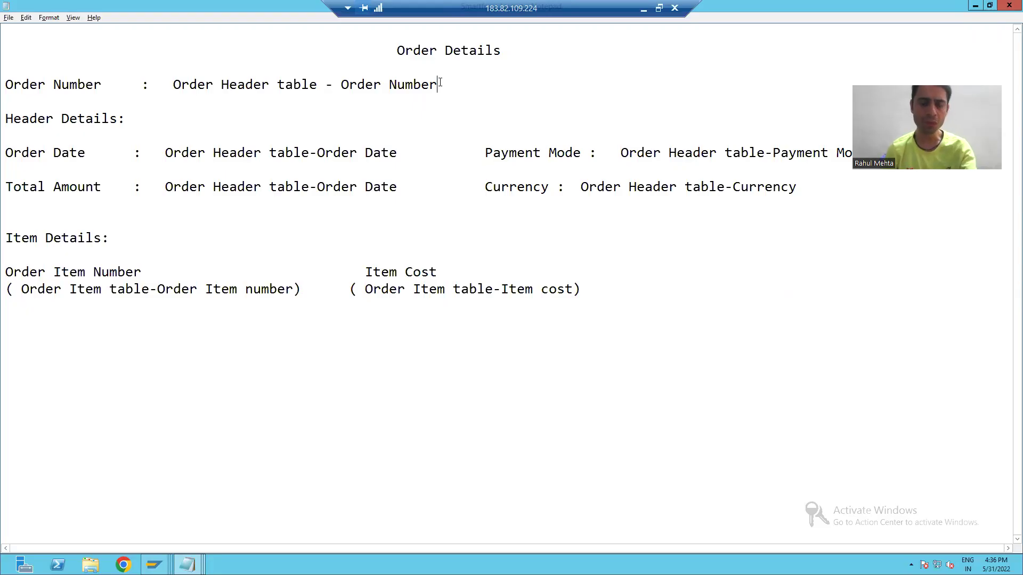
pyautogui.hotkey('alt', 'Tab')
pyautogui.hotkey('alt', 'Tab')
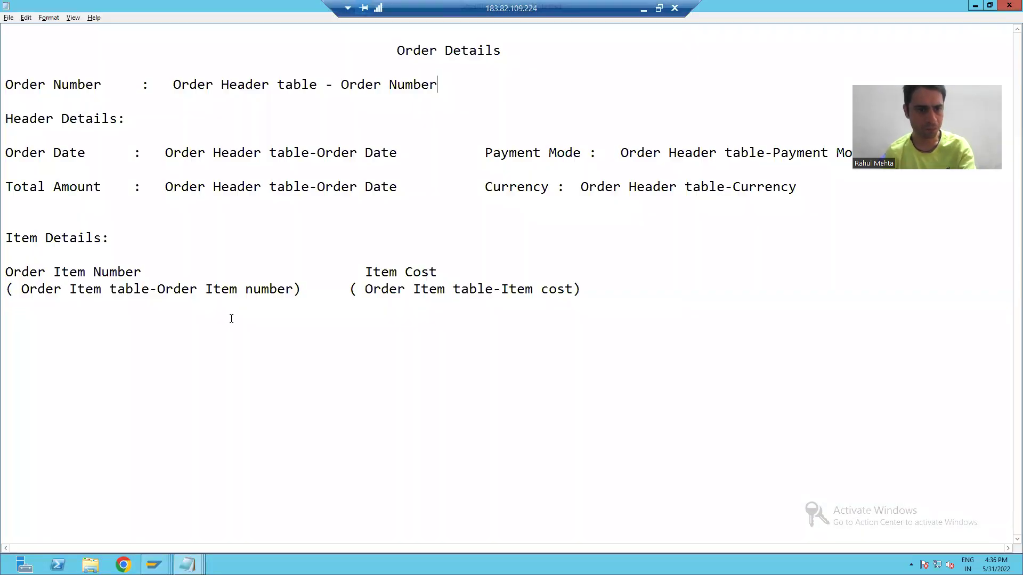
pyautogui.hotkey('alt', 'Tab')
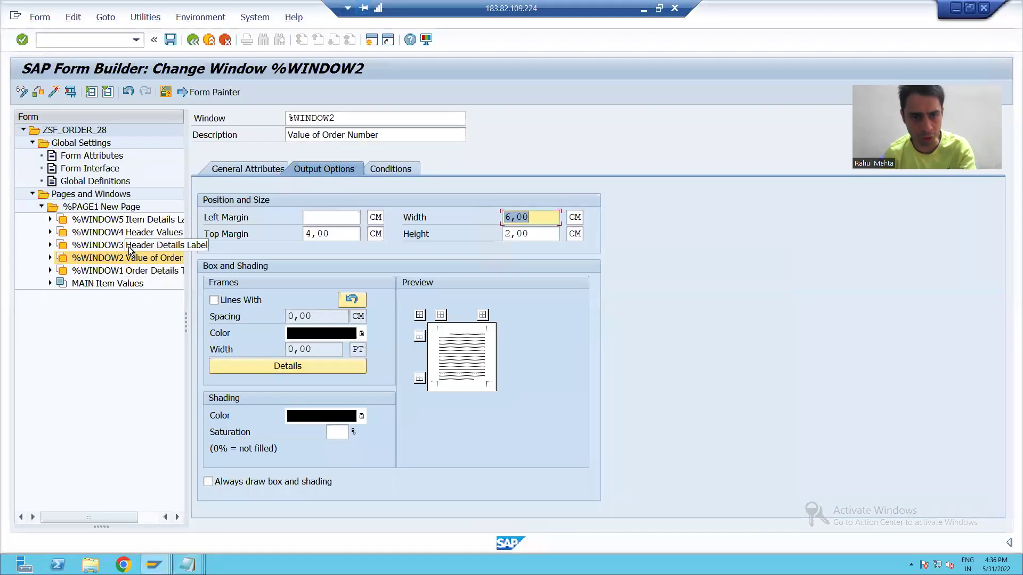
# Review %WINDOW2's top margin and height, then set the top margin of %WINDOW3 to 7,00 CM.
pyautogui.click(327, 235)
pyautogui.click(540, 237)
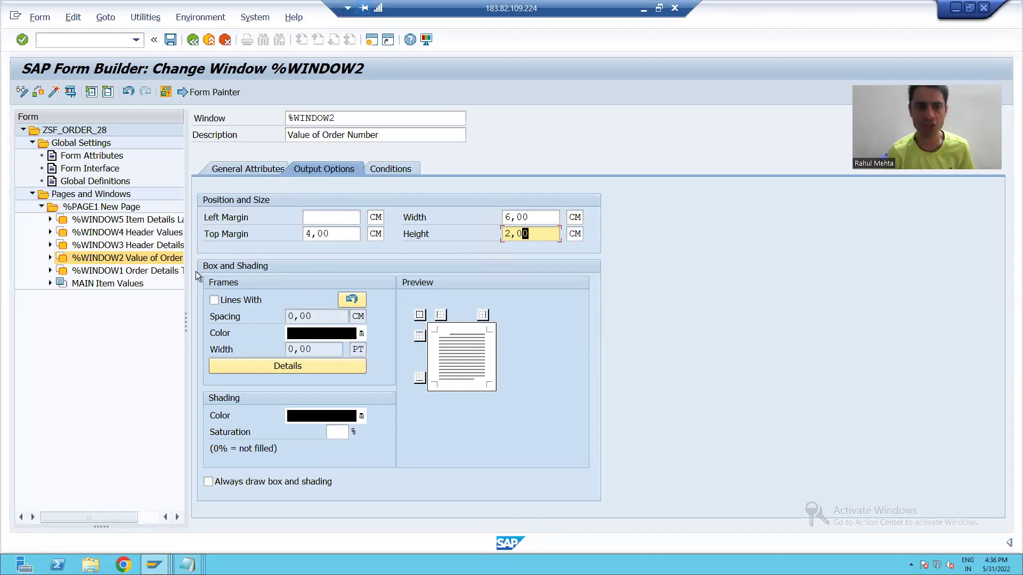
pyautogui.click(133, 247)
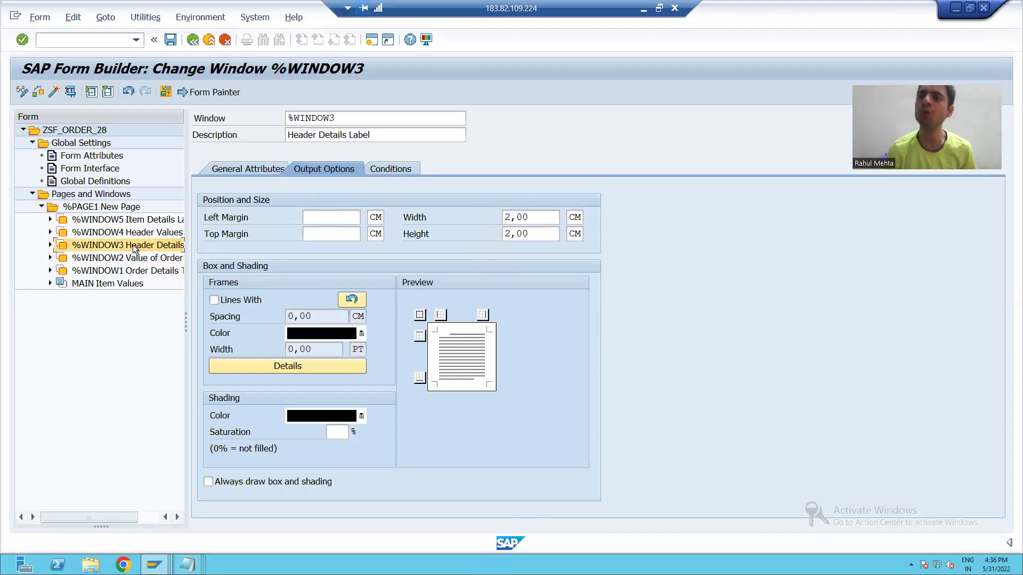
pyautogui.click(307, 236)
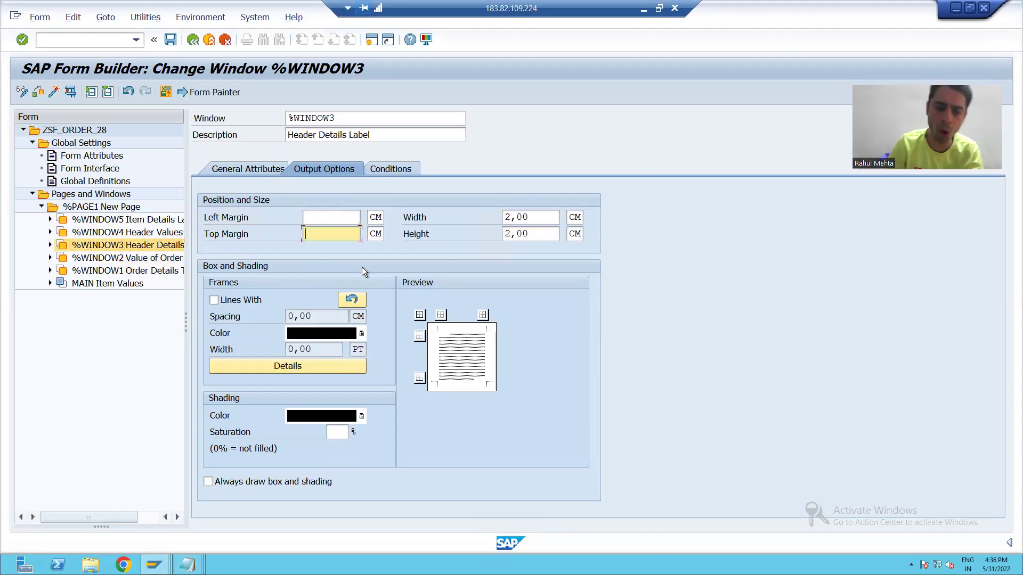
pyautogui.write('7,00')
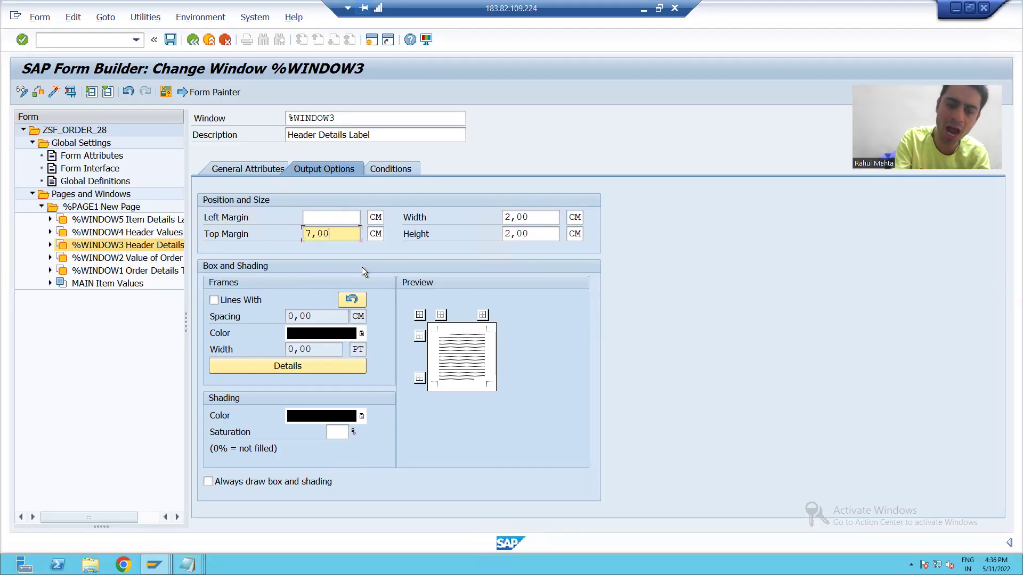
pyautogui.press('Return')
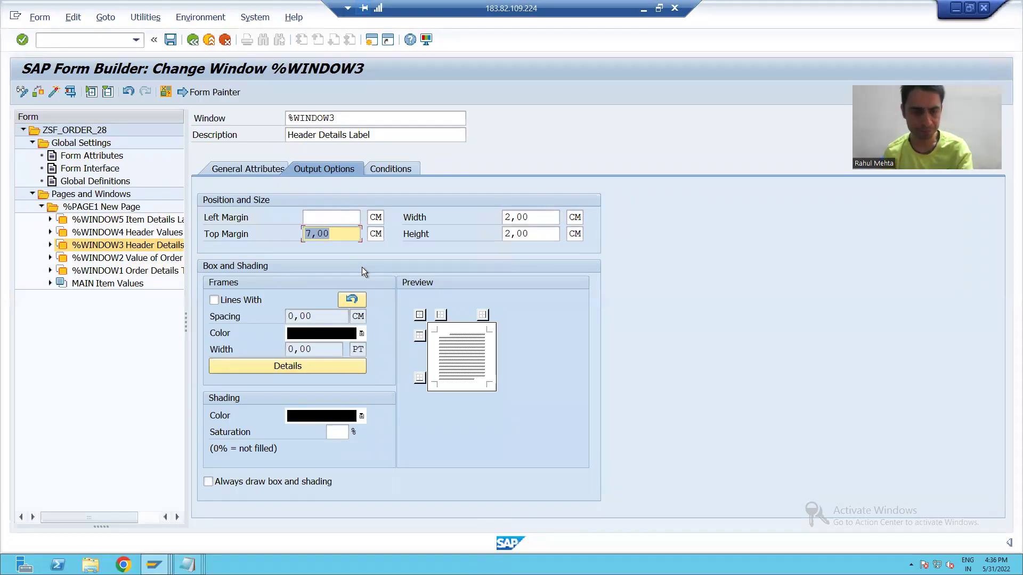
# Check the Header Details line's length in Notepad, then set the width of %WINDOW3 to 3,00 CM in SAP Form Builder.
pyautogui.hotkey('alt', 'Tab')
pyautogui.hotkey('alt', 'Tab')
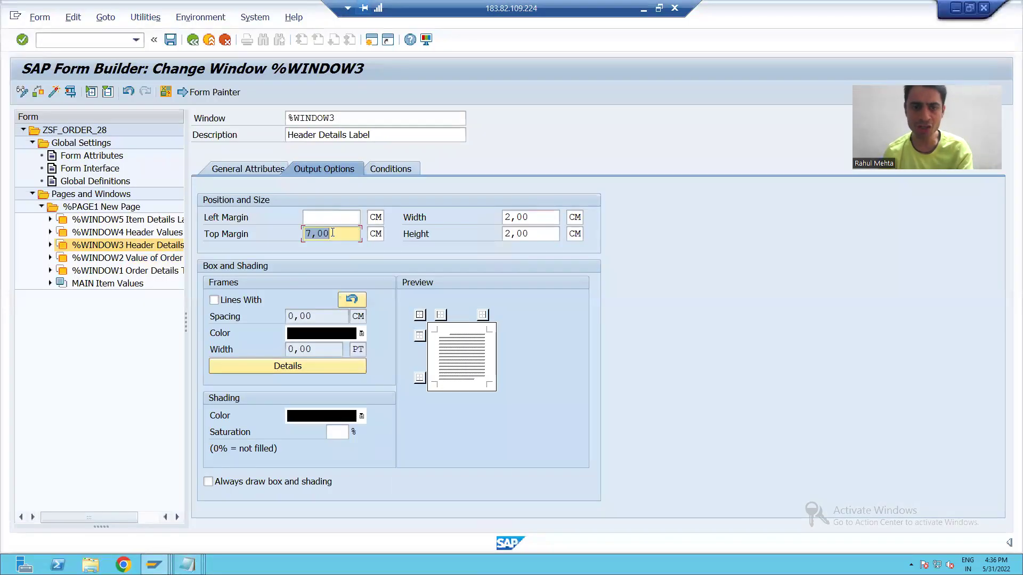
pyautogui.write('0,00')
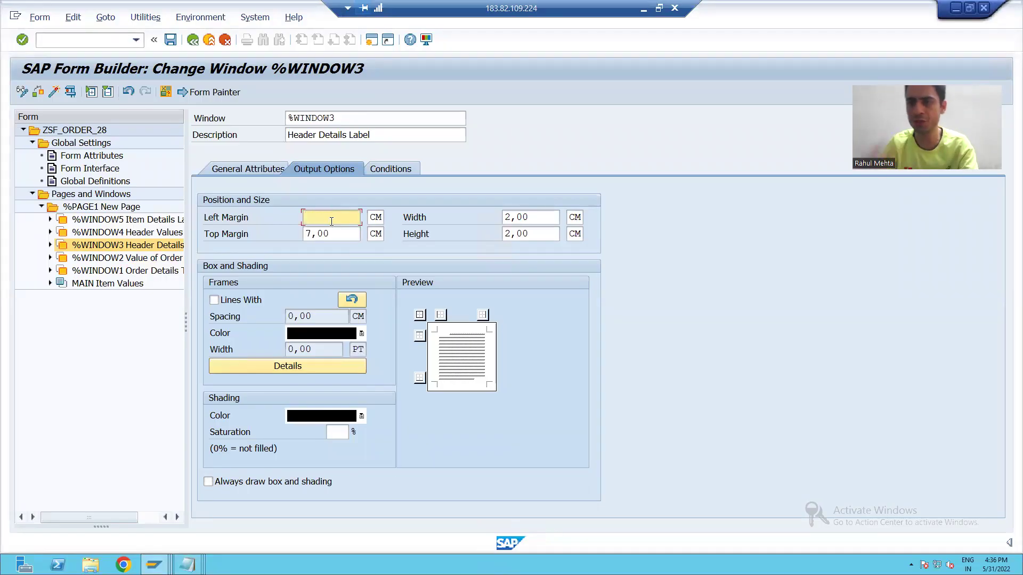
pyautogui.hotkey('alt', 'Tab')
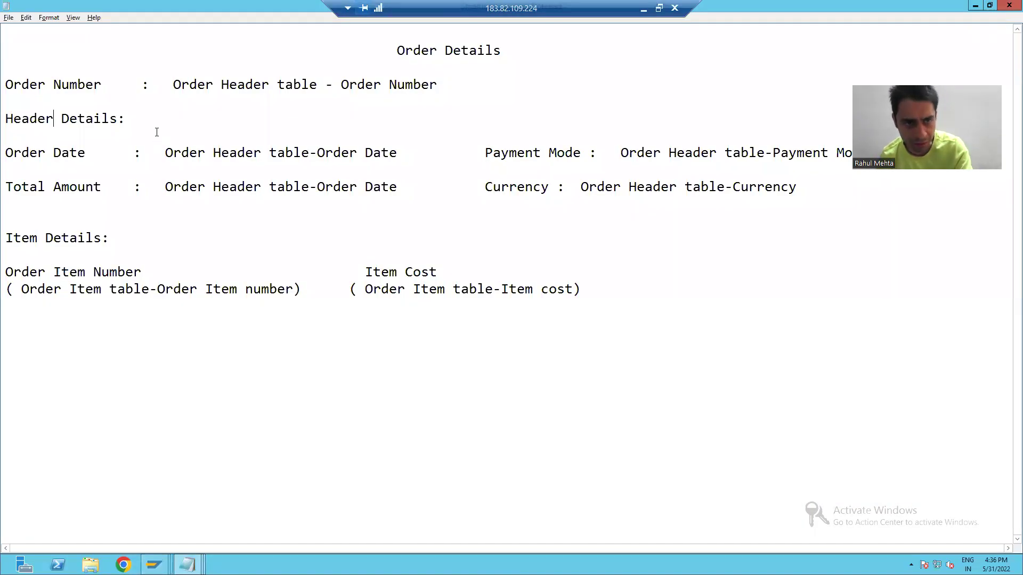
pyautogui.moveTo(128, 118); pyautogui.dragTo(6, 118)
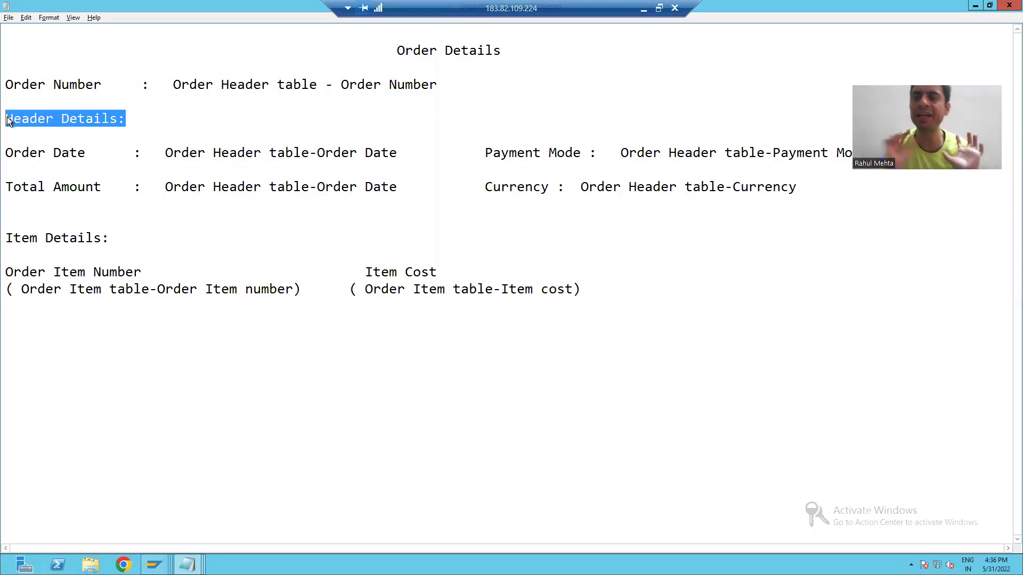
pyautogui.hotkey('alt', 'Tab')
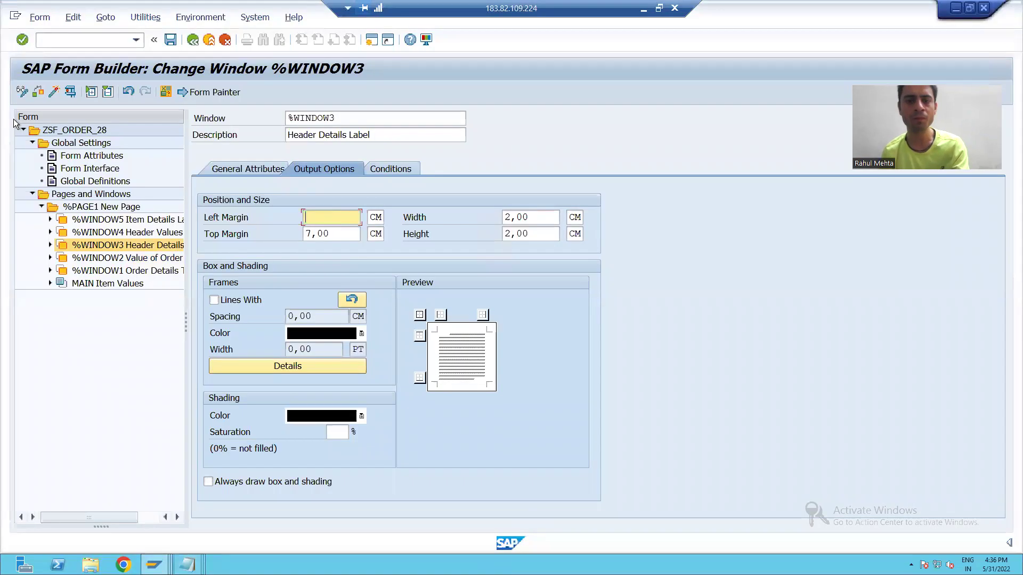
pyautogui.click(509, 219)
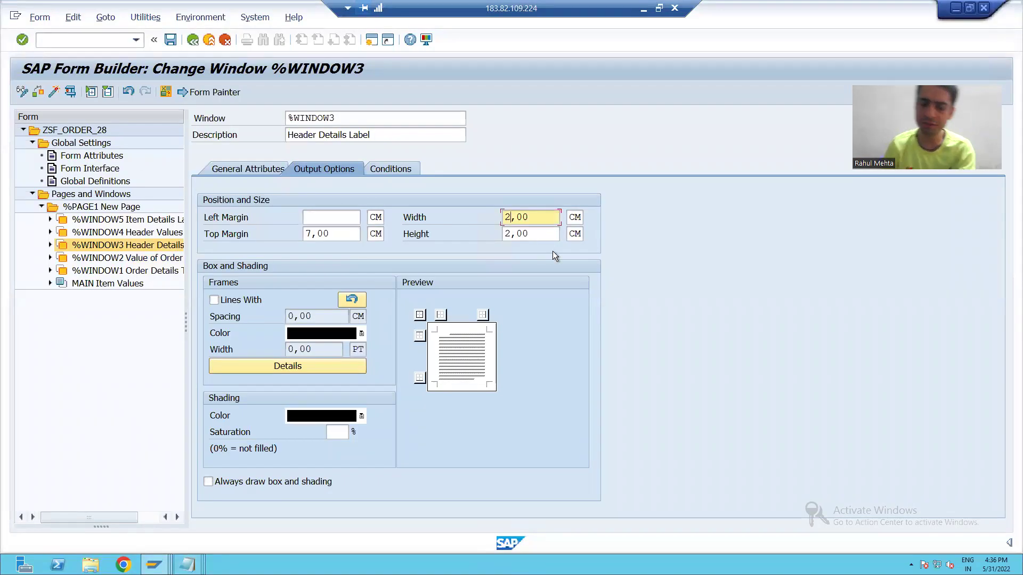
pyautogui.press('BackSpace')
pyautogui.write('3')
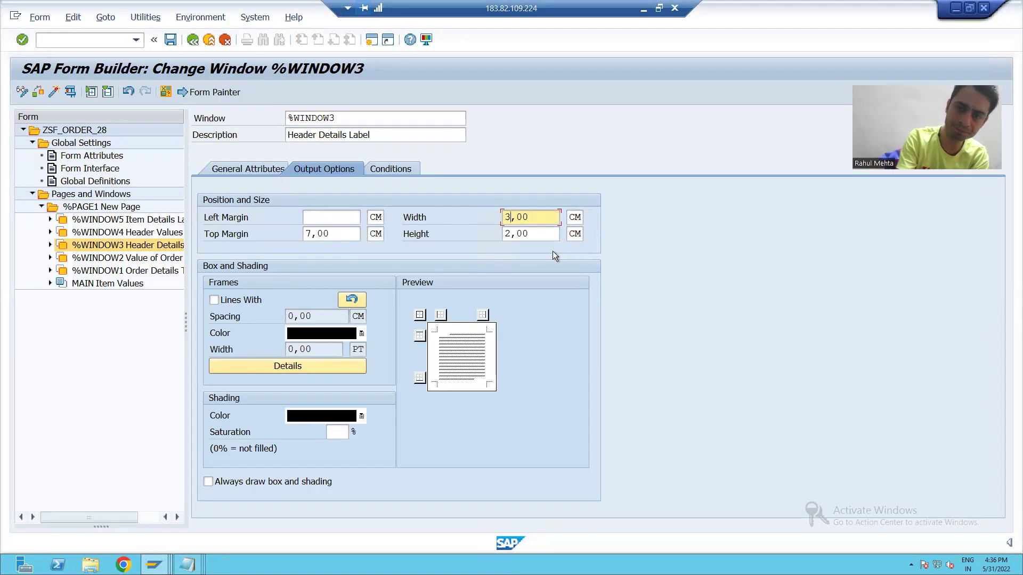
pyautogui.hotkey('ctrl', 'a')
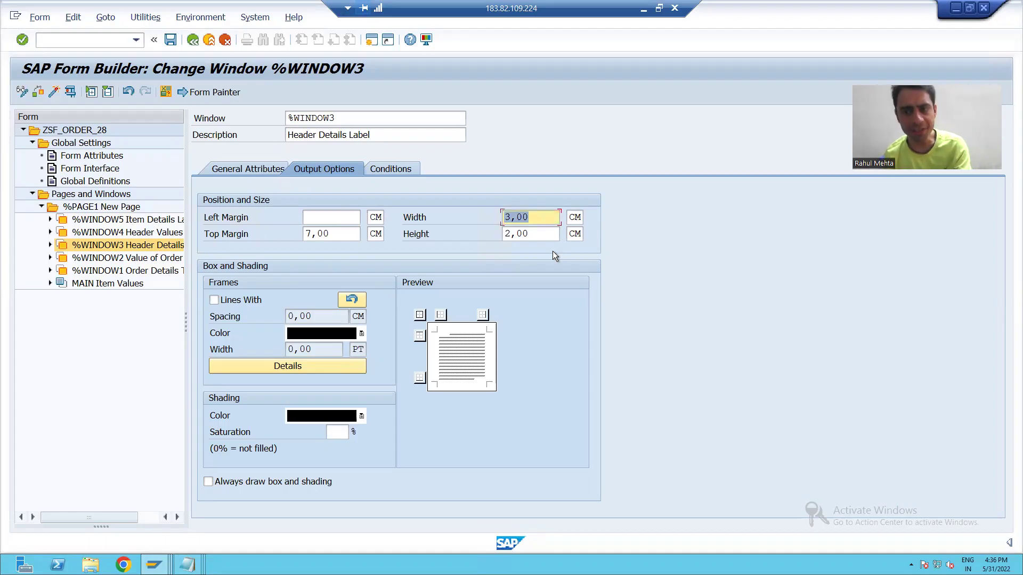
# Compare the Header Details heading in Notepad with the top margin and height settings of %WINDOW3 in SAP Form Builder.
pyautogui.hotkey('alt', 'Tab')
pyautogui.click(120, 118)
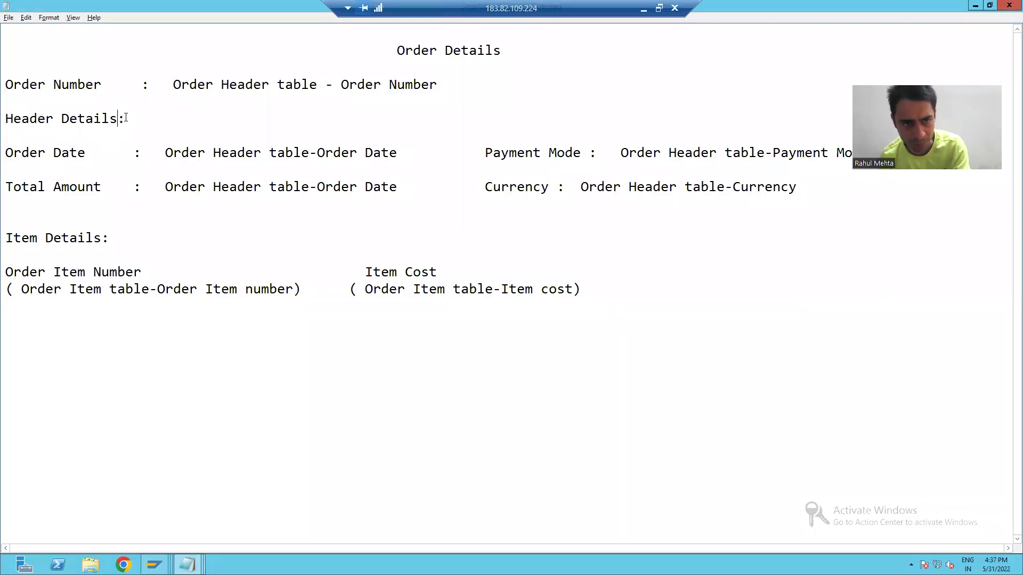
pyautogui.moveTo(7, 118); pyautogui.dragTo(129, 128)
pyautogui.hotkey('alt', 'Tab')
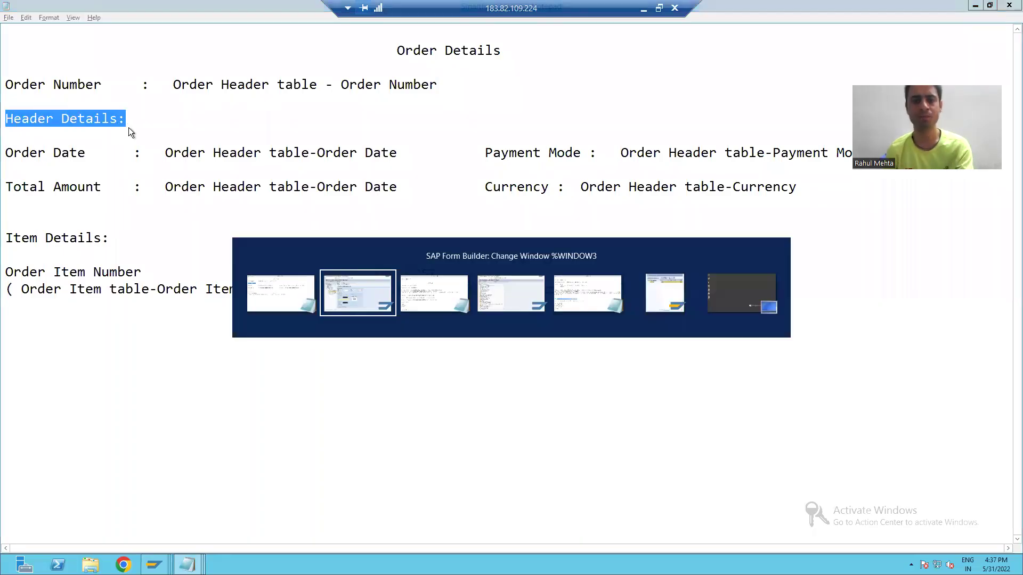
pyautogui.click(335, 239)
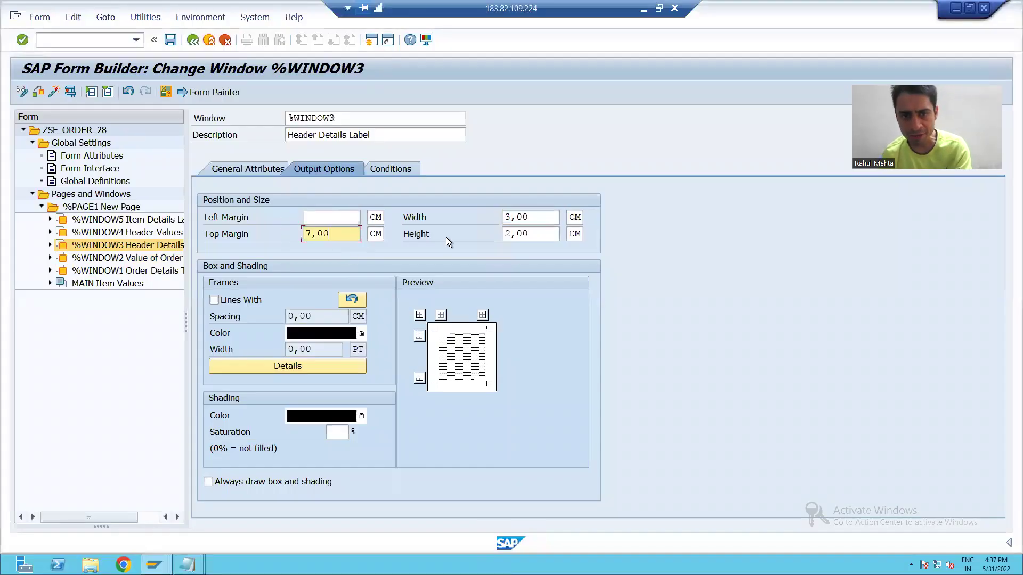
pyautogui.click(534, 234)
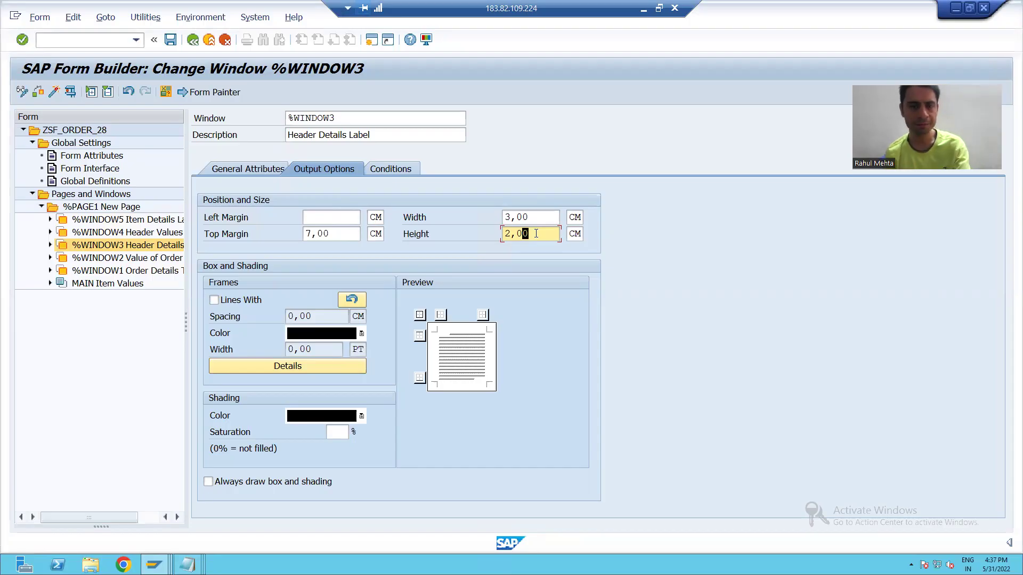
# Review the header value lines in Notepad and %WINDOW3's position settings, then set the top margin of %WINDOW4 to 10,00 CM in SAP Form Builder.
pyautogui.hotkey('alt', 'Tab')
pyautogui.moveTo(6, 154); pyautogui.dragTo(850, 189)
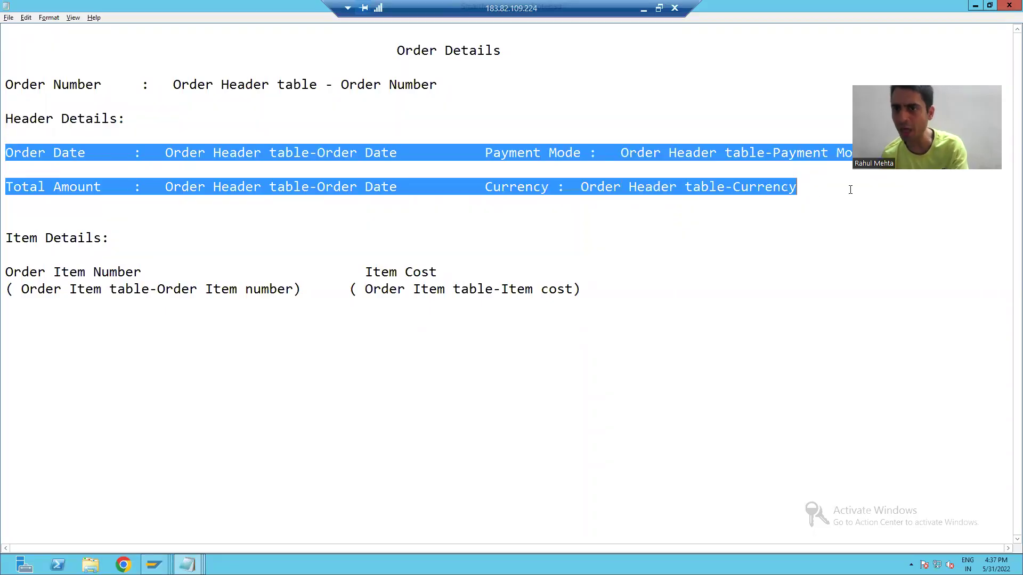
pyautogui.hotkey('alt', 'Tab')
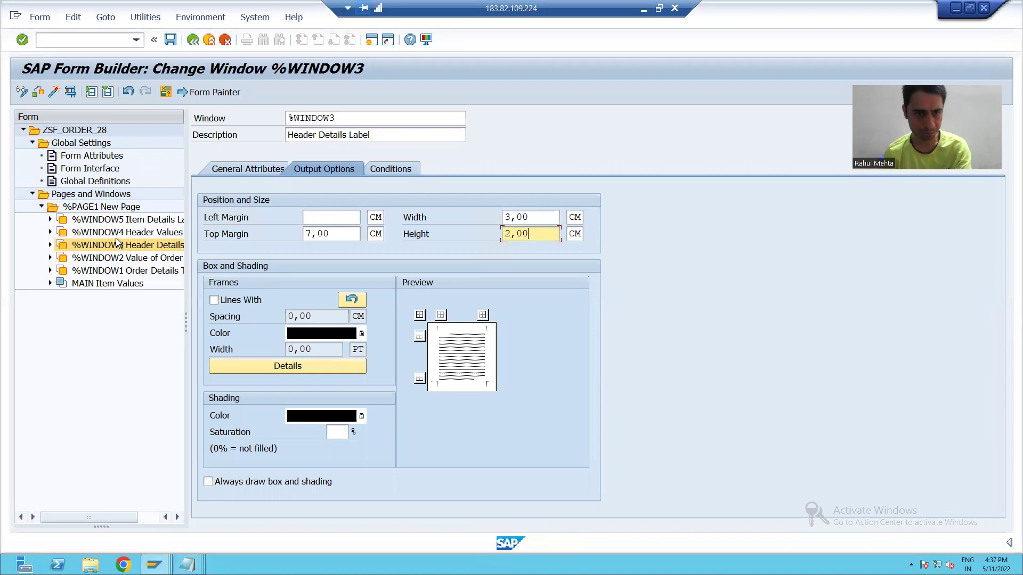
pyautogui.click(155, 233)
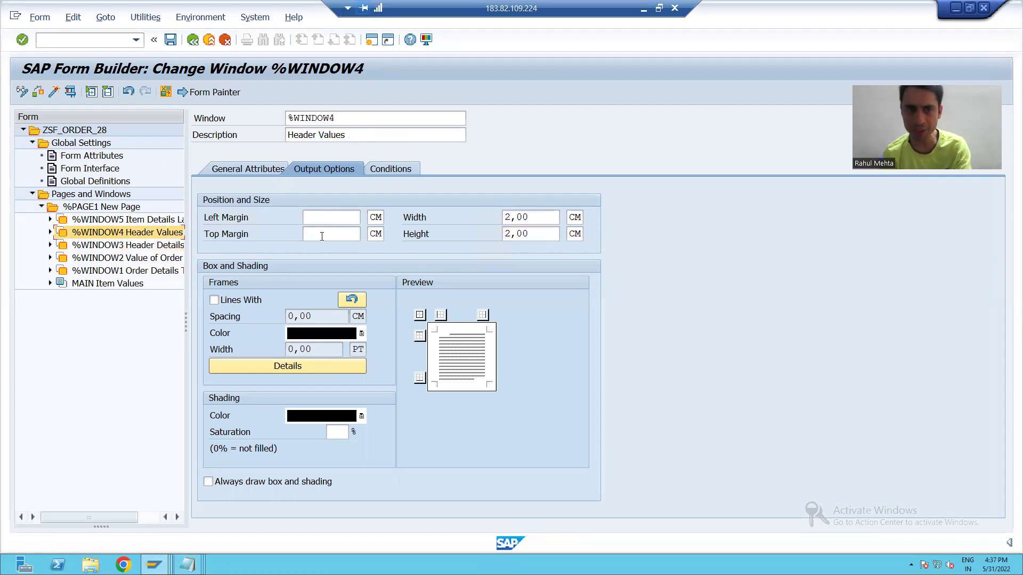
pyautogui.click(105, 245)
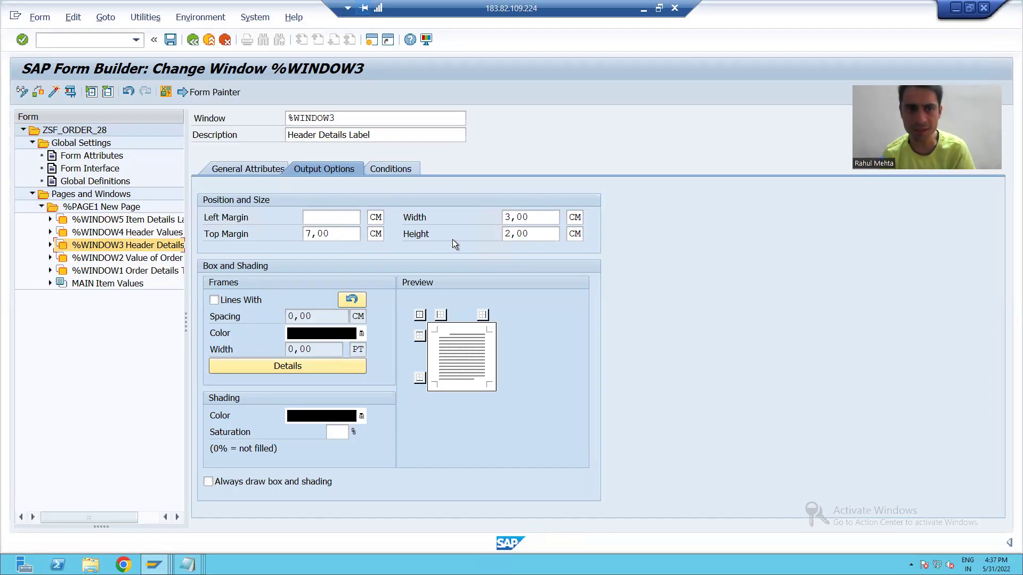
pyautogui.click(140, 233)
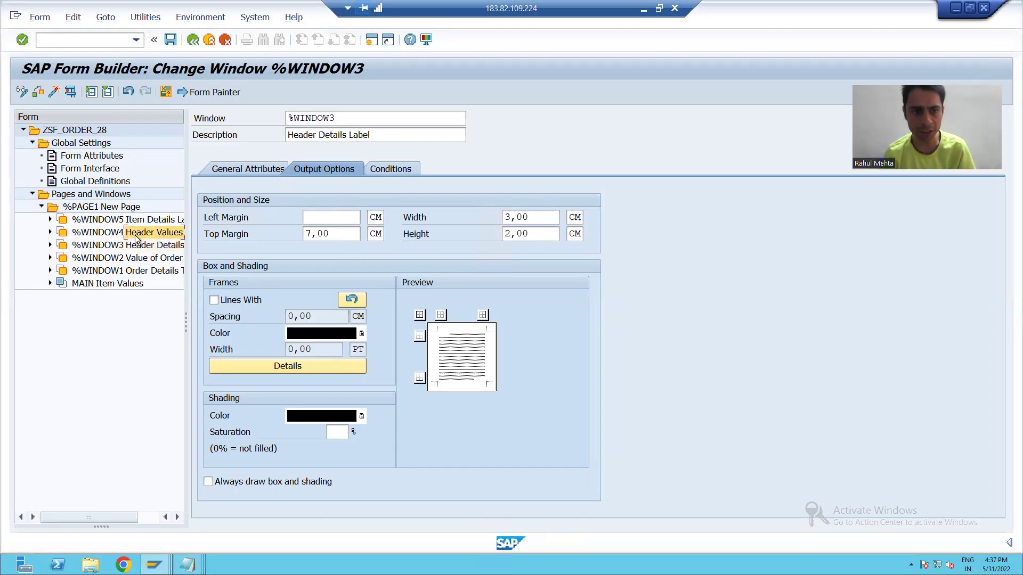
pyautogui.click(314, 235)
pyautogui.write('10')
pyautogui.press('Return')
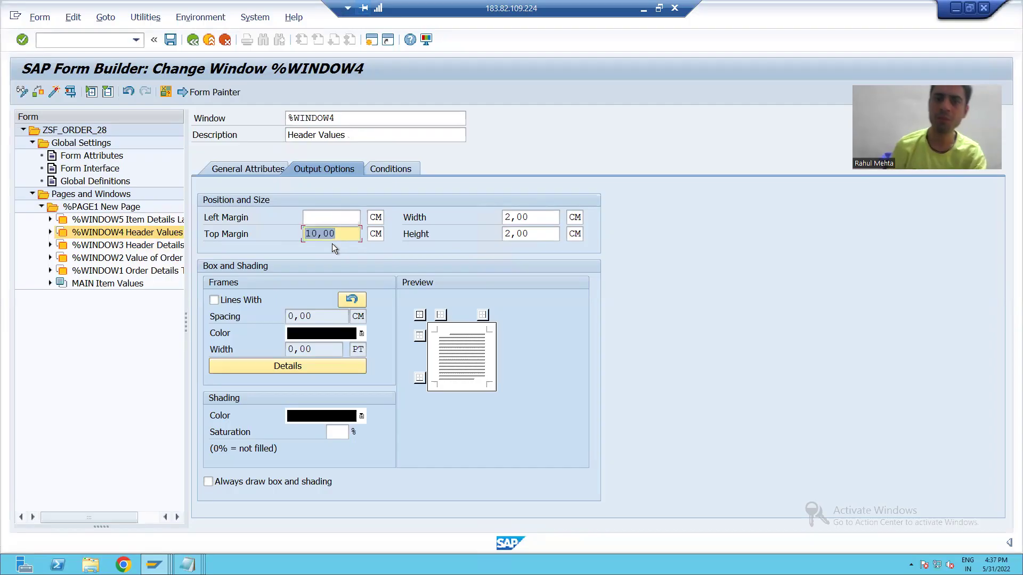
# Check the full length of the Order Date line in Notepad, then set the width of %WINDOW4 to 10,00 CM in SAP Form Builder.
pyautogui.hotkey('alt', 'Tab')
pyautogui.click(409, 157)
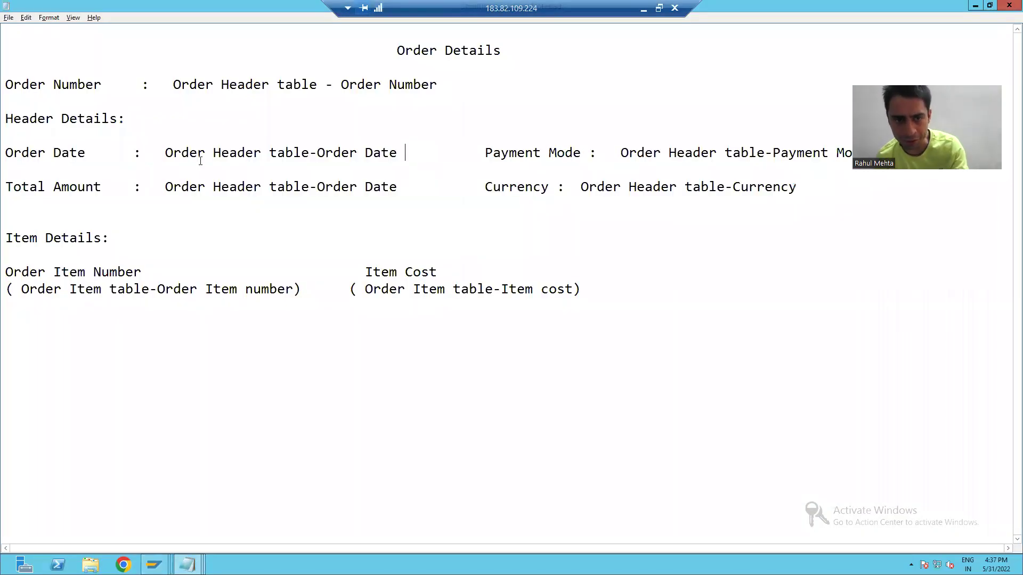
pyautogui.moveTo(6, 154); pyautogui.dragTo(834, 151)
pyautogui.hotkey('alt', 'Tab')
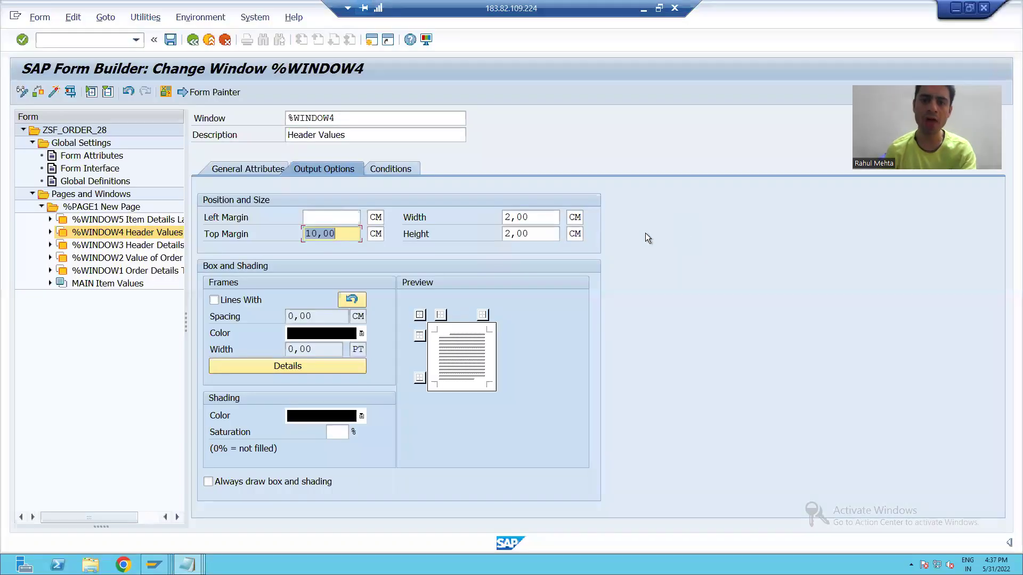
pyautogui.click(514, 217)
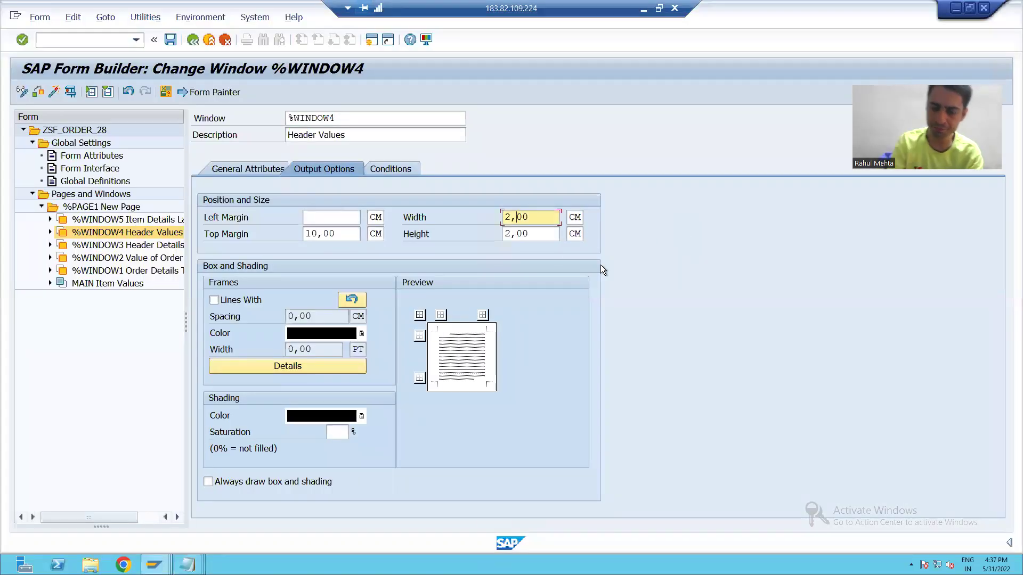
pyautogui.press('BackSpace')
pyautogui.write('10')
pyautogui.press('Return')
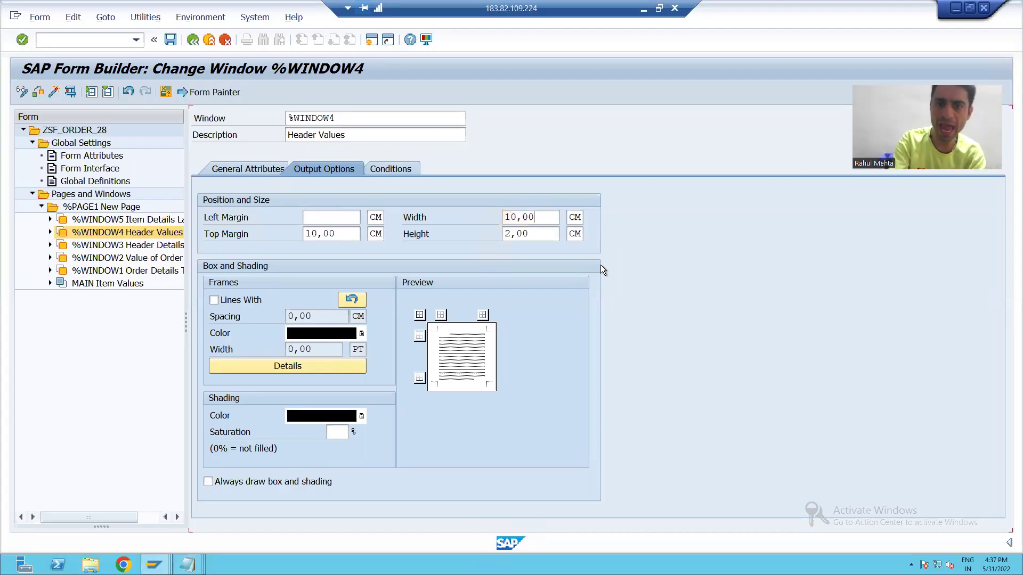
# Check the header value rows in Notepad, then set the height of %WINDOW4 to 4,00 CM in SAP Form Builder.
pyautogui.hotkey('alt', 'Tab')
pyautogui.click(724, 153)
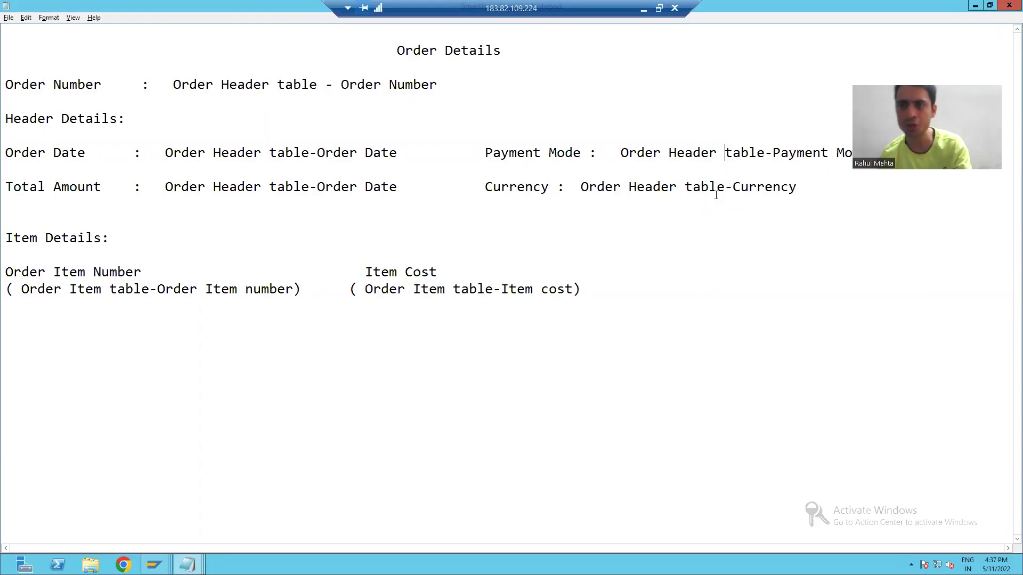
pyautogui.hotkey('alt', 'Tab')
pyautogui.click(513, 235)
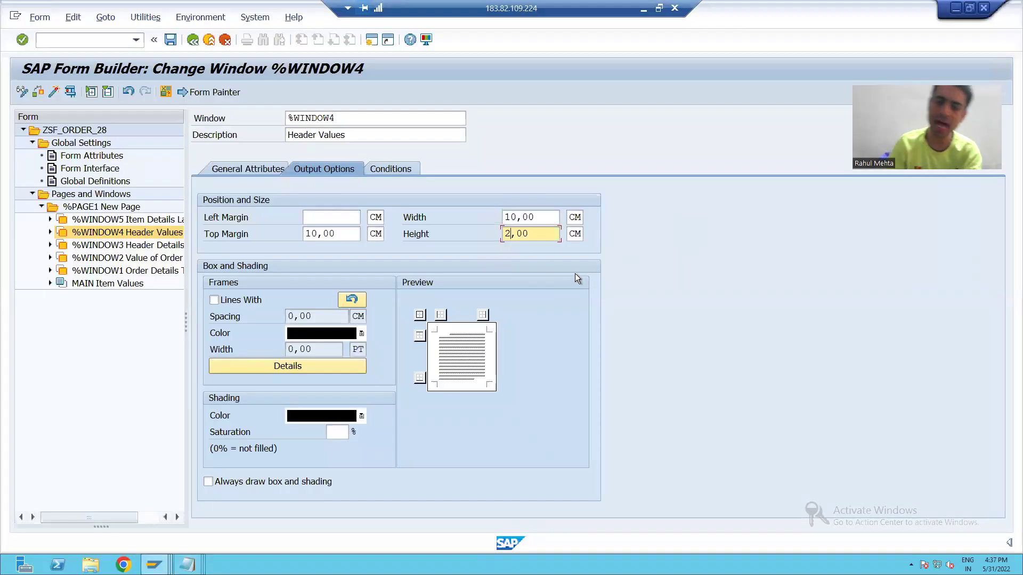
pyautogui.press('BackSpace')
pyautogui.write('4')
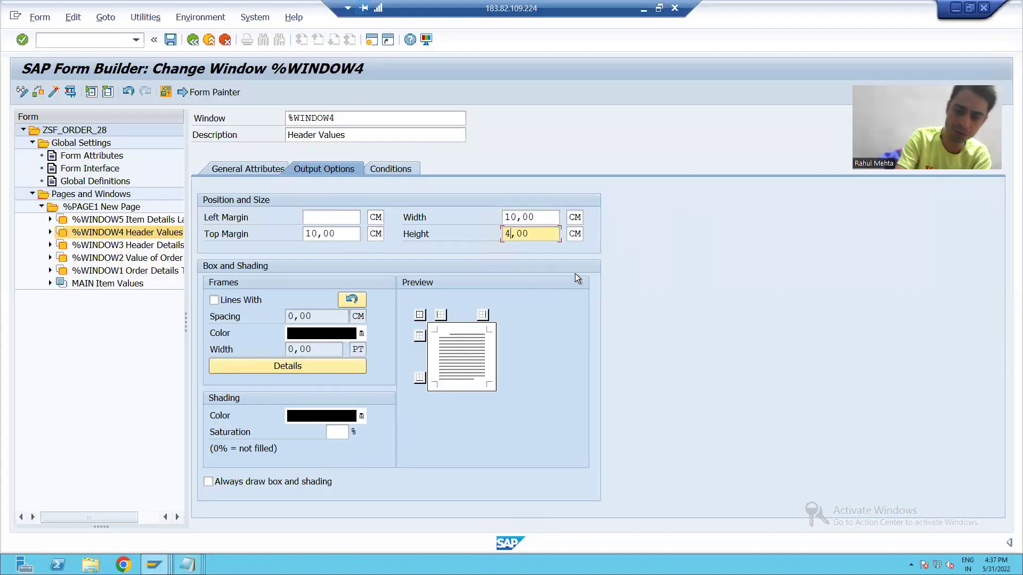
pyautogui.press('Return')
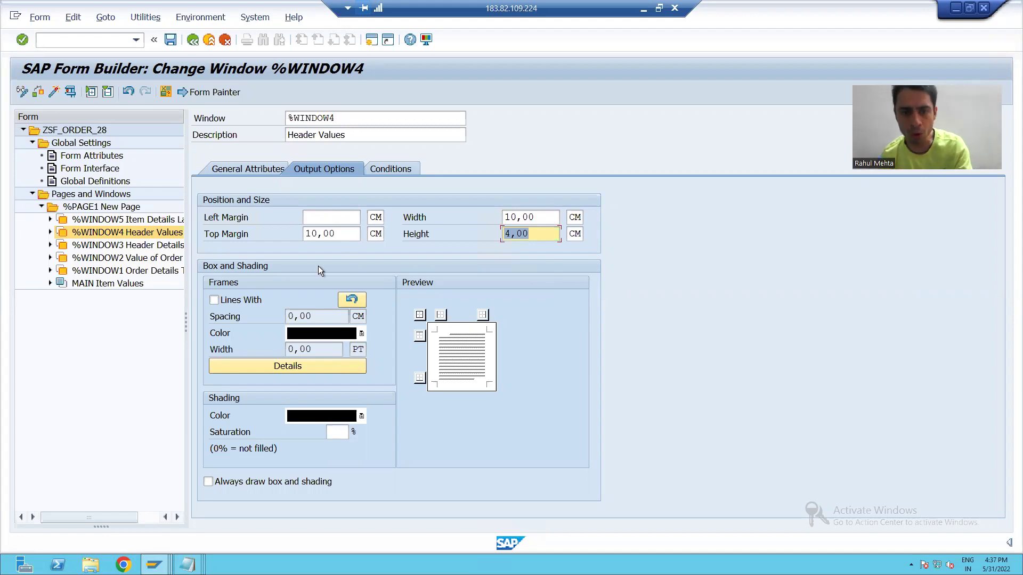
# Review %WINDOW4's top margin and height, then set the top margin of %WINDOW5 to 15,00 CM.
pyautogui.click(327, 233)
pyautogui.click(515, 234)
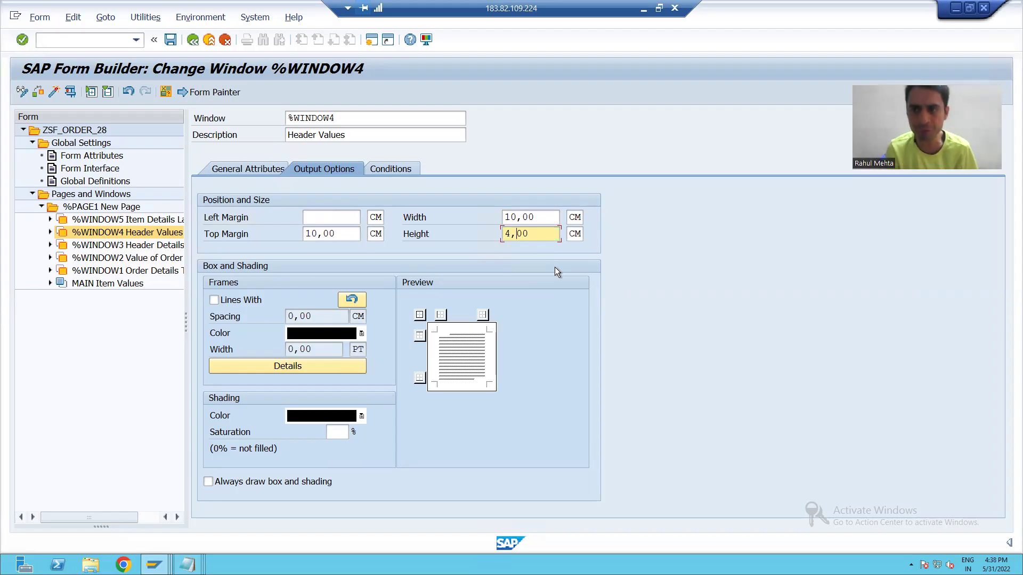
pyautogui.click(100, 222)
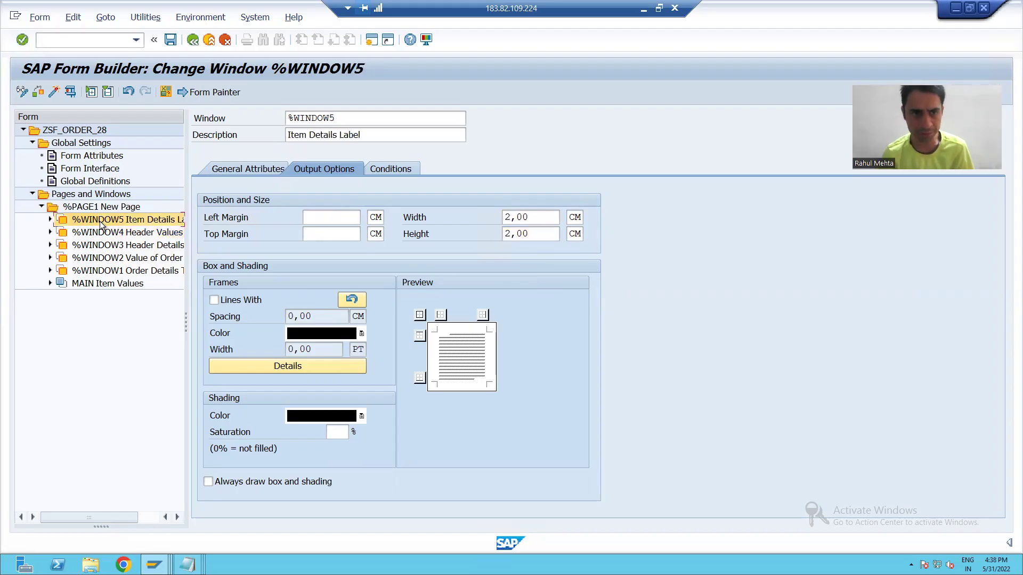
pyautogui.click(330, 234)
pyautogui.write('15,00')
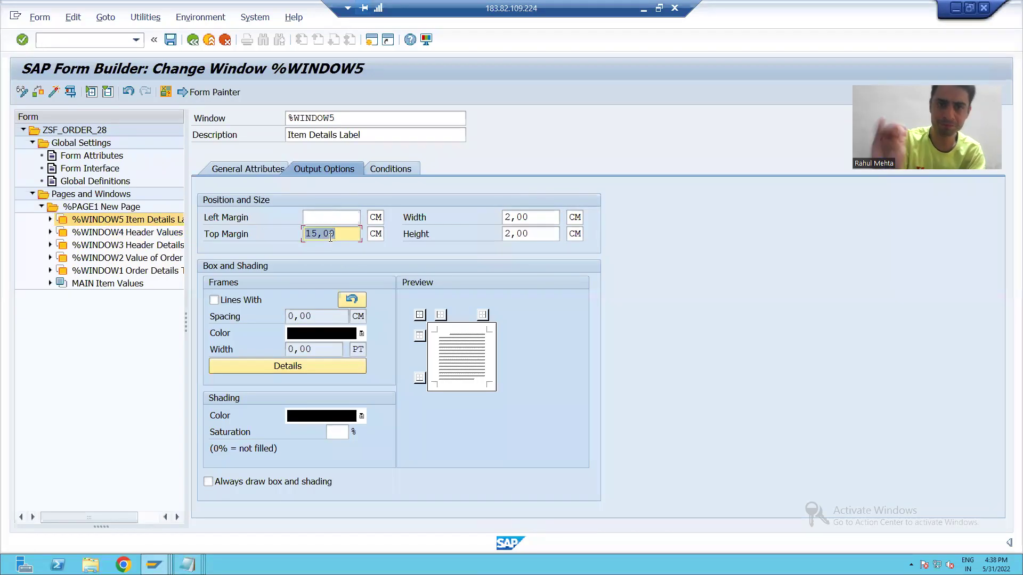
pyautogui.click(331, 217)
pyautogui.write('0,00')
pyautogui.press('BackSpace')
pyautogui.press('BackSpace')
pyautogui.press('BackSpace')
pyautogui.press('BackSpace')
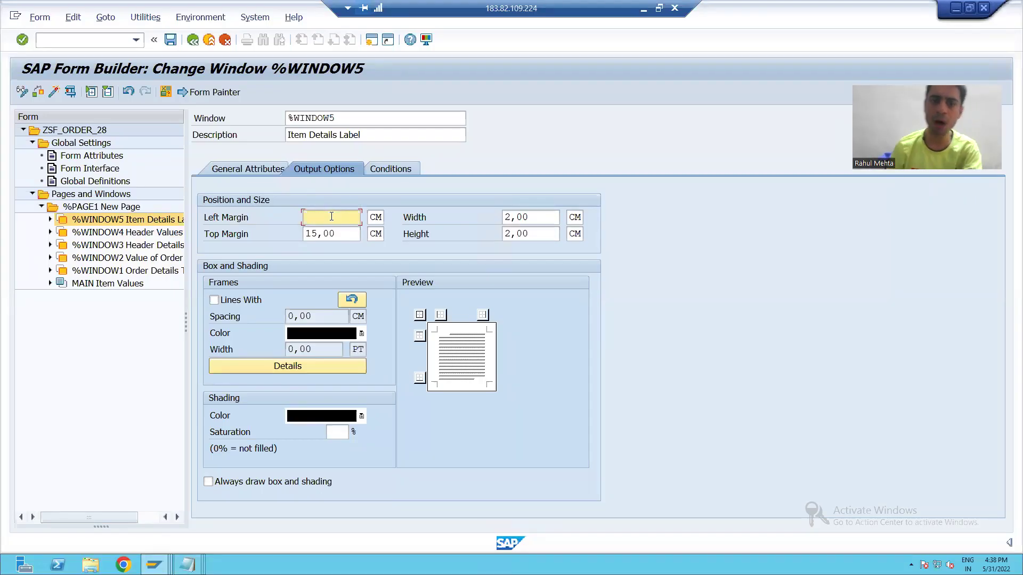
# Compare the extent of the Item Details heading in Notepad with the width and height settings of %WINDOW5 in SAP Form Builder.
pyautogui.hotkey('alt', 'Tab')
pyautogui.moveTo(119, 238); pyautogui.dragTo(6, 236)
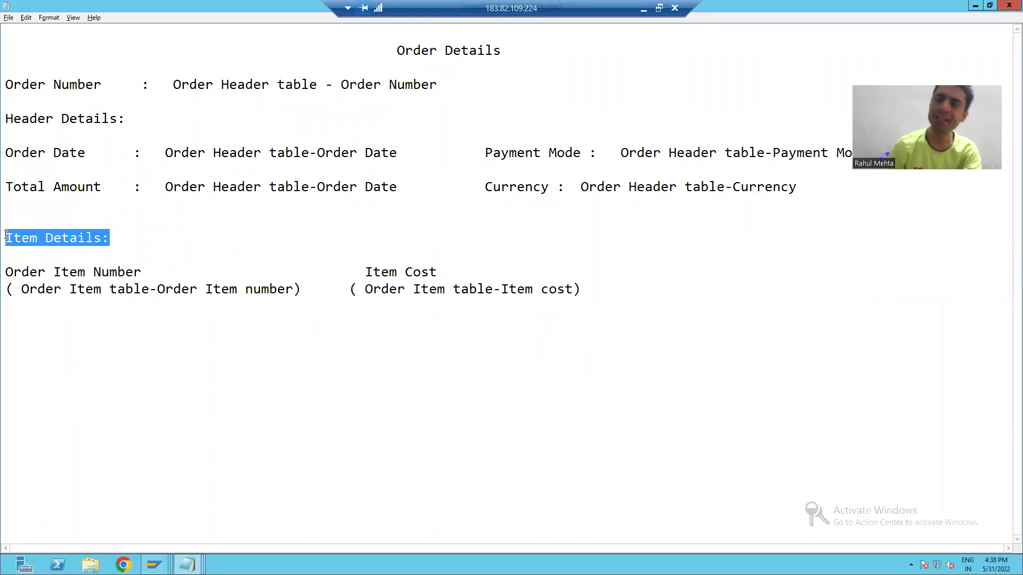
pyautogui.hotkey('alt', 'Tab')
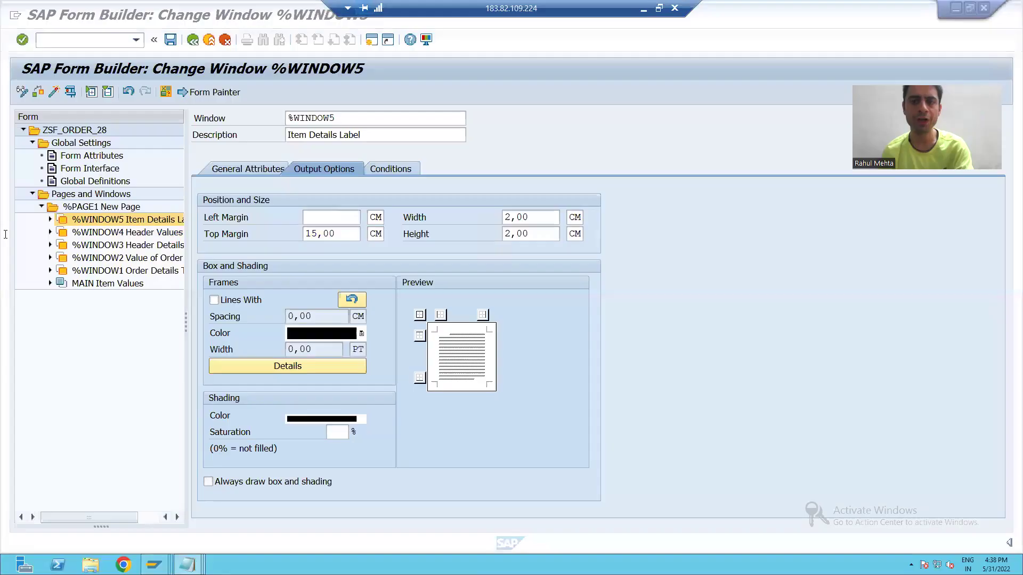
pyautogui.click(508, 218)
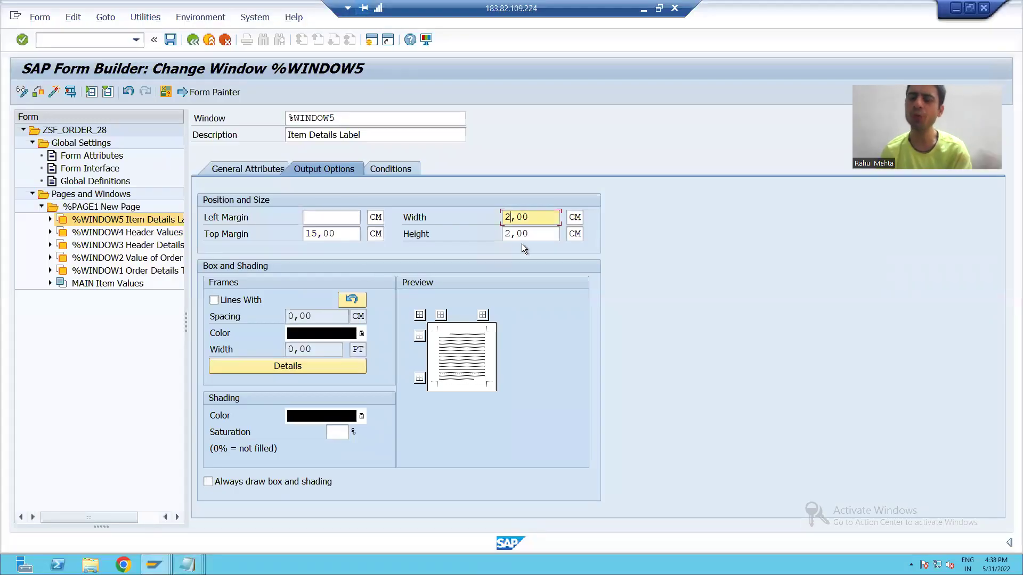
pyautogui.click(510, 234)
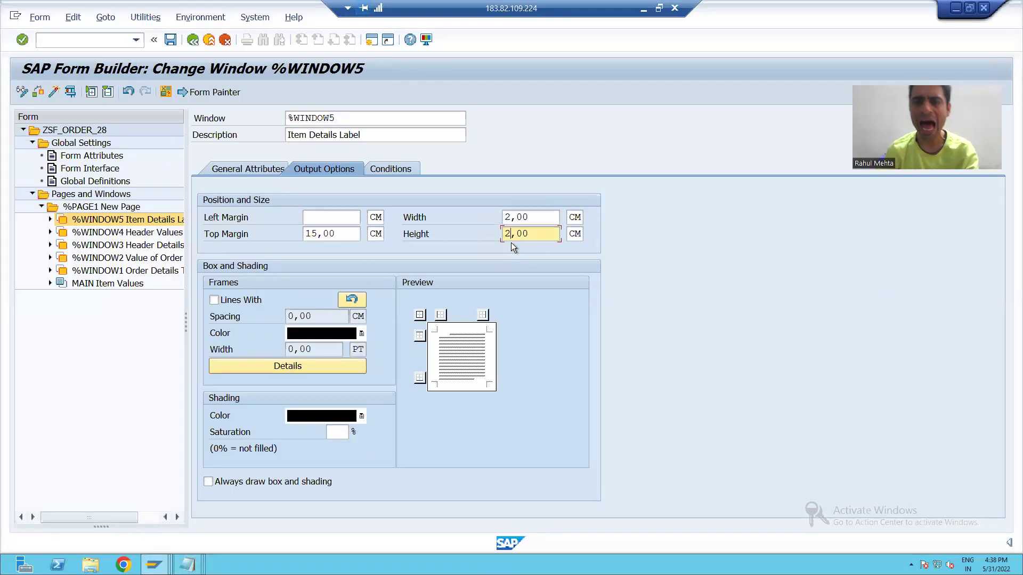
pyautogui.hotkey('alt', 'Tab')
pyautogui.click(110, 239)
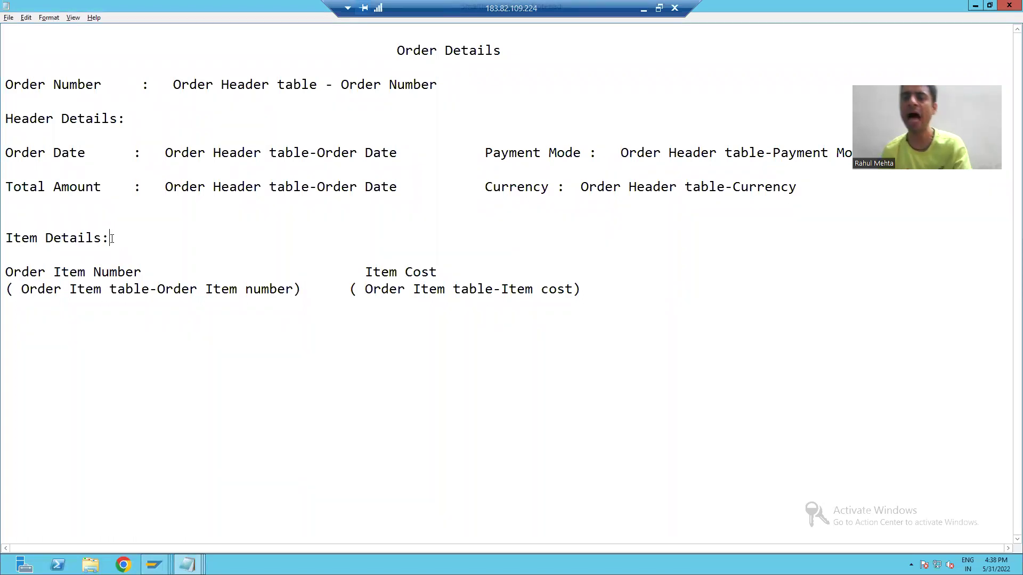
# Return to SAP Form Builder and set the top margin of the MAIN Item Values window to 18,00 CM.
pyautogui.hotkey('alt', 'Tab')
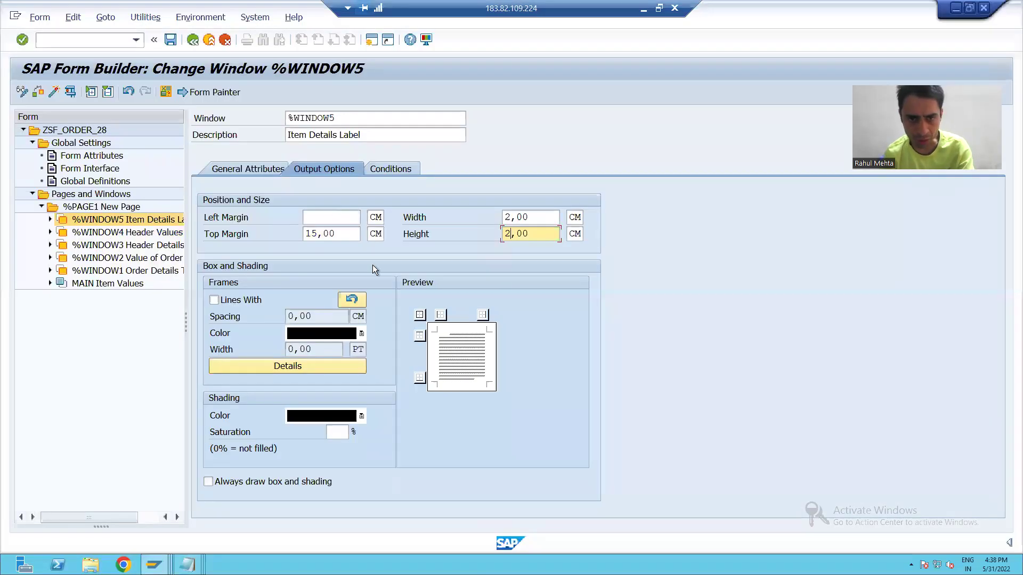
pyautogui.click(535, 235)
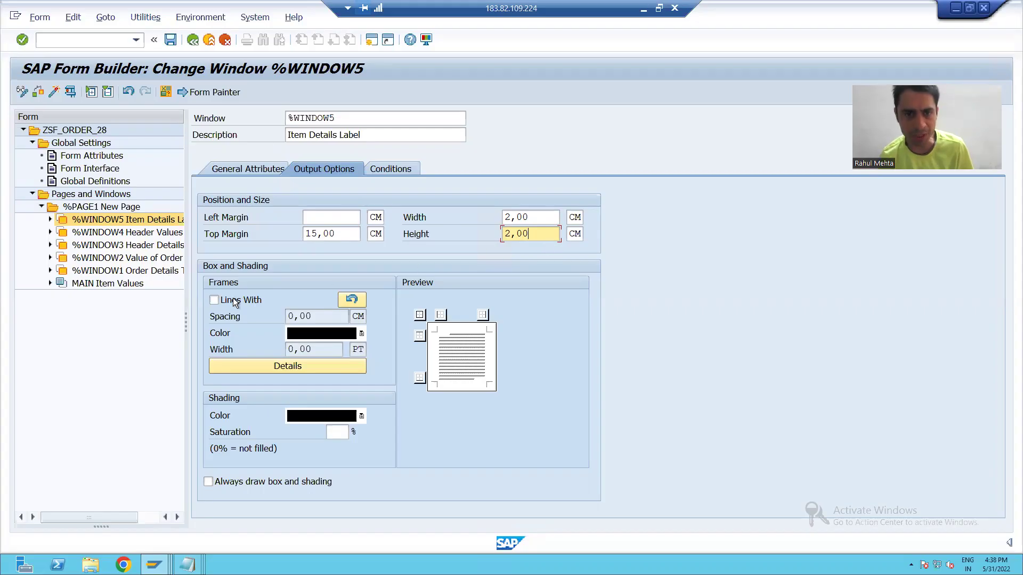
pyautogui.click(85, 287)
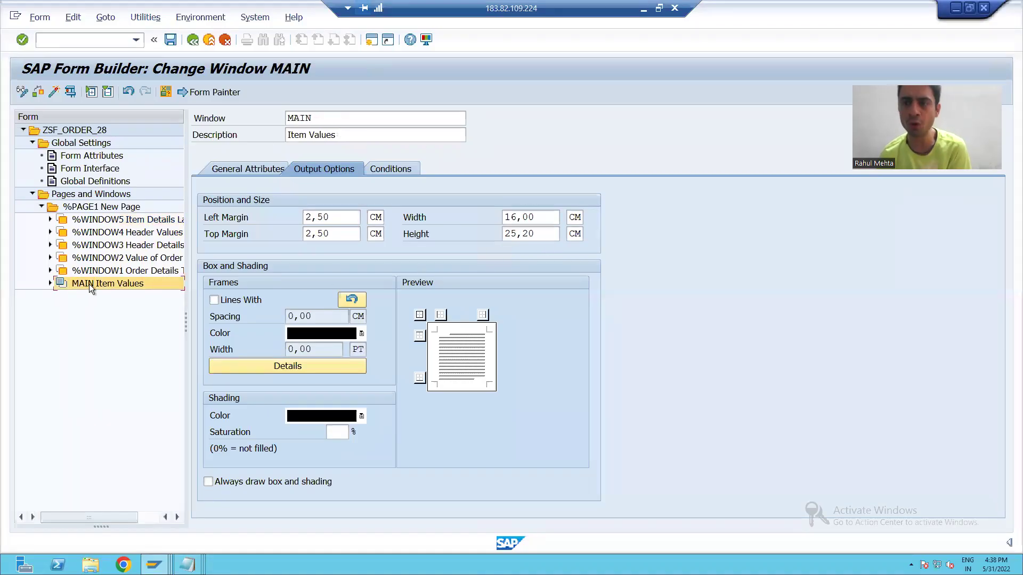
pyautogui.click(308, 234)
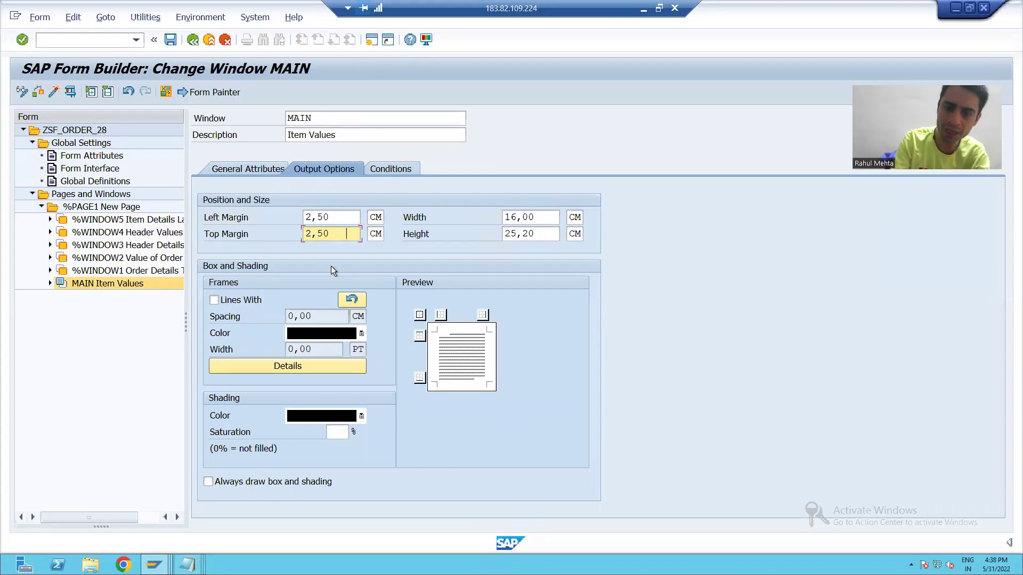
pyautogui.press('BackSpace')
pyautogui.press('BackSpace')
pyautogui.press('BackSpace')
pyautogui.press('BackSpace')
pyautogui.write('1')
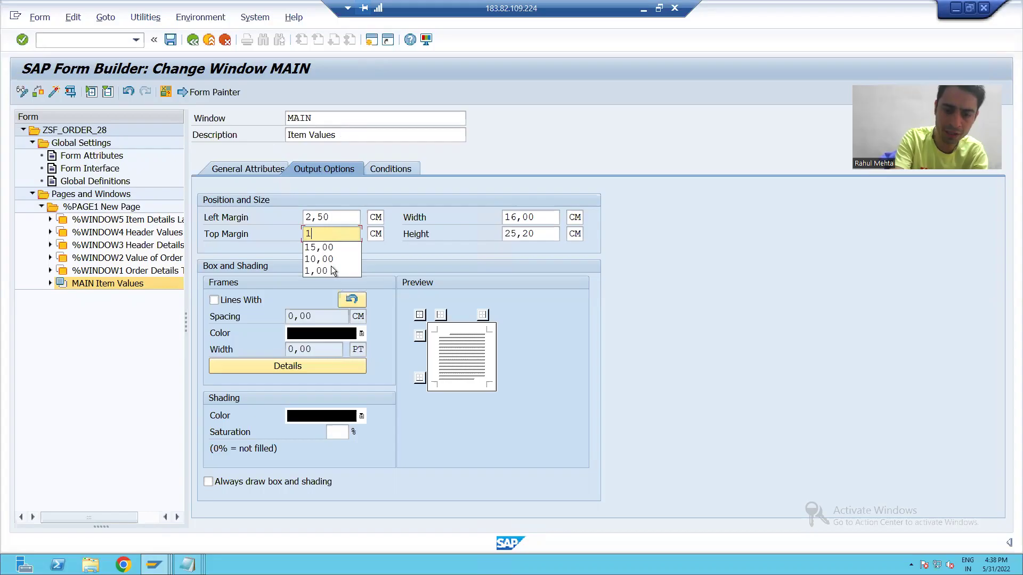
pyautogui.write('8,00')
pyautogui.press('Return')
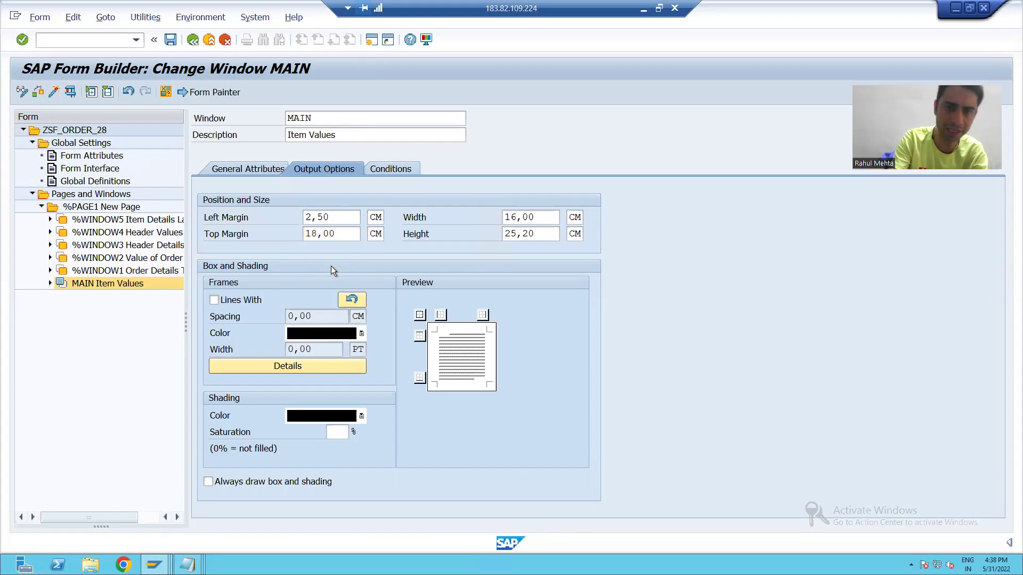
# Clear the left margin of the MAIN window so that the value is blank.
pyautogui.click(341, 217)
pyautogui.press('BackSpace')
pyautogui.press('BackSpace')
pyautogui.press('BackSpace')
pyautogui.press('BackSpace')
pyautogui.write('0,0')
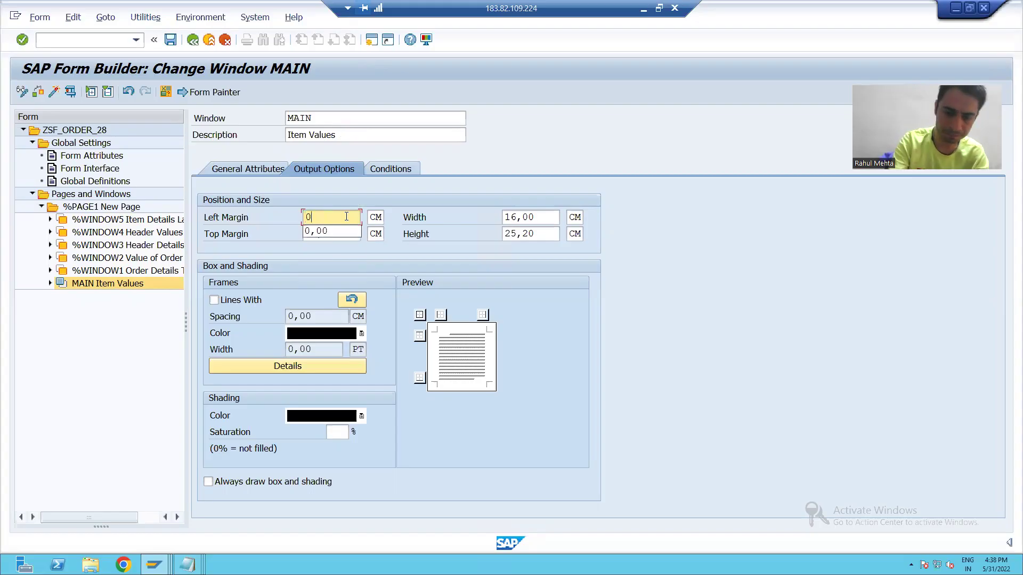
pyautogui.press('BackSpace')
pyautogui.press('BackSpace')
pyautogui.press('BackSpace')
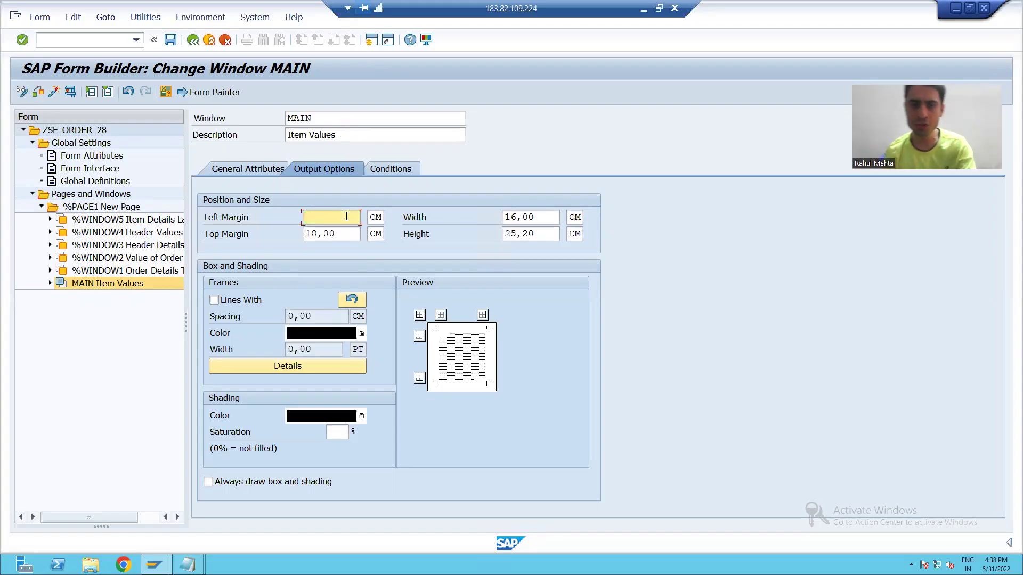
# Check the Order Item Number and Item Cost headings in Notepad, then set the MAIN window's width to 6,00 CM in SAP Form Builder.
pyautogui.hotkey('alt', 'Tab')
pyautogui.moveTo(5, 272); pyautogui.dragTo(141, 273)
pyautogui.moveTo(363, 273); pyautogui.dragTo(448, 269)
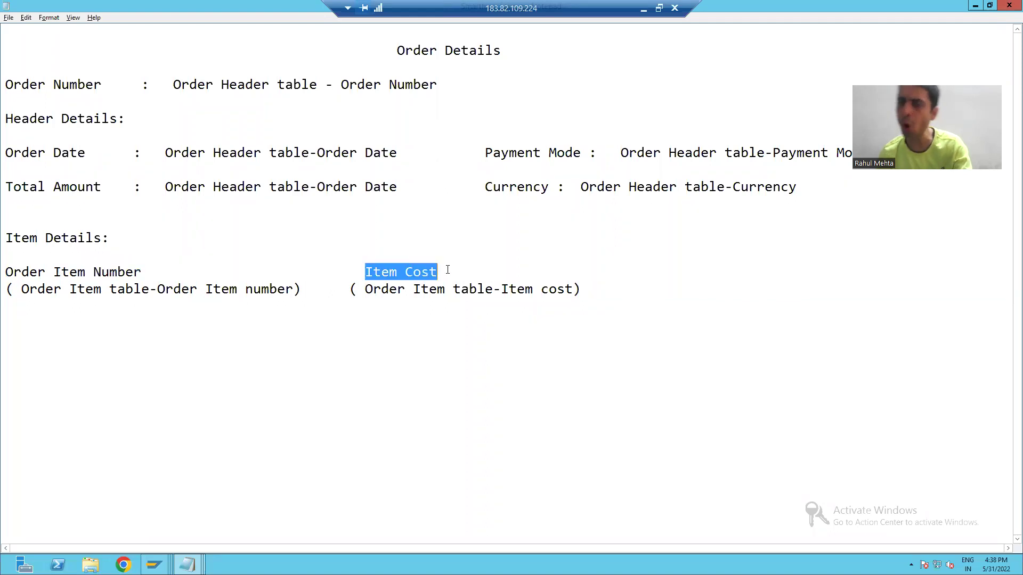
pyautogui.click(127, 273)
pyautogui.hotkey('alt', 'Tab')
pyautogui.click(514, 218)
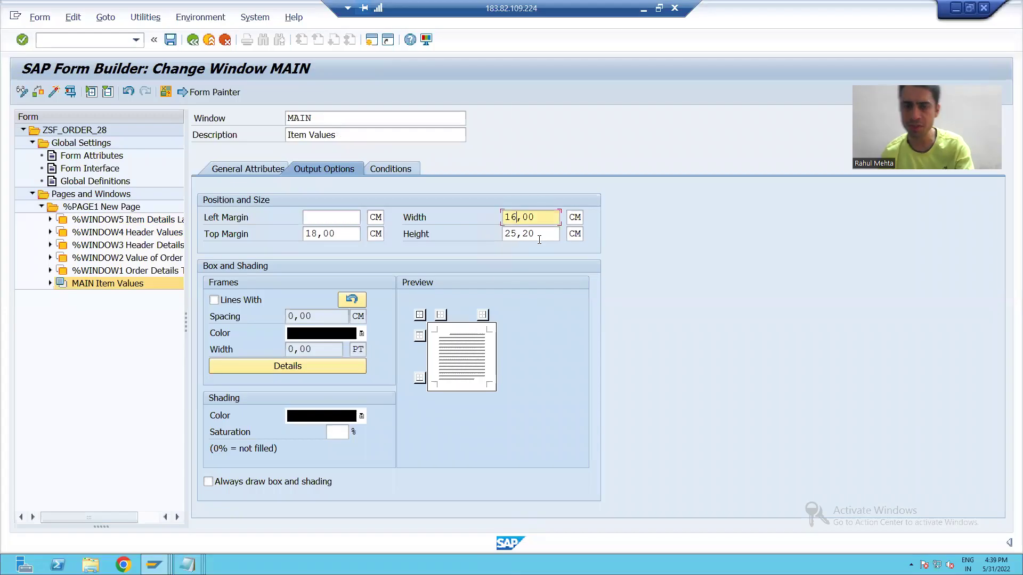
pyautogui.press('BackSpace')
pyautogui.press('BackSpace')
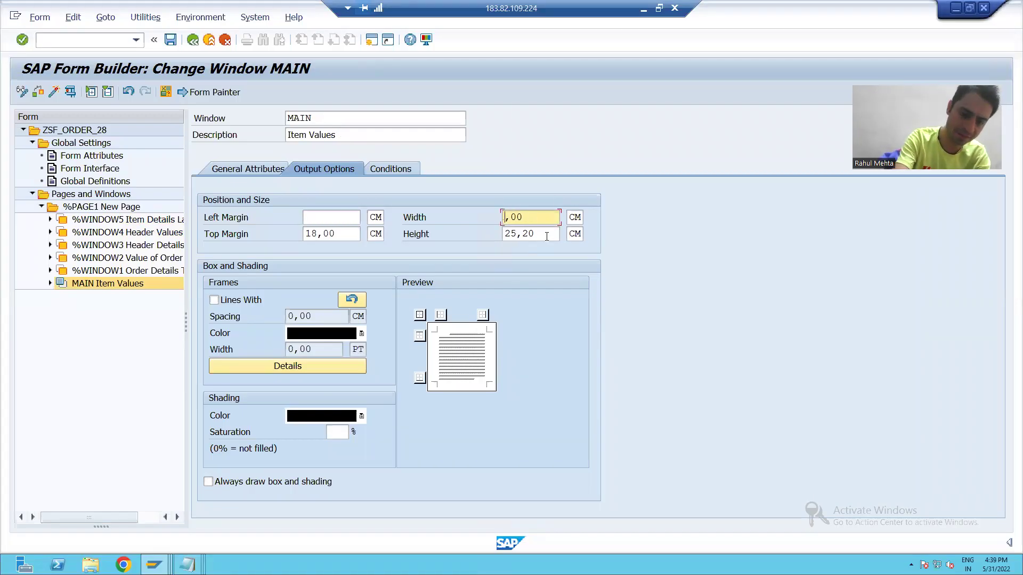
pyautogui.write('6')
pyautogui.press('Return')
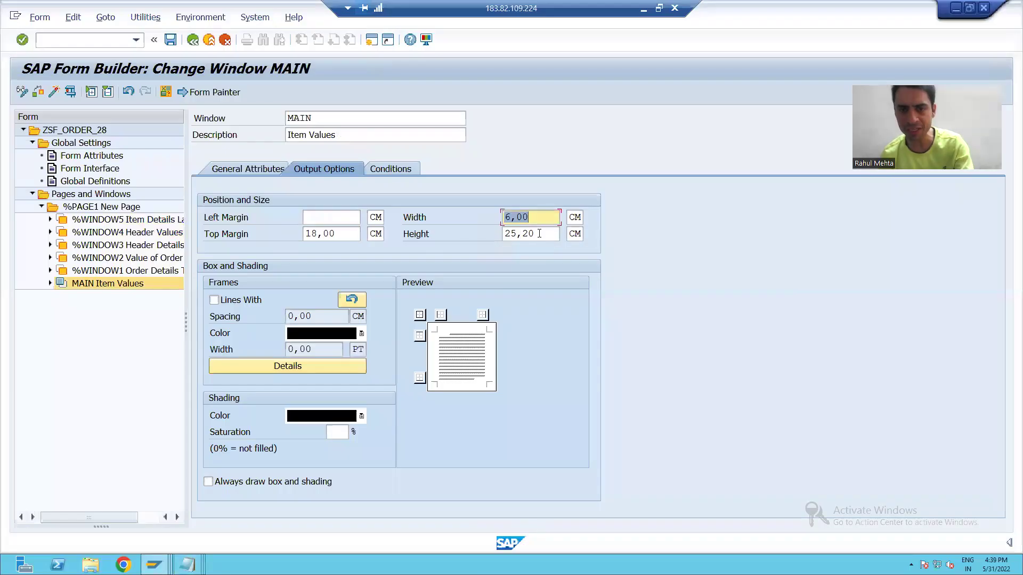
# Set the height of the MAIN window to 4,00 CM.
pyautogui.click(541, 238)
pyautogui.press('BackSpace')
pyautogui.press('BackSpace')
pyautogui.press('BackSpace')
pyautogui.press('BackSpace')
pyautogui.press('BackSpace')
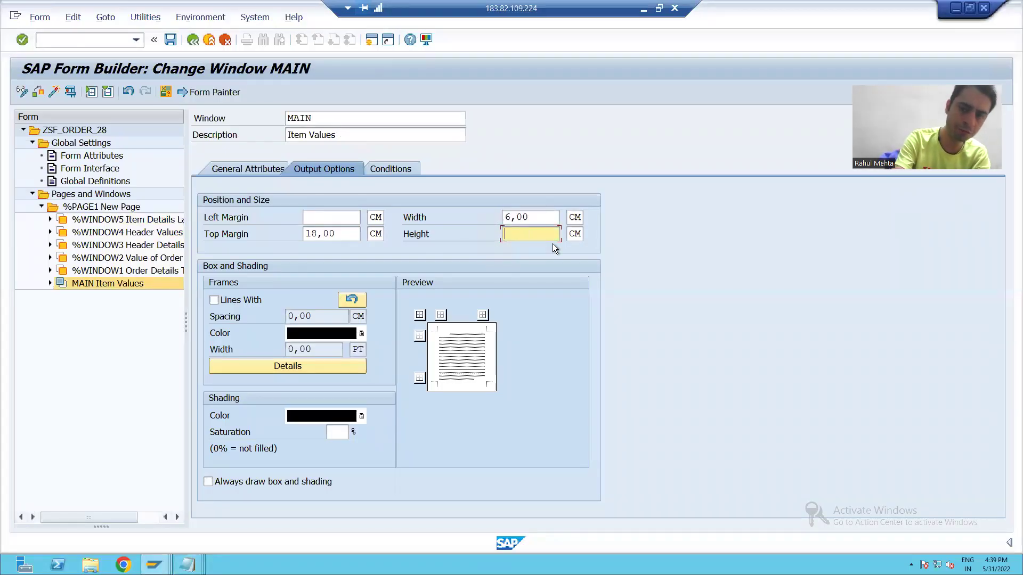
pyautogui.write('4,00')
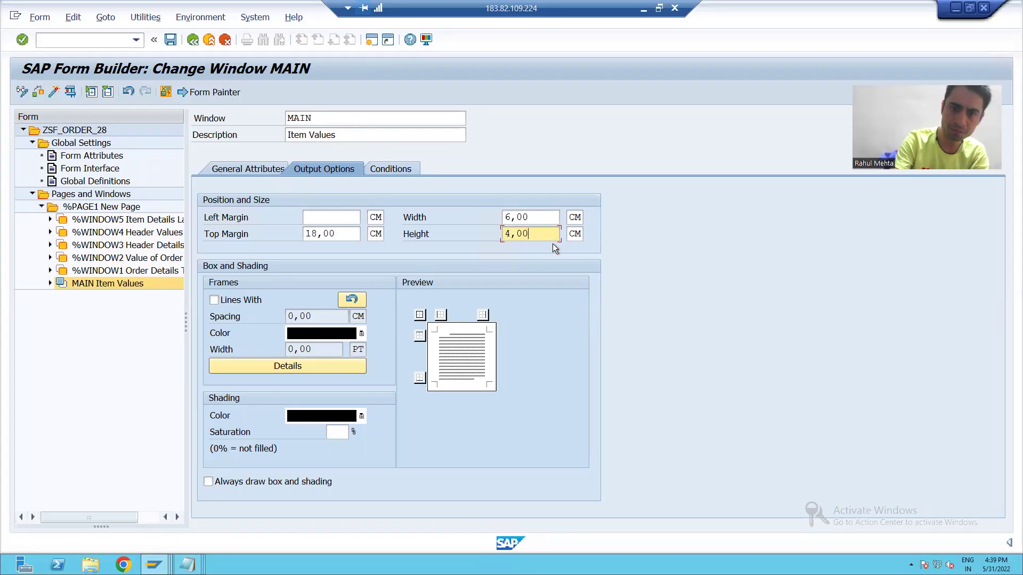
pyautogui.hotkey('shift', 'Home')
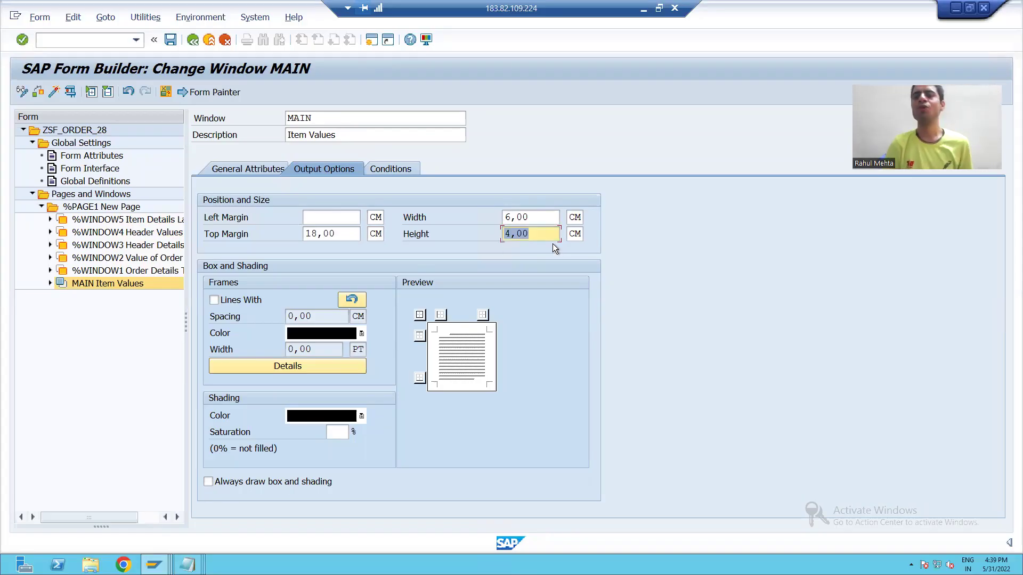